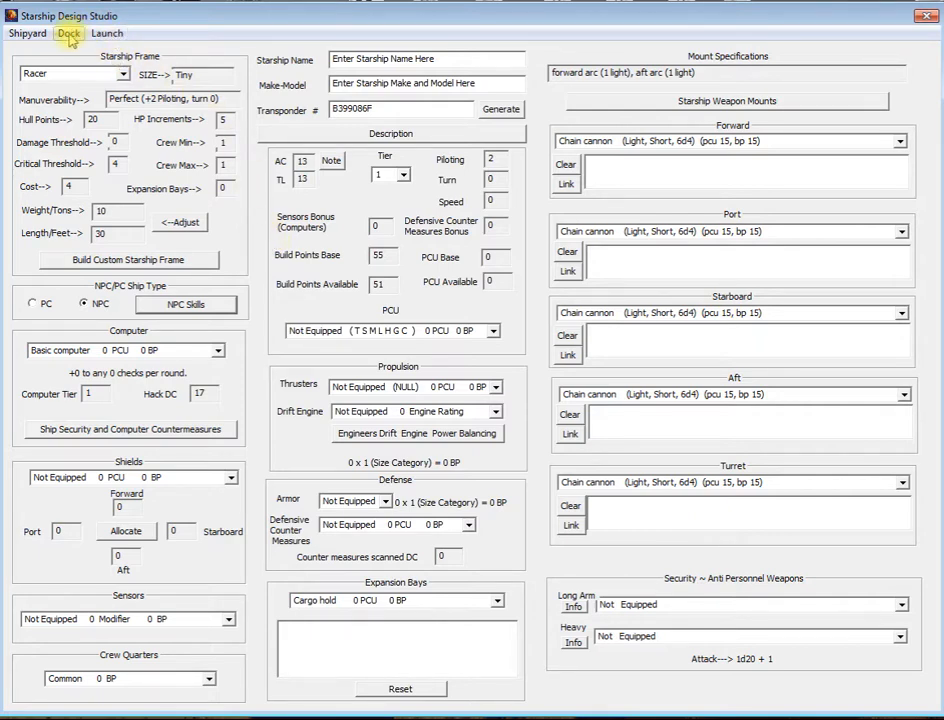
# Step: Load the saved starship file Perry Rhodan.sss
pyautogui.click(69, 34)
pyautogui.click(72, 48)
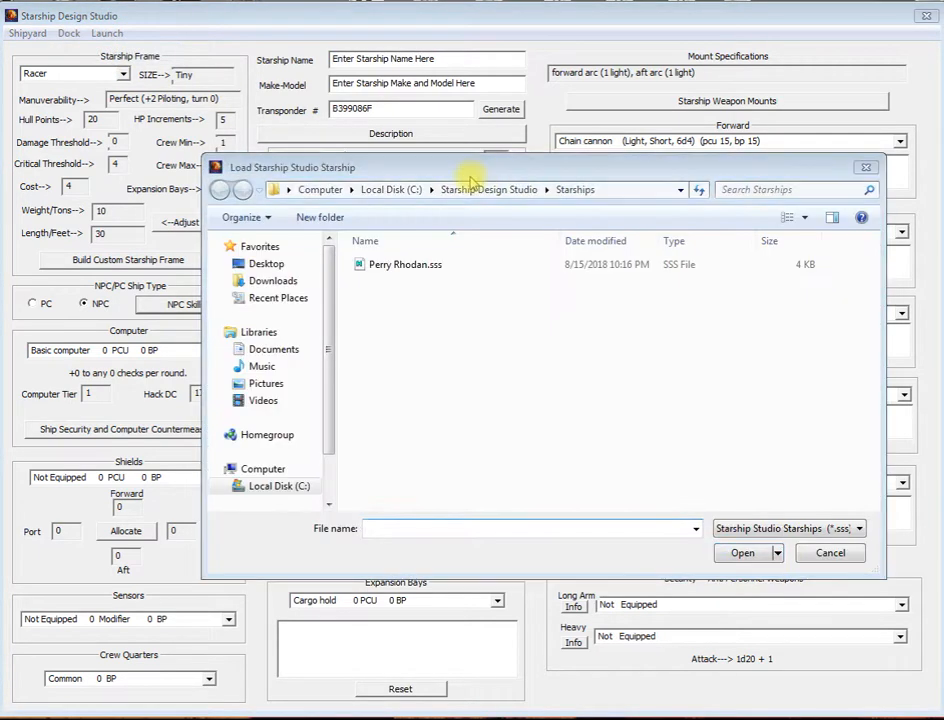
pyautogui.click(428, 266)
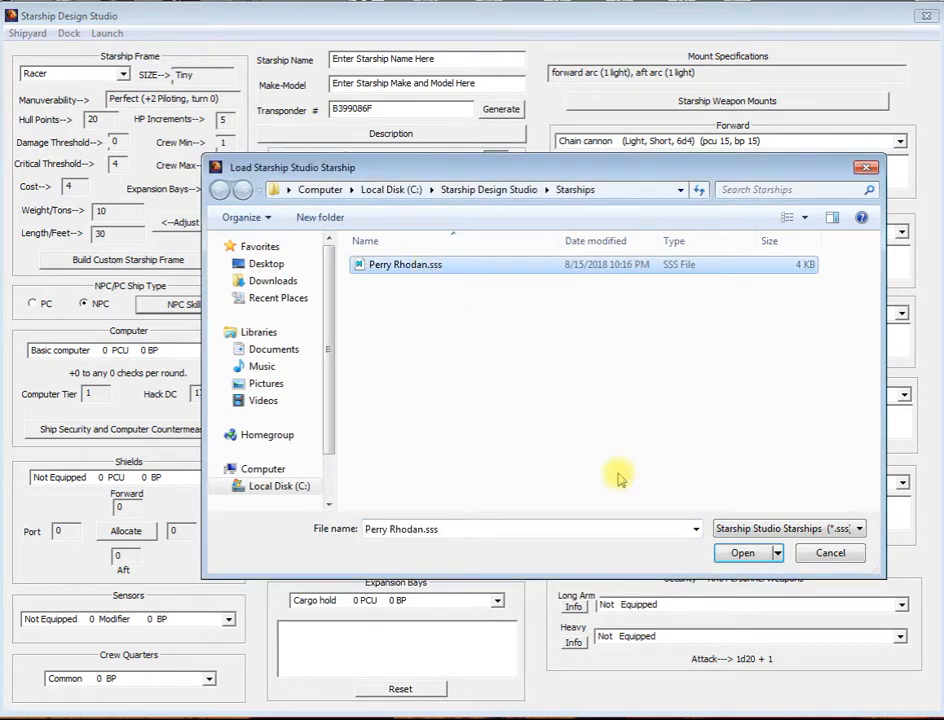
pyautogui.click(764, 550)
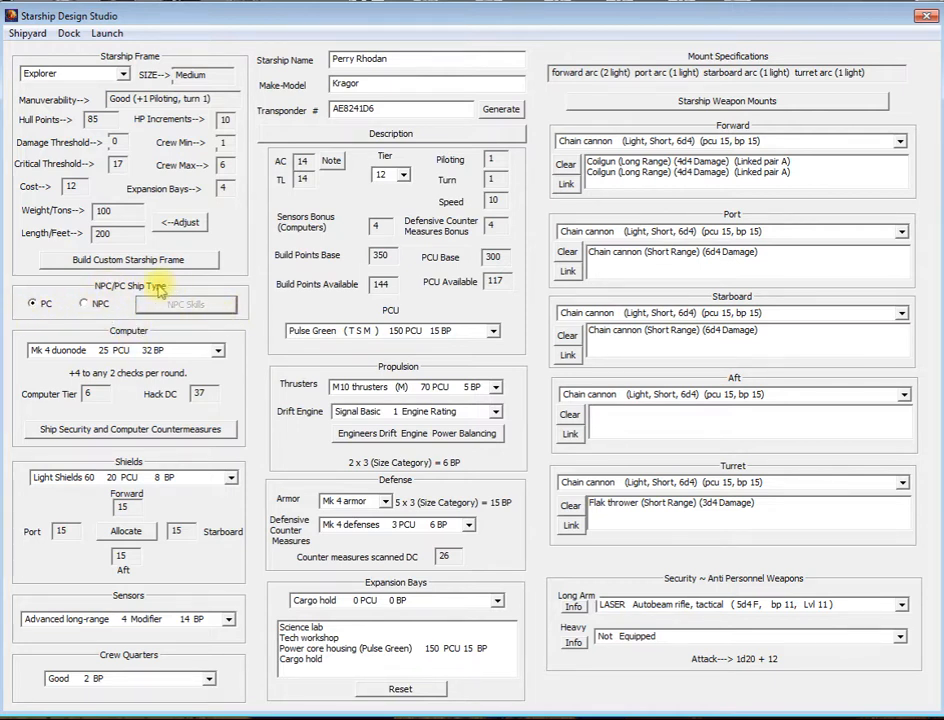
# Step: Switch the ship type to NPC and open the NPC skills editor
pyautogui.click(84, 305)
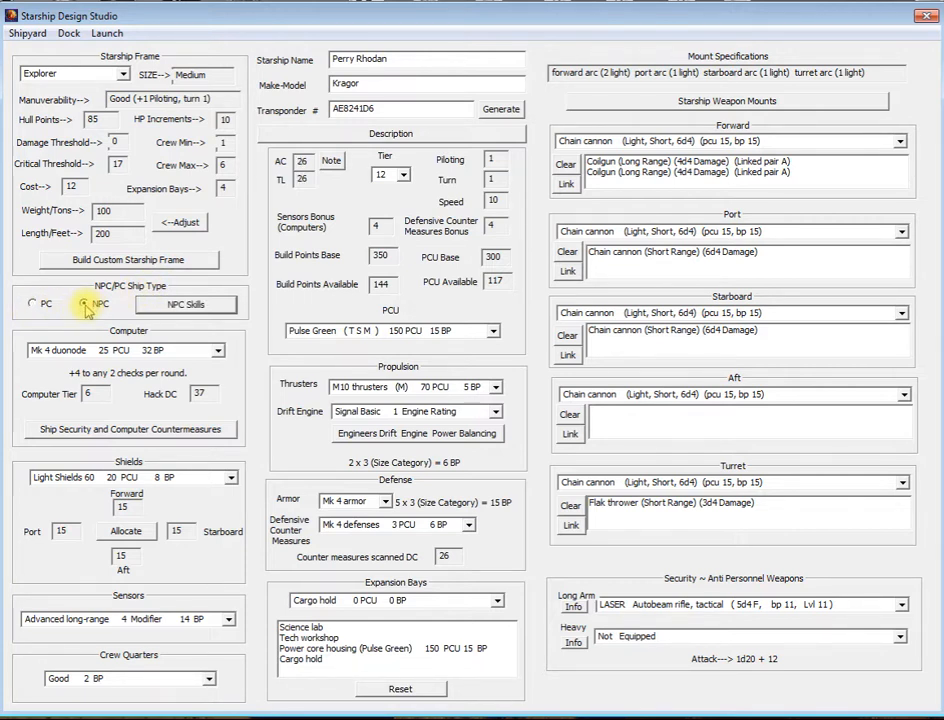
pyautogui.click(205, 306)
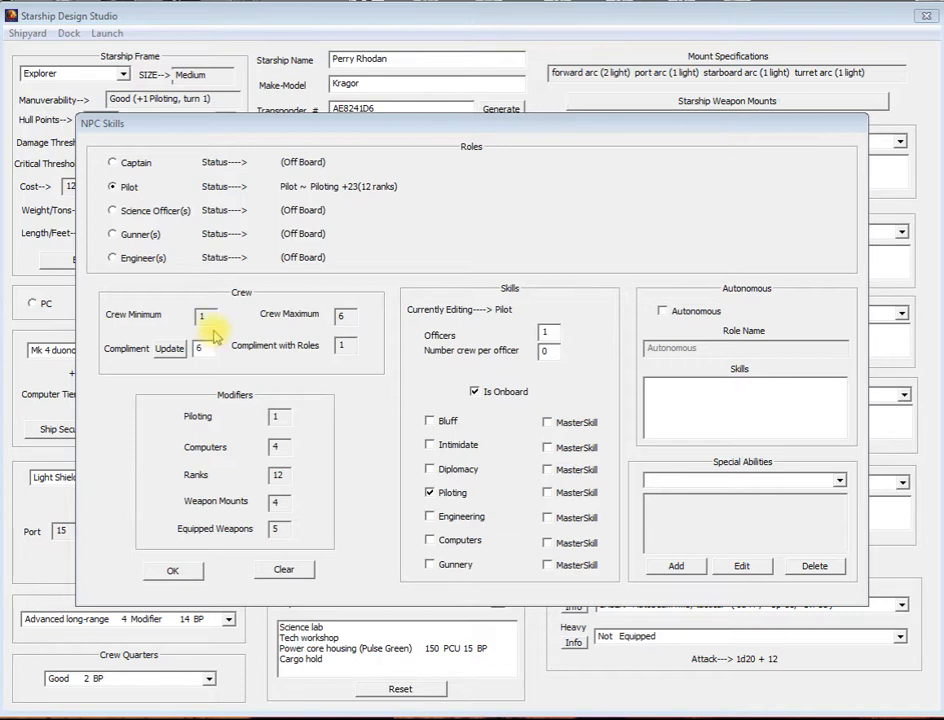
# Step: Update the crew compliment to 3
pyautogui.click(204, 317)
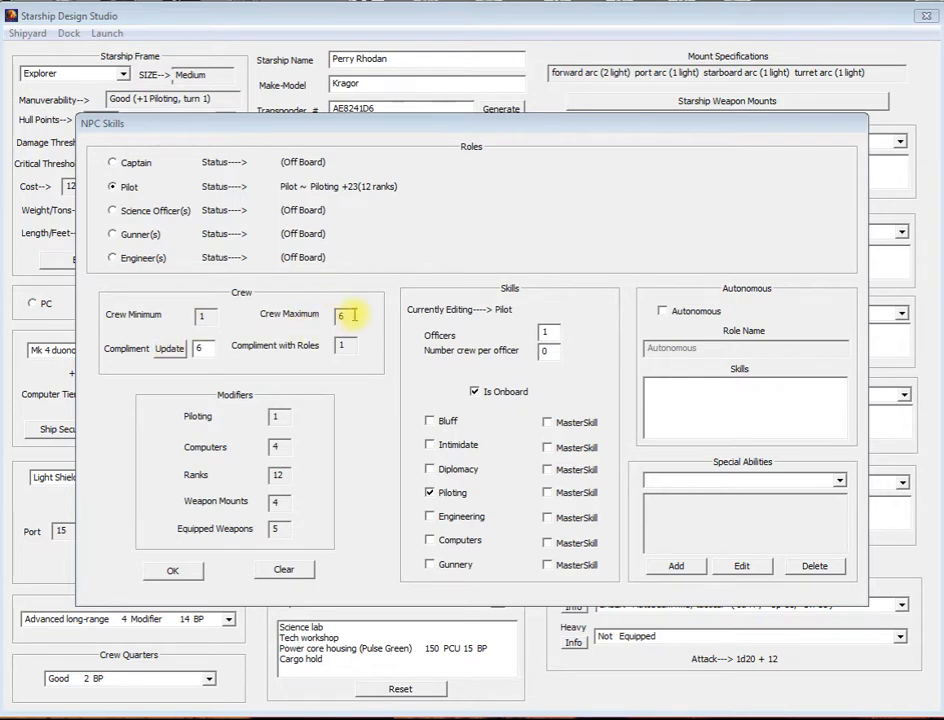
pyautogui.doubleClick(202, 347)
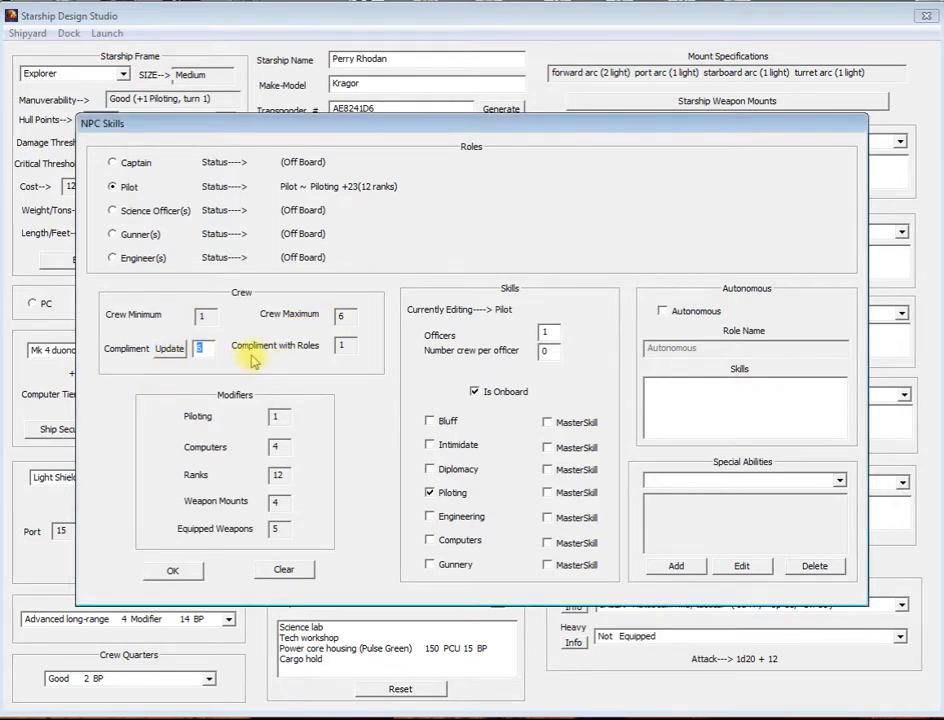
pyautogui.write('3')
pyautogui.click(168, 356)
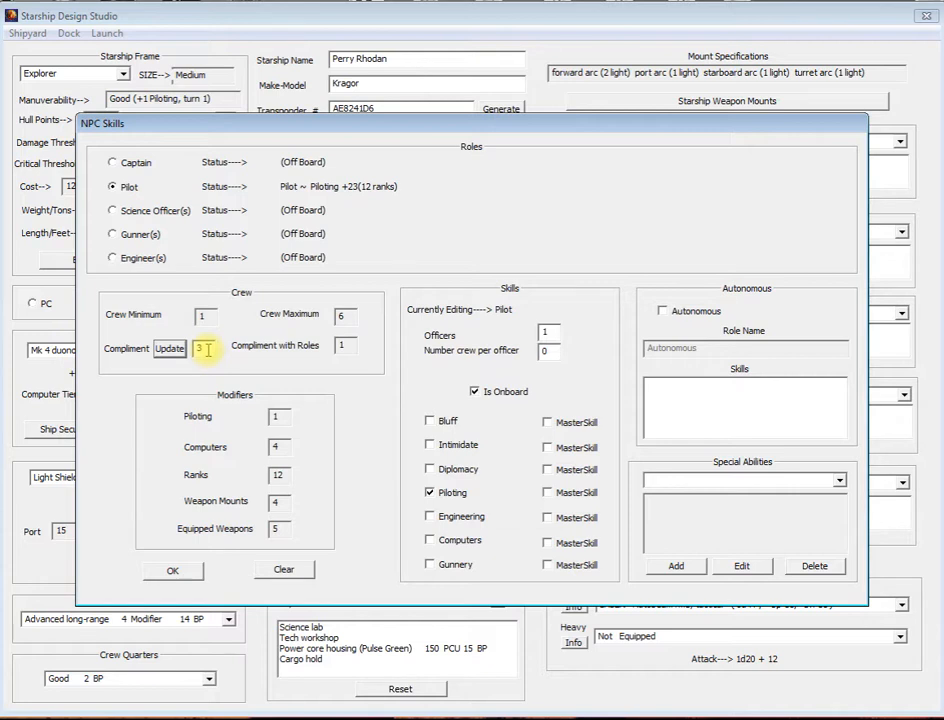
pyautogui.click(170, 350)
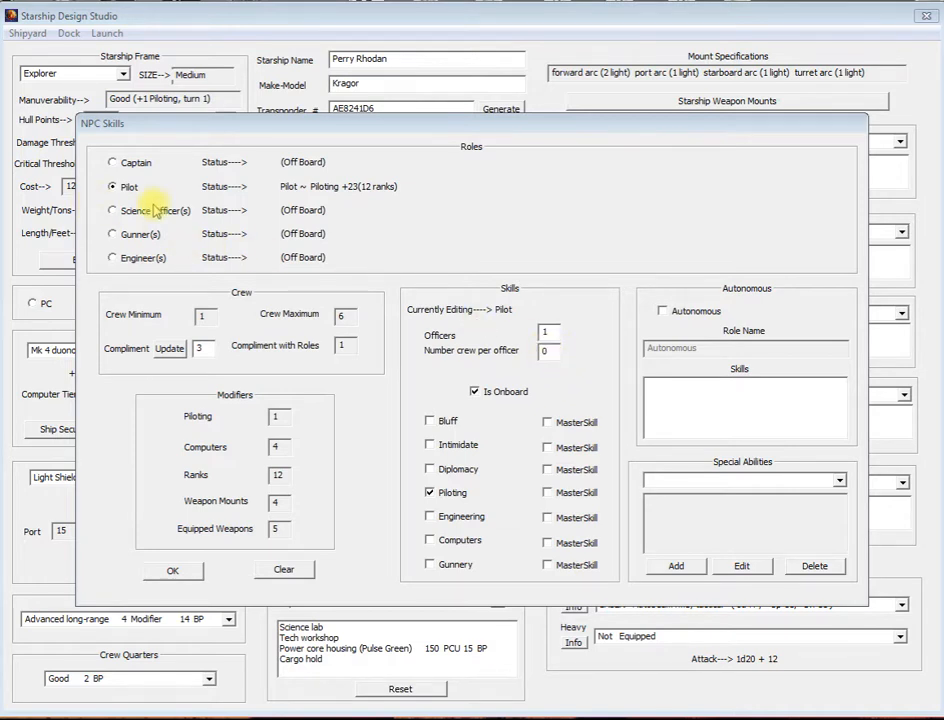
# Step: Try toggling the Pilot's onboard status and adding the Engineering and Computers skills, and revert each change
pyautogui.click(478, 395)
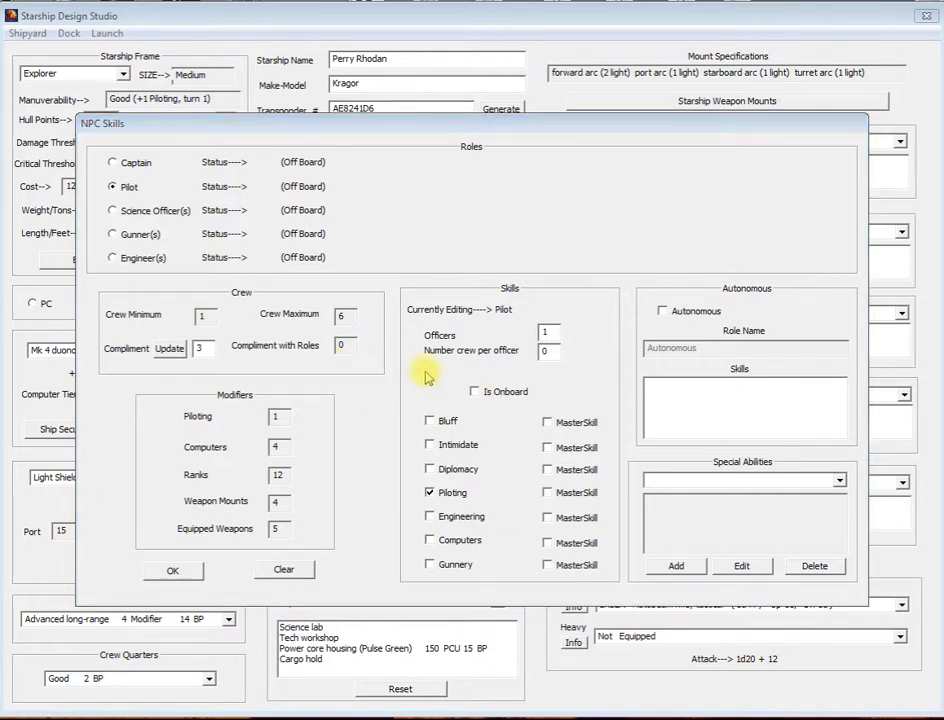
pyautogui.click(475, 392)
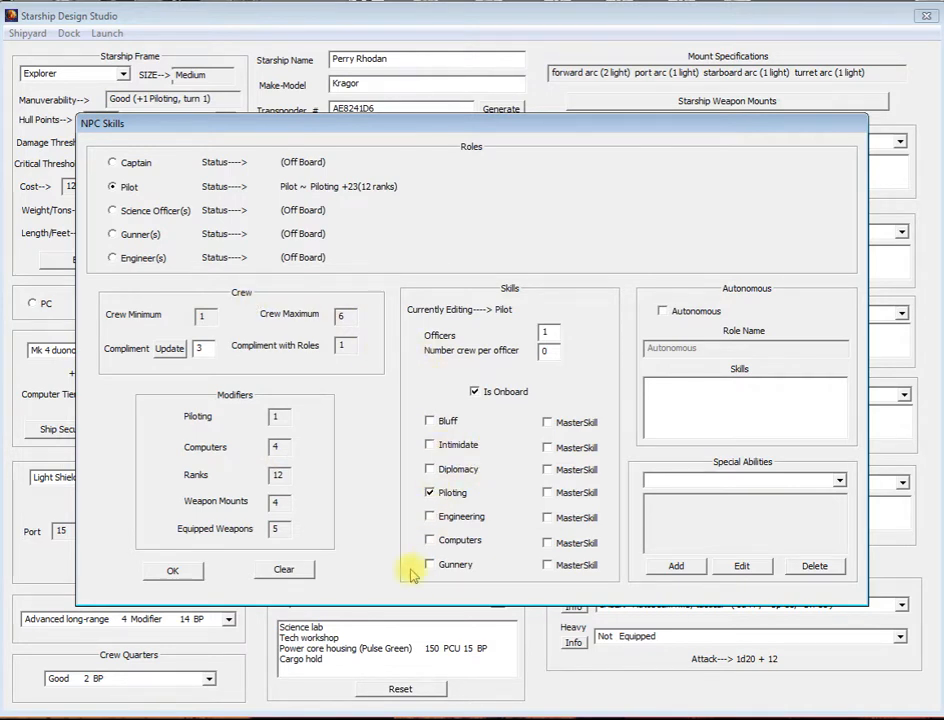
pyautogui.click(430, 516)
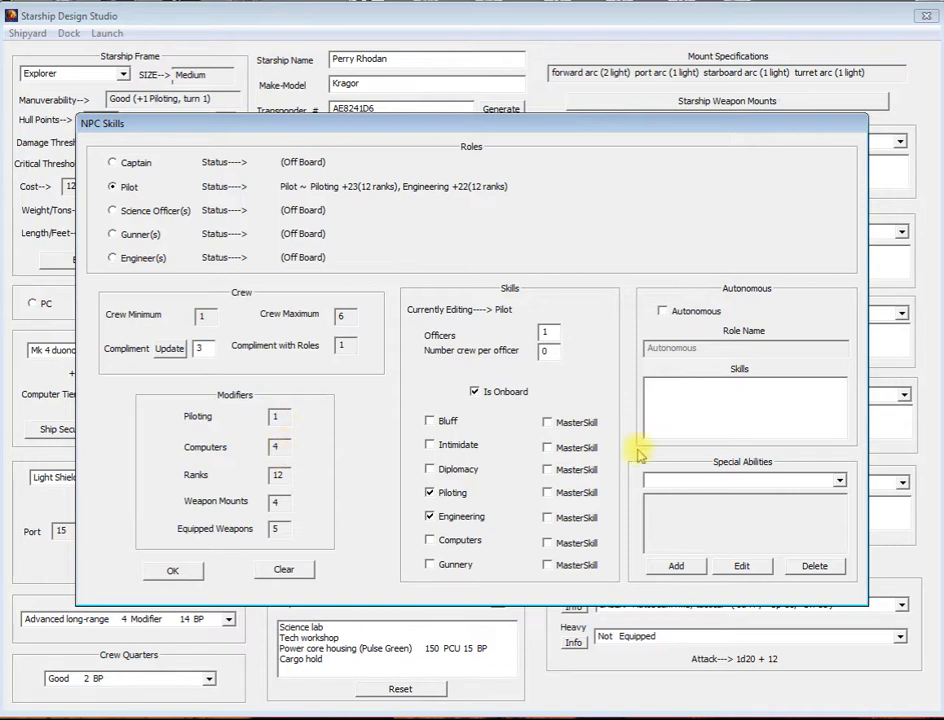
pyautogui.click(430, 541)
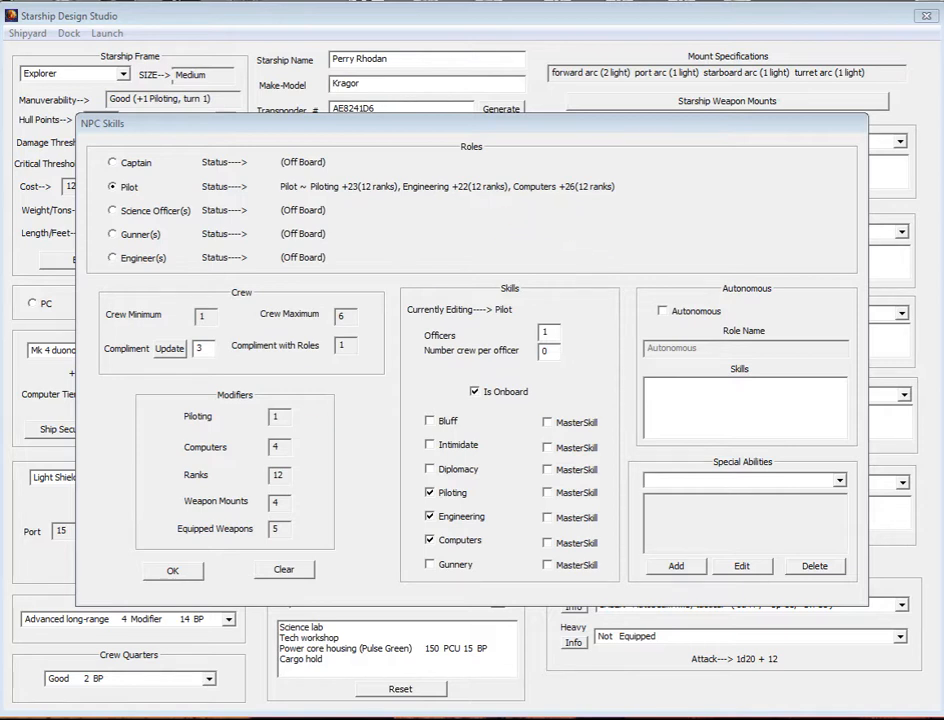
pyautogui.click(430, 541)
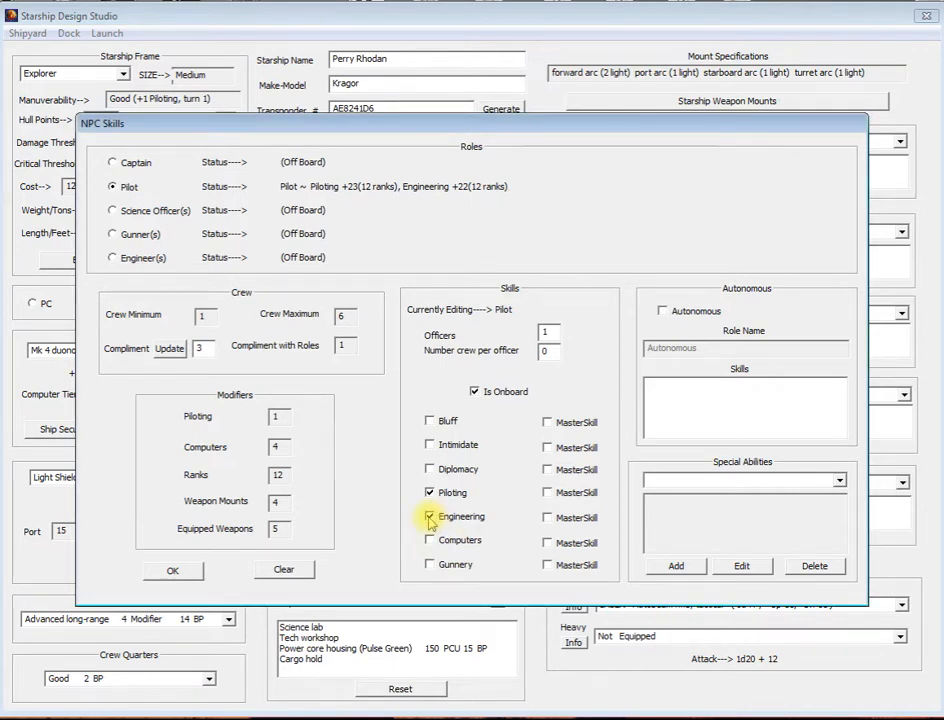
pyautogui.click(430, 518)
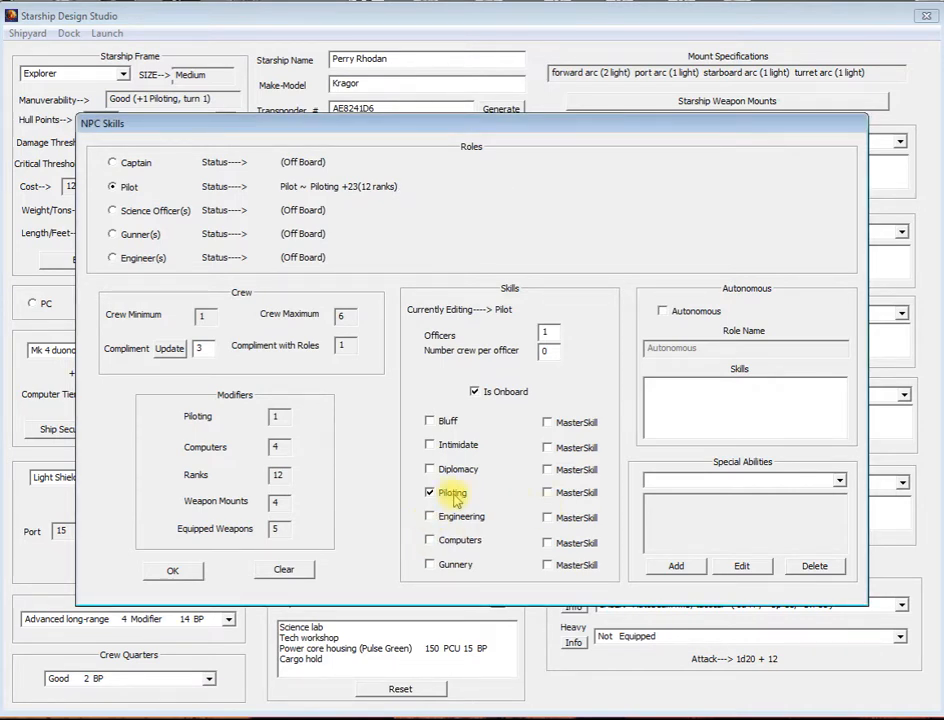
# Step: Make Piloting a master skill for the Pilot, and put the Captain on board with Bluff, Diplomacy and Intimidate, with Intimidate as master skill
pyautogui.click(547, 493)
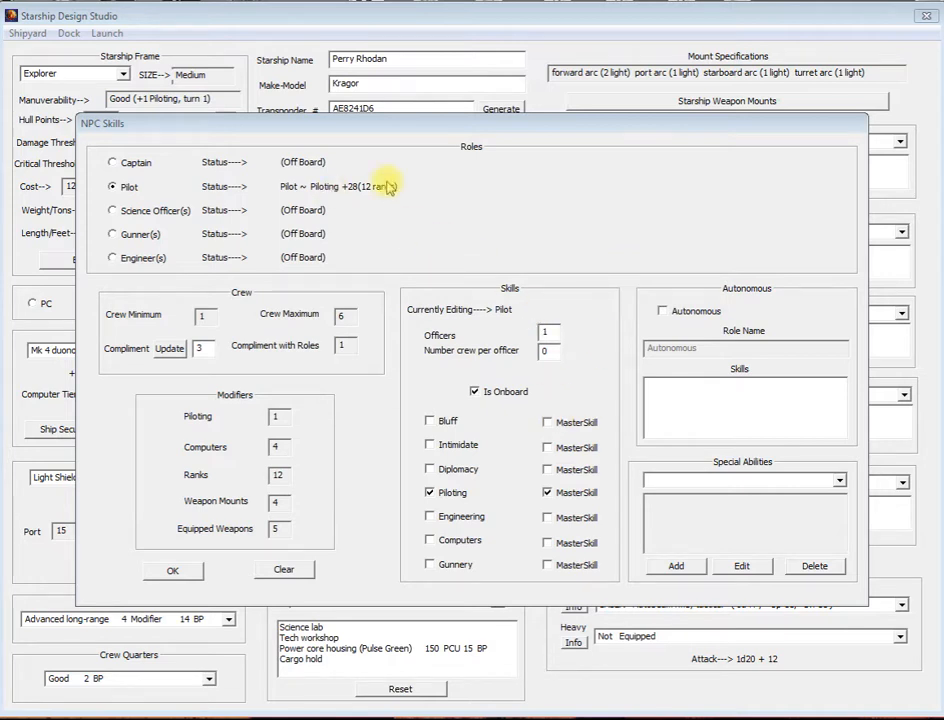
pyautogui.click(113, 163)
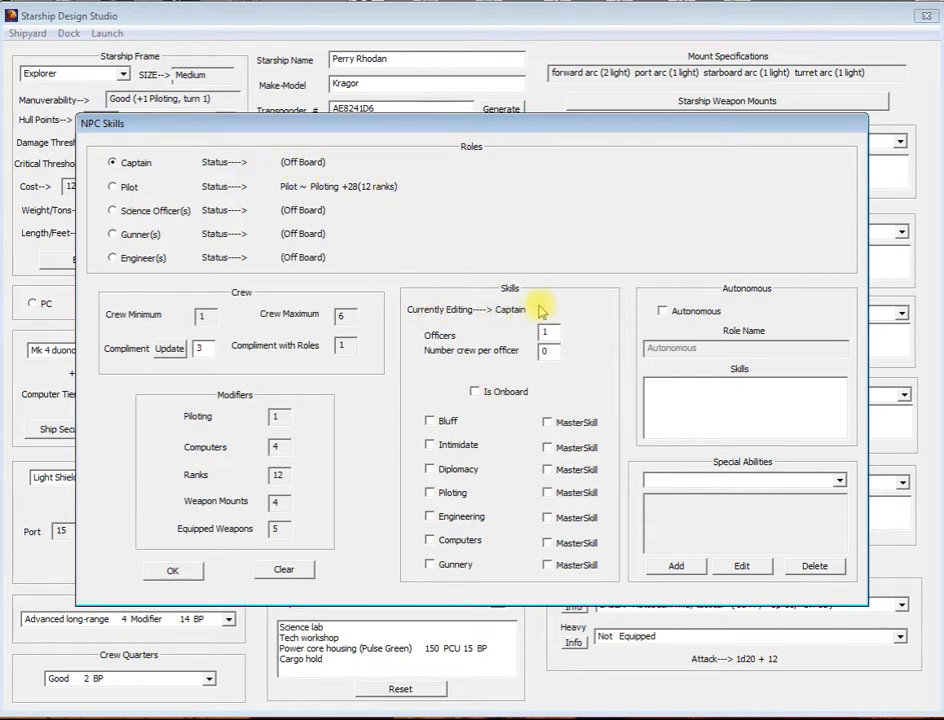
pyautogui.click(474, 391)
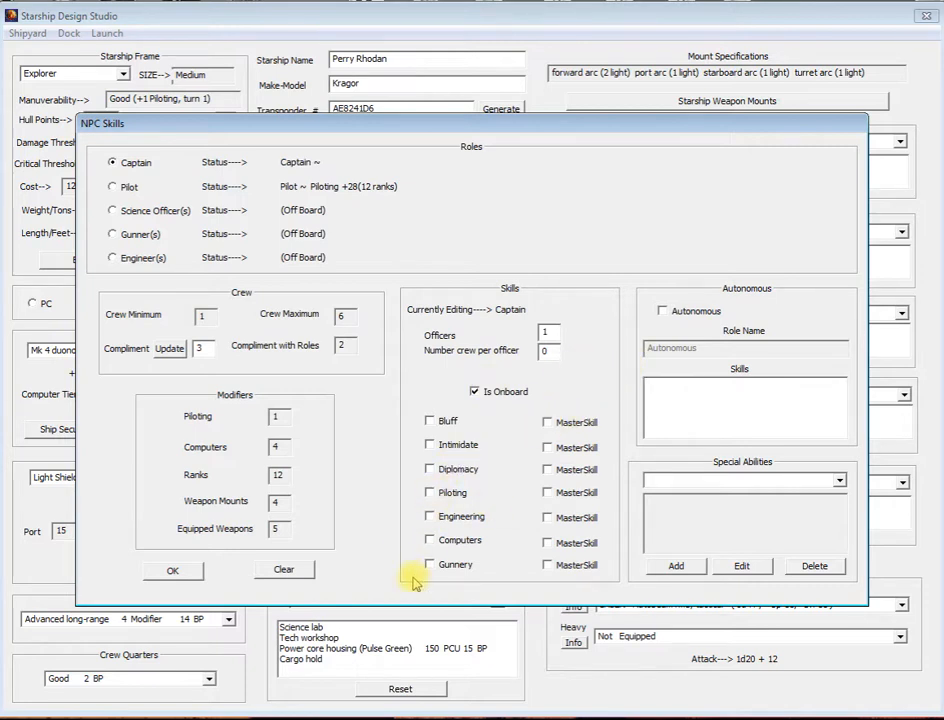
pyautogui.click(430, 421)
pyautogui.click(430, 444)
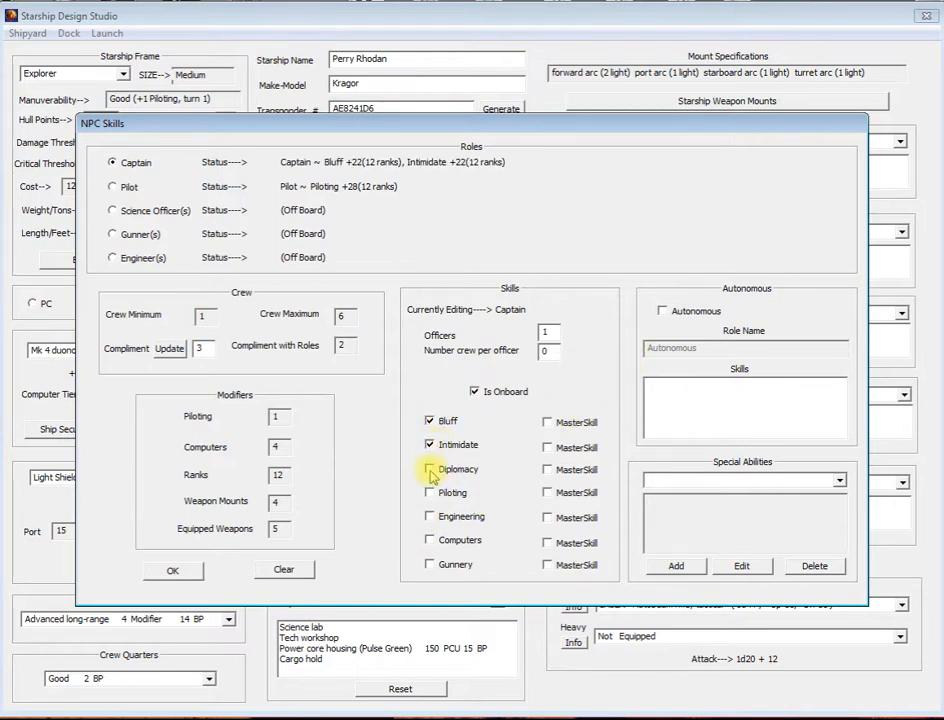
pyautogui.click(430, 469)
pyautogui.click(547, 447)
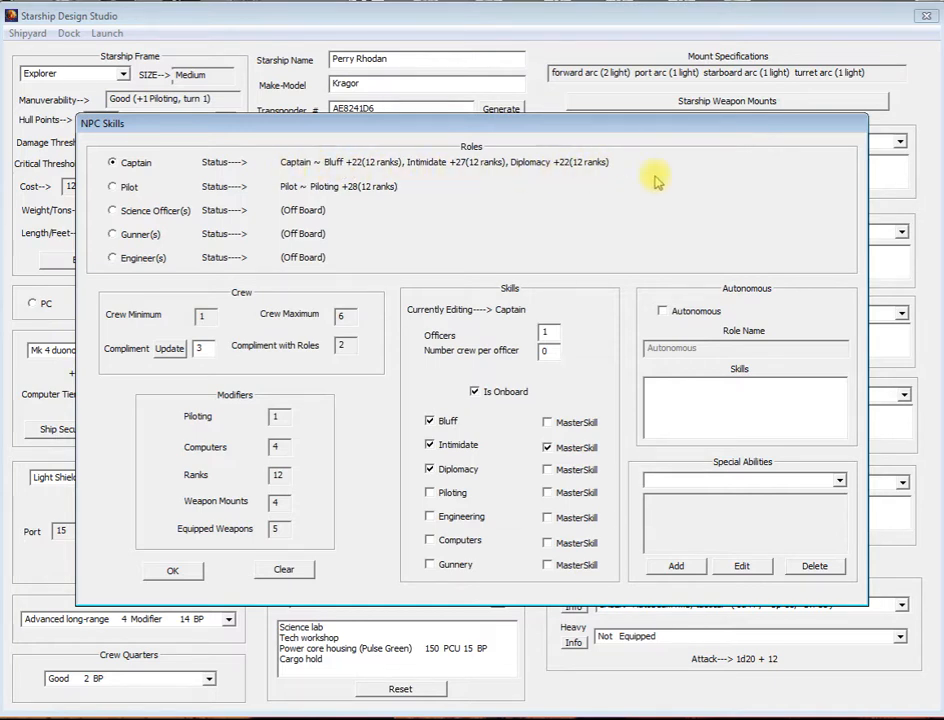
# Step: Put the Science Officer on board with the Computers skill
pyautogui.click(114, 211)
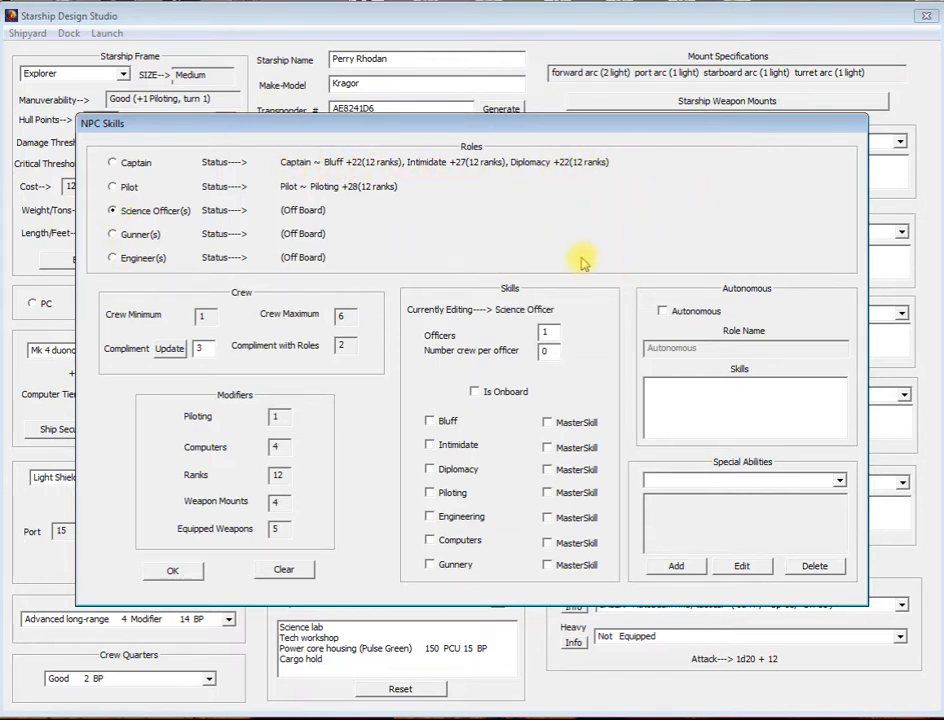
pyautogui.click(474, 392)
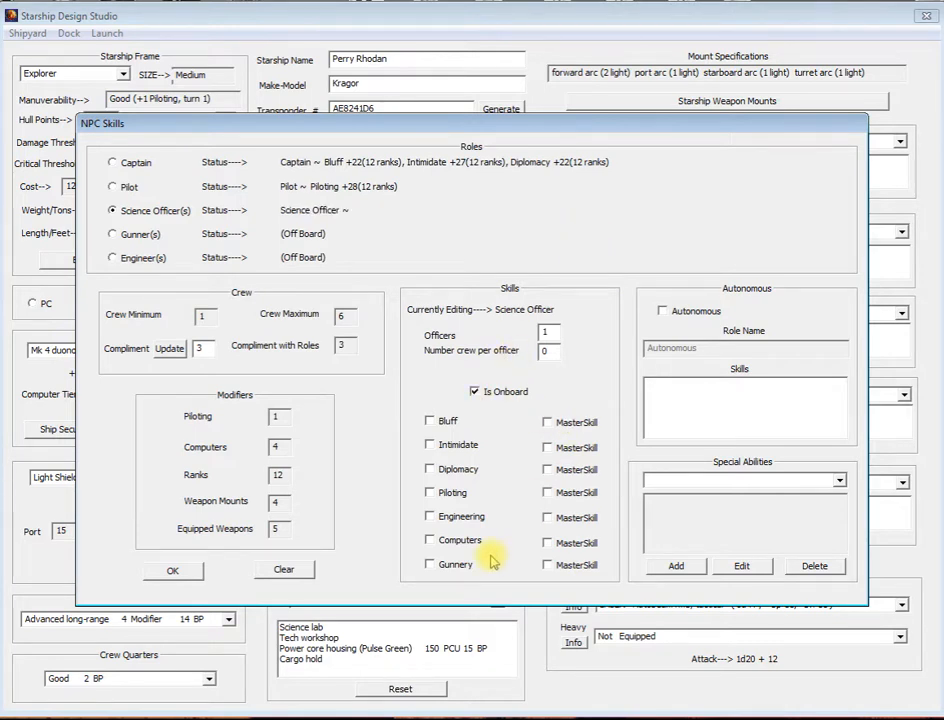
pyautogui.click(430, 540)
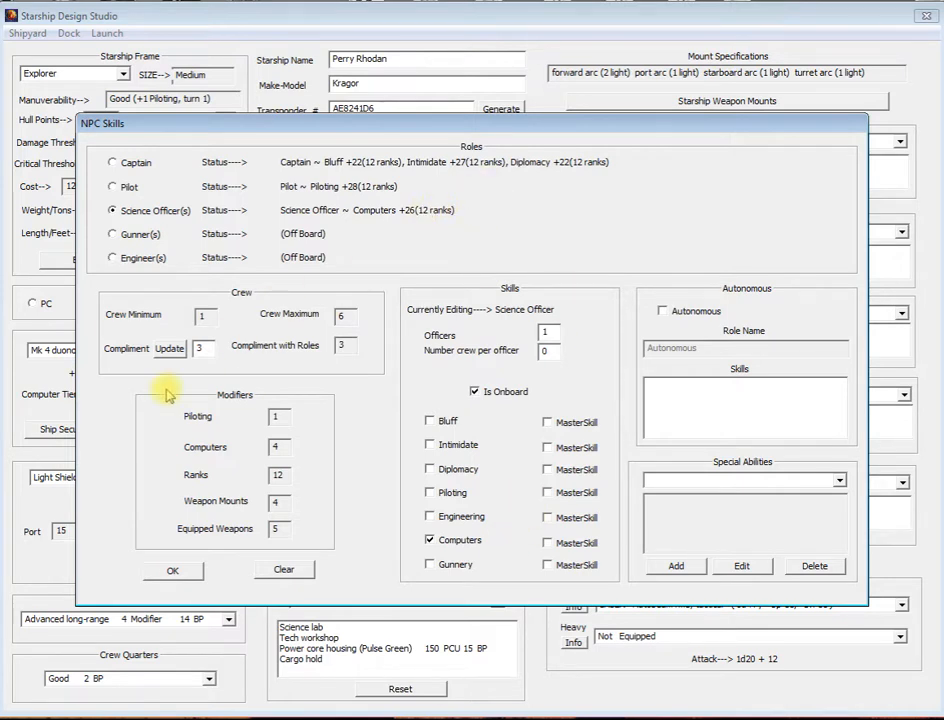
# Step: Give the Engineer role the Engineering skill as a master skill
pyautogui.click(112, 258)
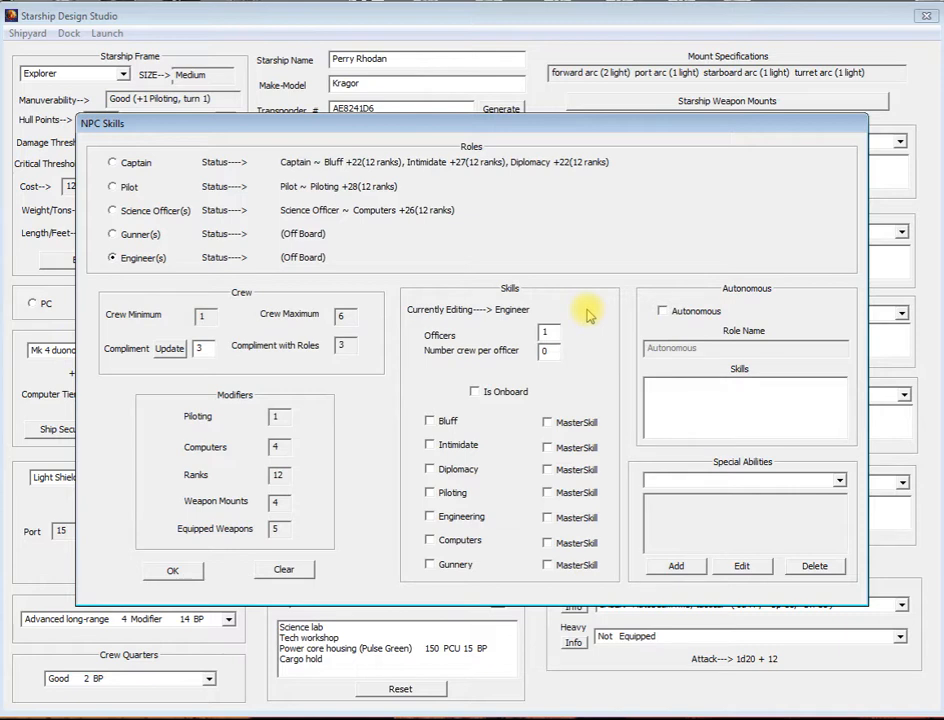
pyautogui.click(434, 519)
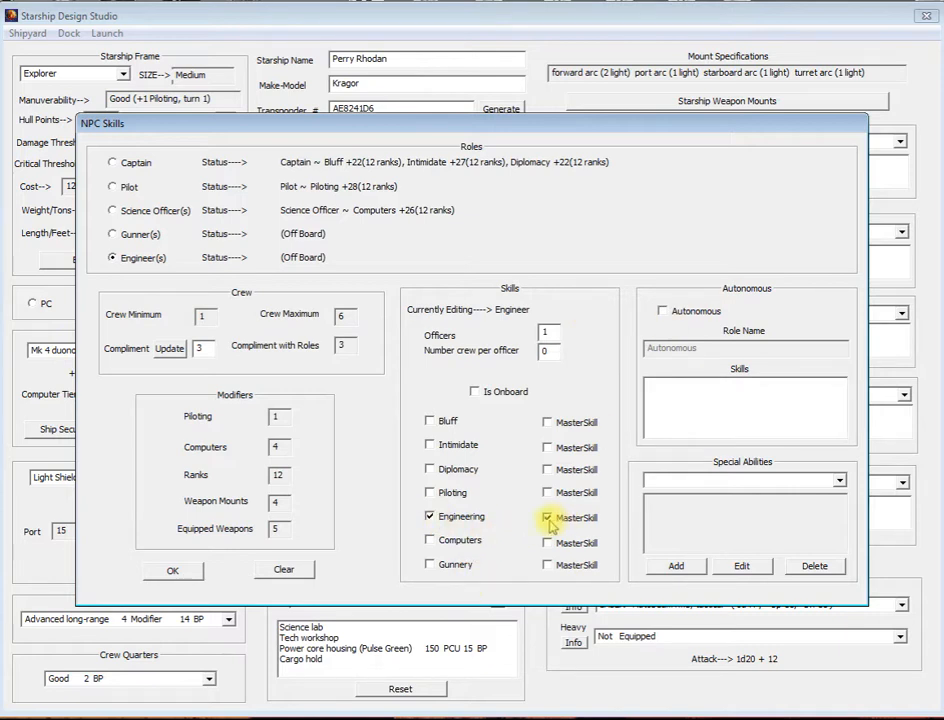
# Step: Try to put the Gunner role on board with 2 officers under the current crew compliment
pyautogui.click(113, 235)
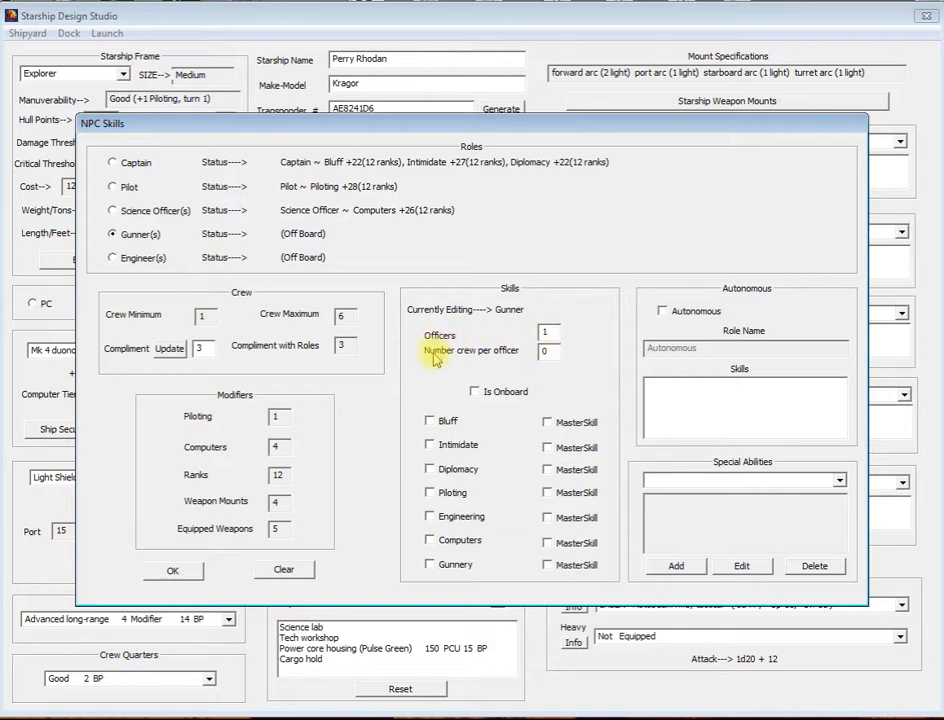
pyautogui.doubleClick(544, 332)
pyautogui.write('2')
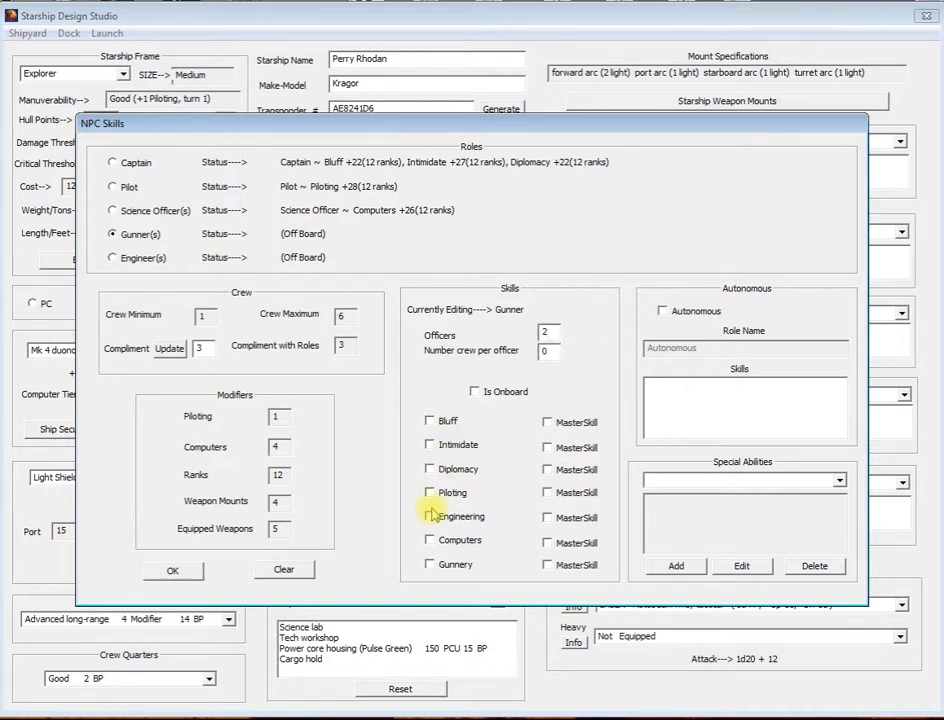
pyautogui.click(474, 391)
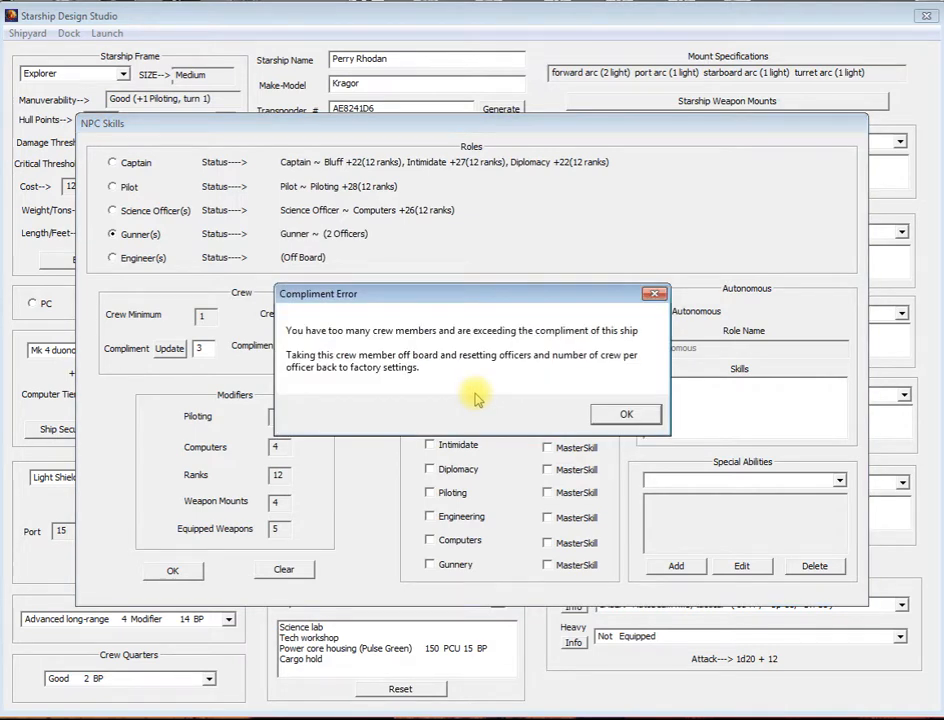
pyautogui.click(607, 415)
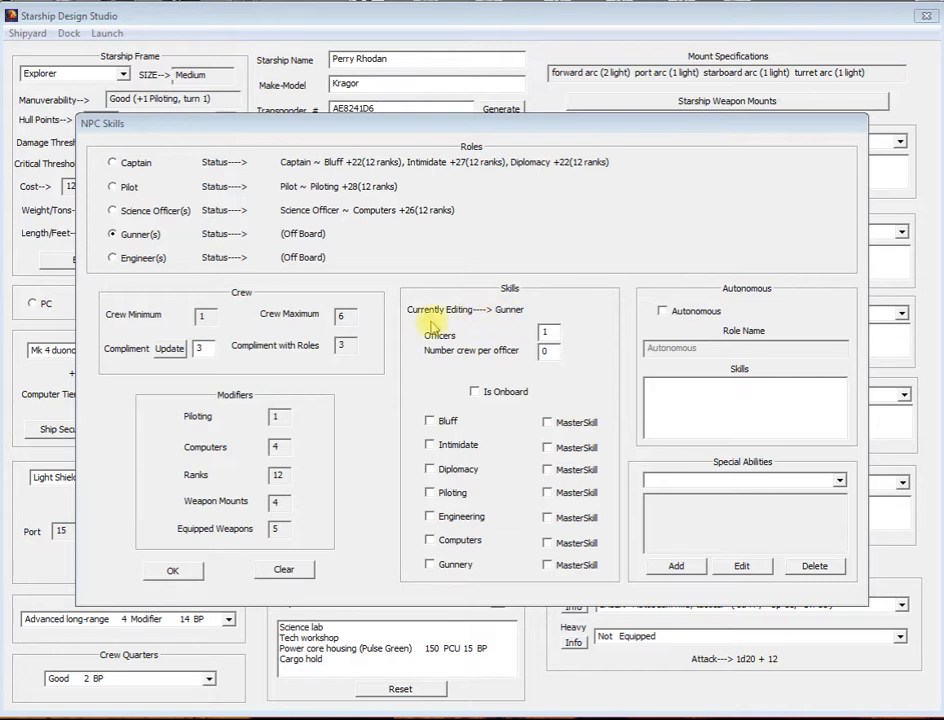
pyautogui.doubleClick(545, 332)
pyautogui.write('2')
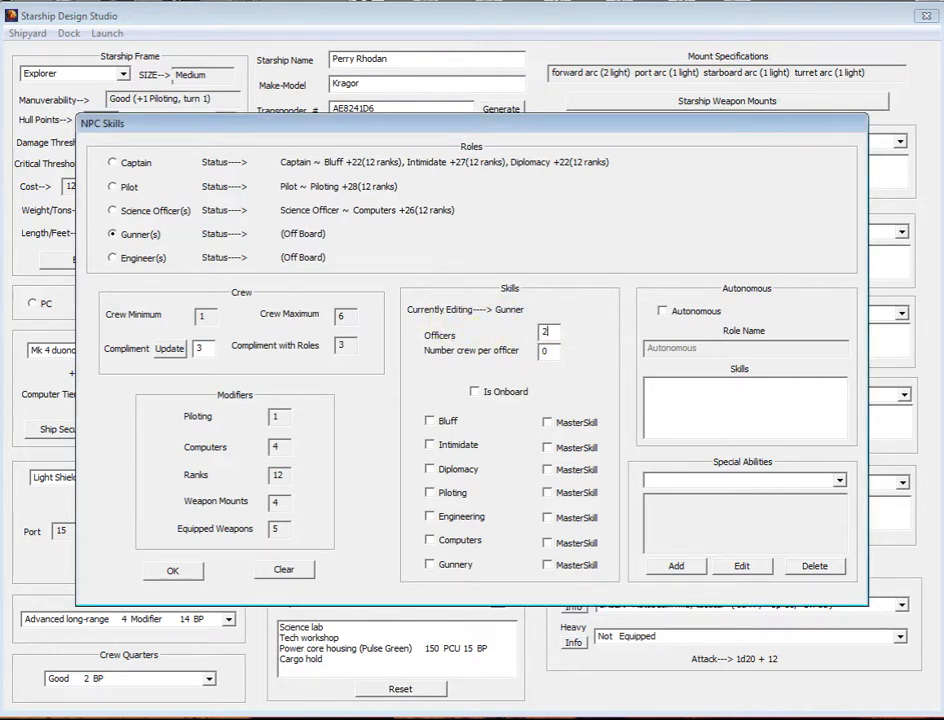
pyautogui.click(474, 391)
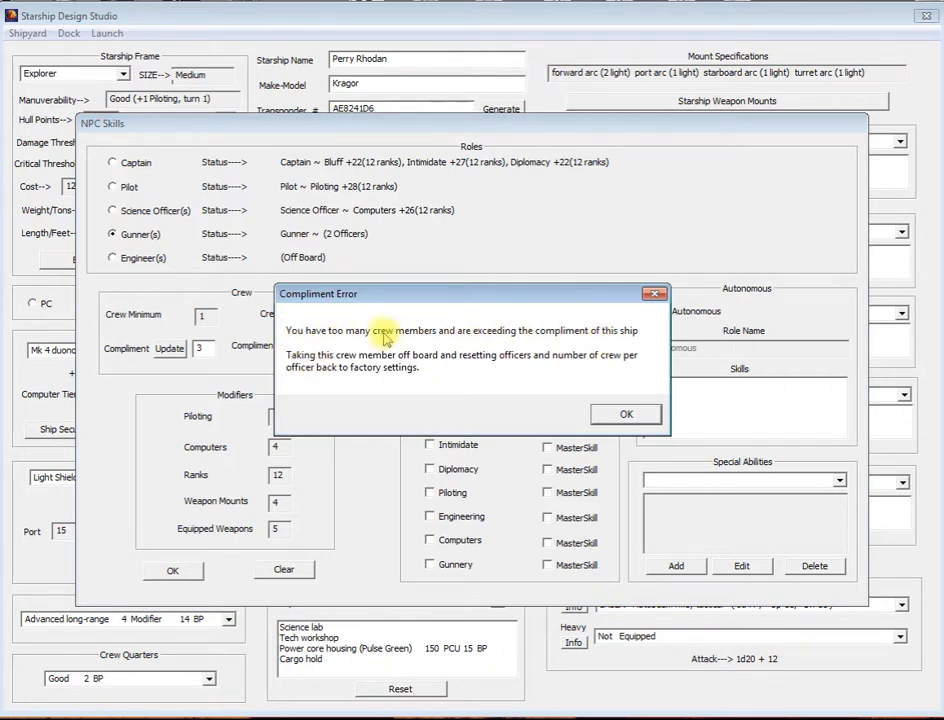
pyautogui.click(626, 414)
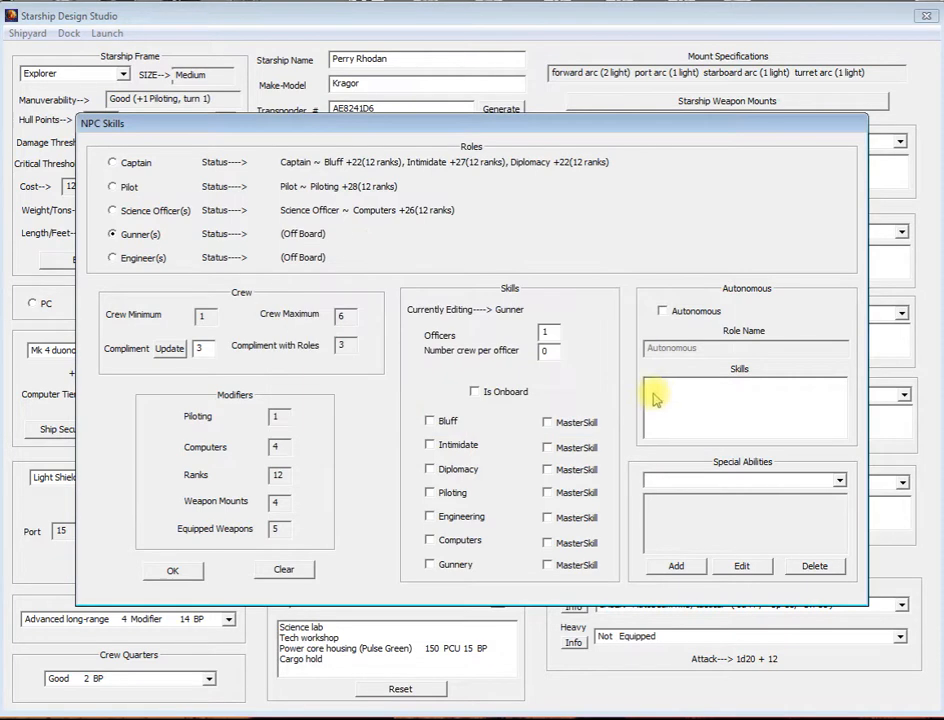
# Step: Update the crew compliment to 6
pyautogui.doubleClick(204, 348)
pyautogui.write('6')
pyautogui.click(169, 348)
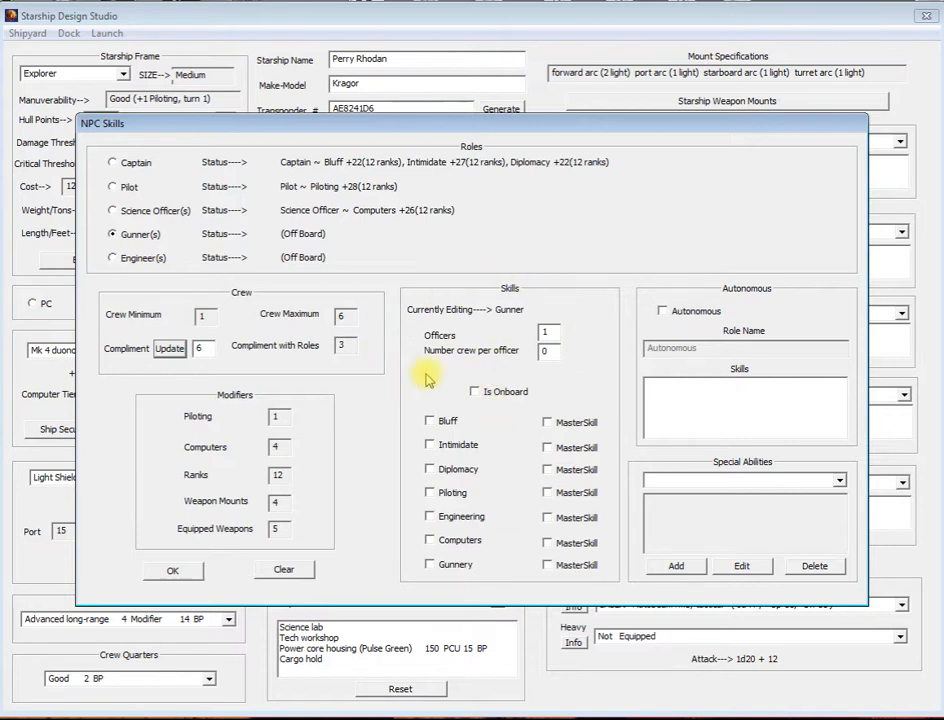
# Step: Set the Gunner role to 2 officers and put it on board
pyautogui.doubleClick(544, 331)
pyautogui.write('2')
pyautogui.click(474, 391)
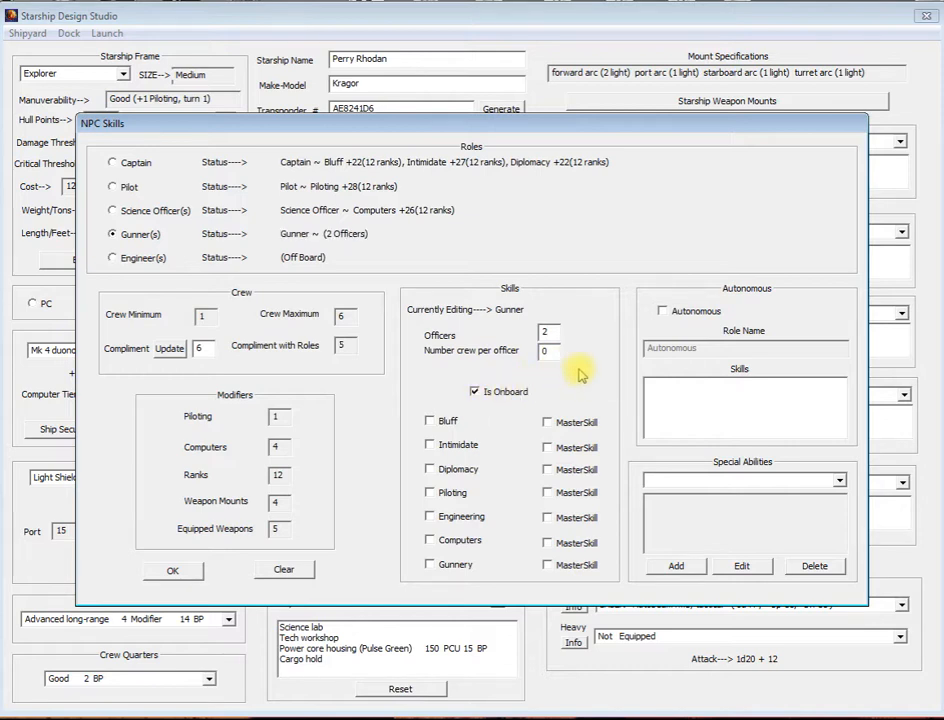
pyautogui.click(343, 344)
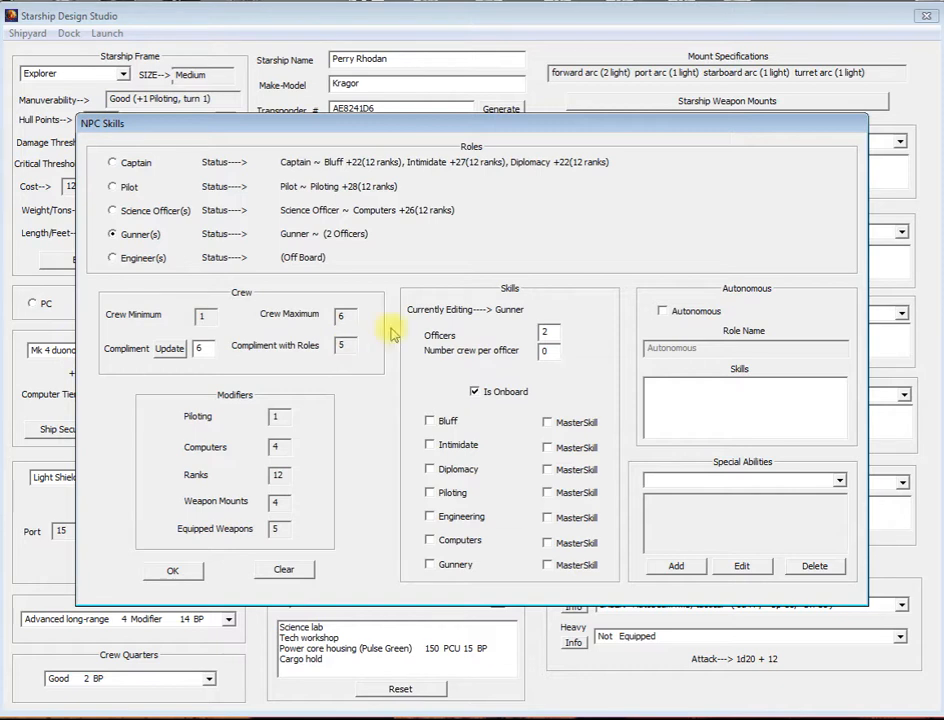
# Step: Give the Gunner role the Gunnery skill as a master skill
pyautogui.click(202, 347)
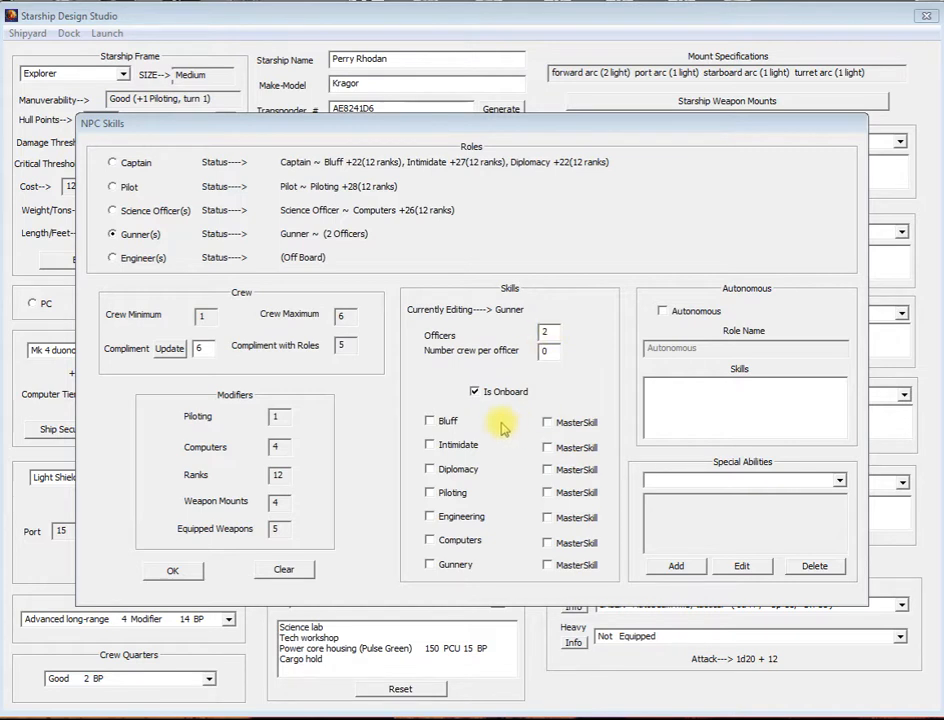
pyautogui.click(430, 565)
pyautogui.click(547, 566)
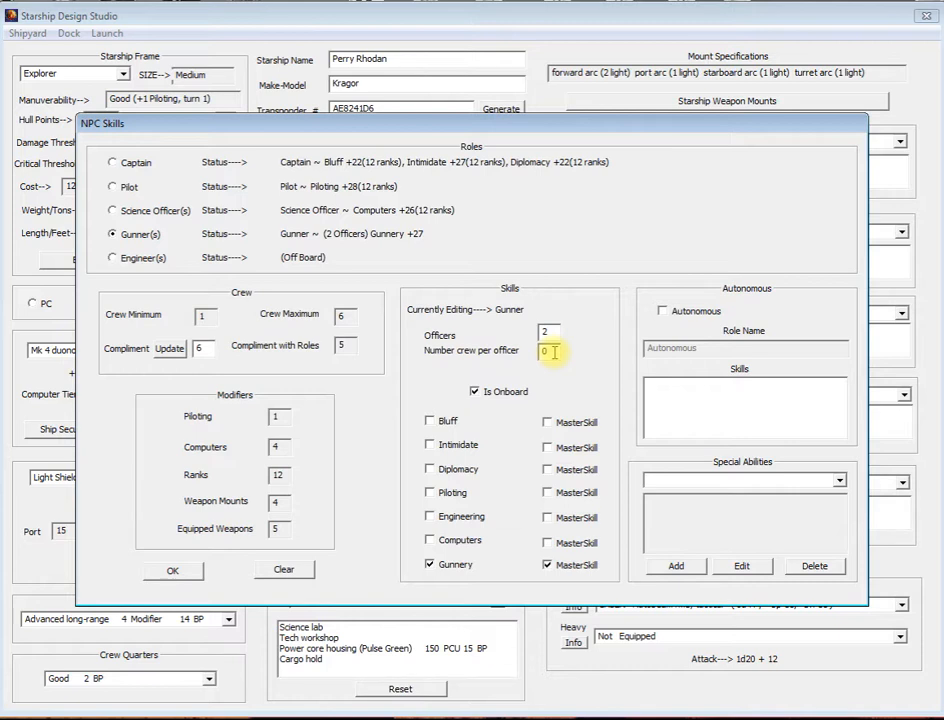
# Step: Try to assign the Gunner role 2 and then 4 crew per officer
pyautogui.moveTo(553, 352); pyautogui.dragTo(537, 355)
pyautogui.write('2')
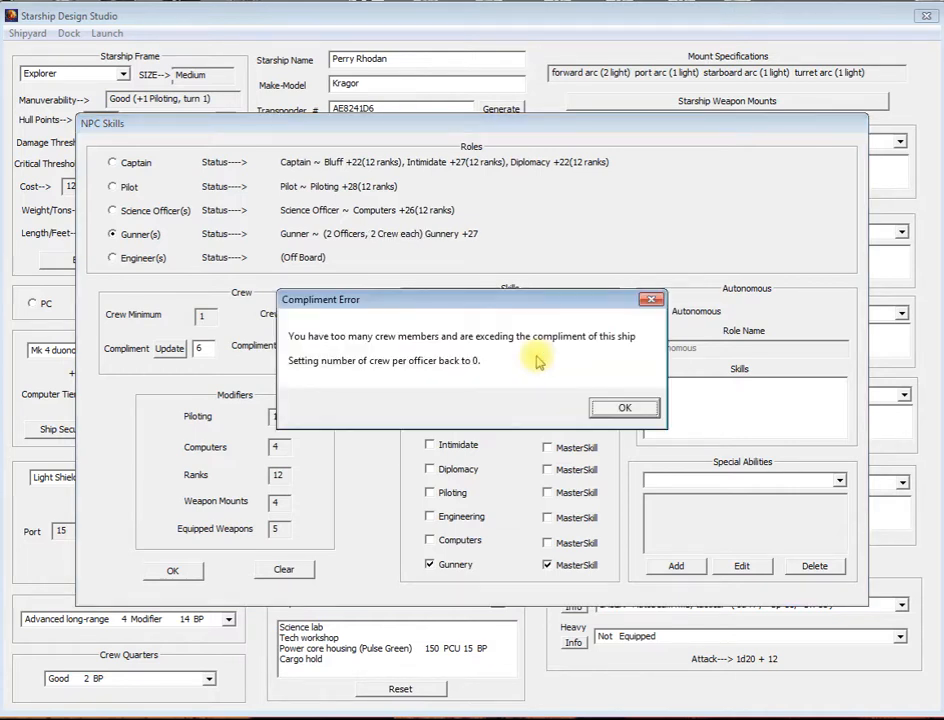
pyautogui.click(625, 410)
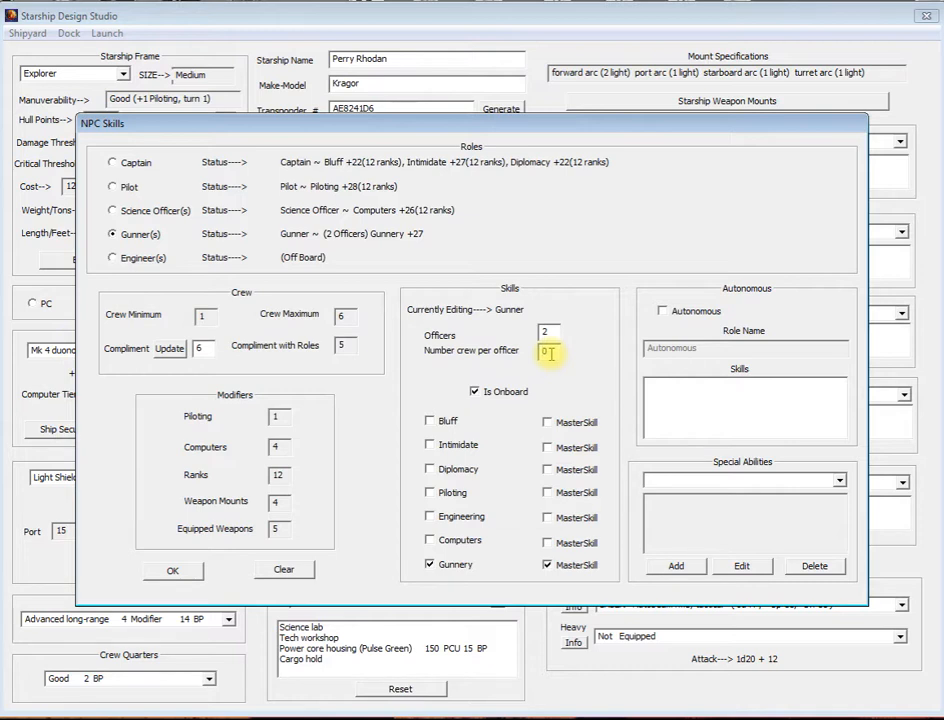
pyautogui.write('4')
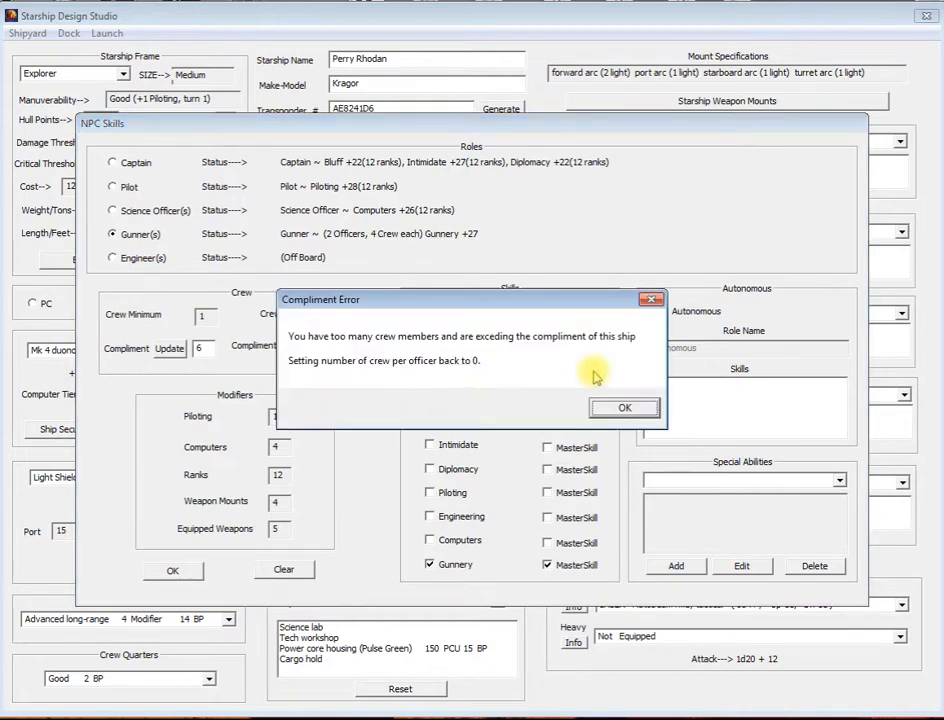
pyautogui.click(624, 407)
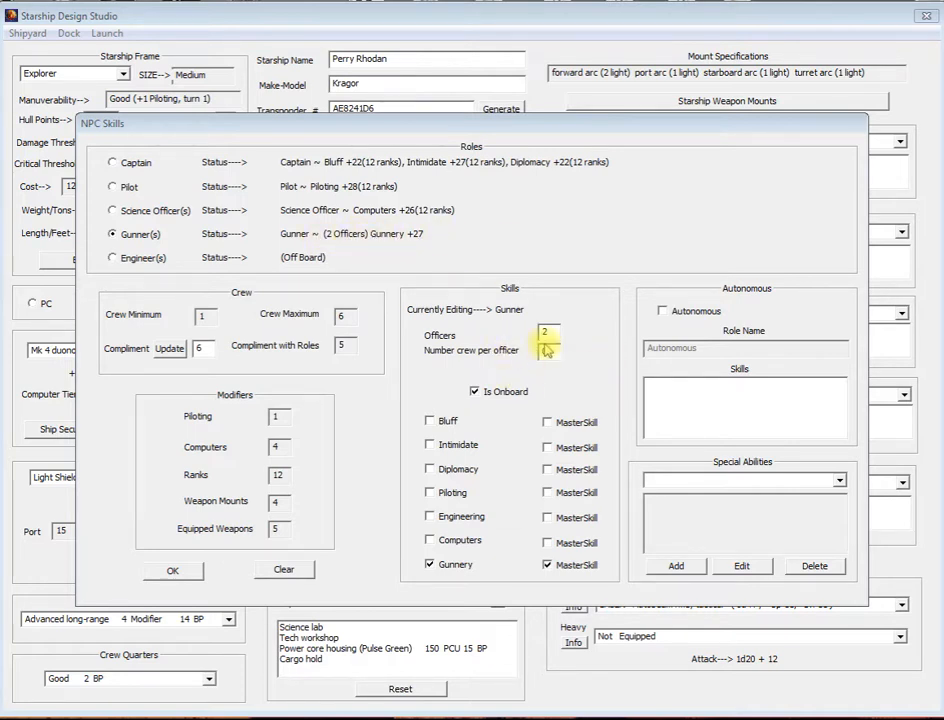
# Step: Take the Captain and Pilot roles off board
pyautogui.click(111, 164)
pyautogui.click(474, 391)
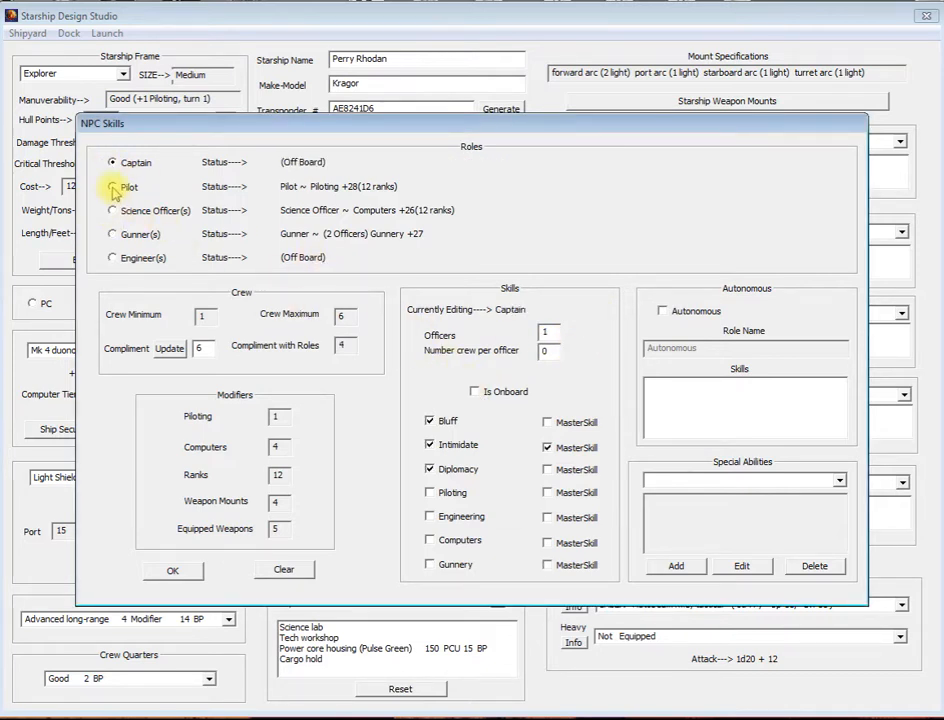
pyautogui.click(112, 187)
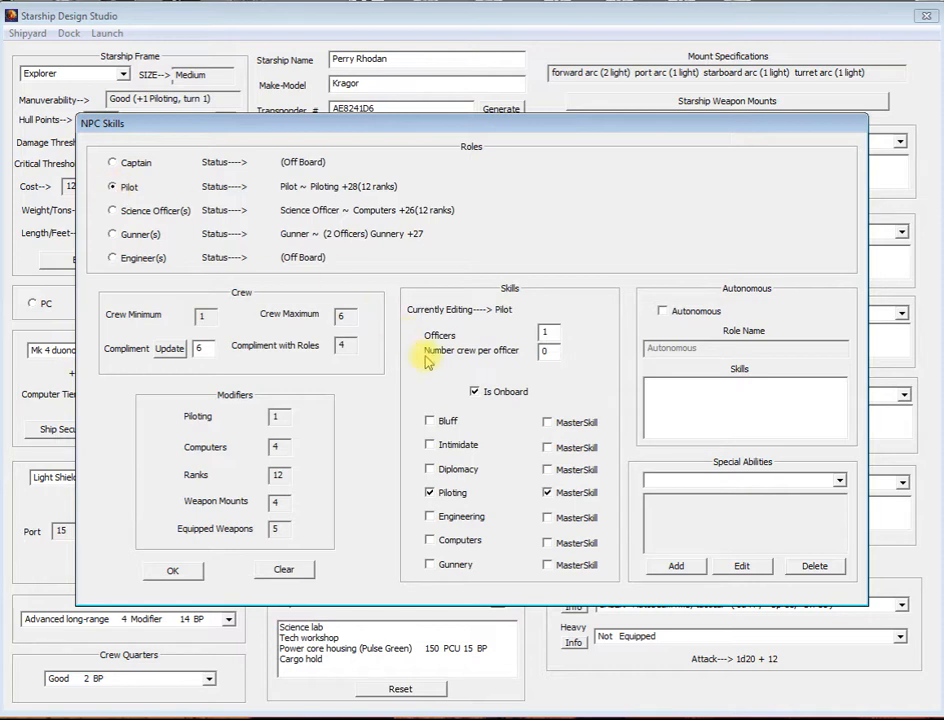
pyautogui.click(474, 391)
# Step: Set the Gunner role's number of crew per officer to 1
pyautogui.click(112, 234)
pyautogui.doubleClick(550, 351)
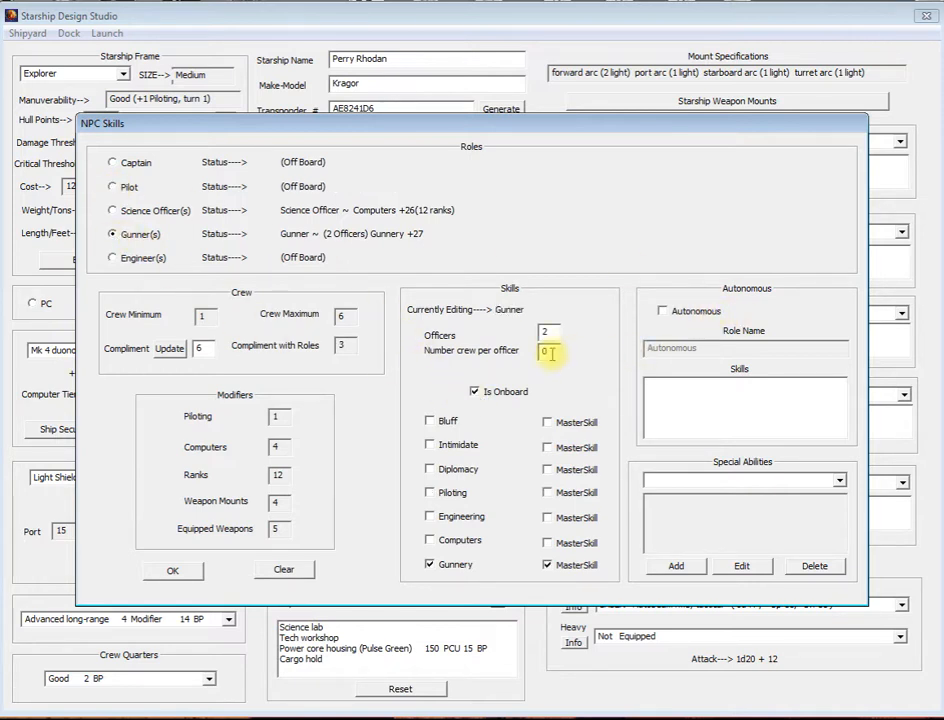
pyautogui.write('1')
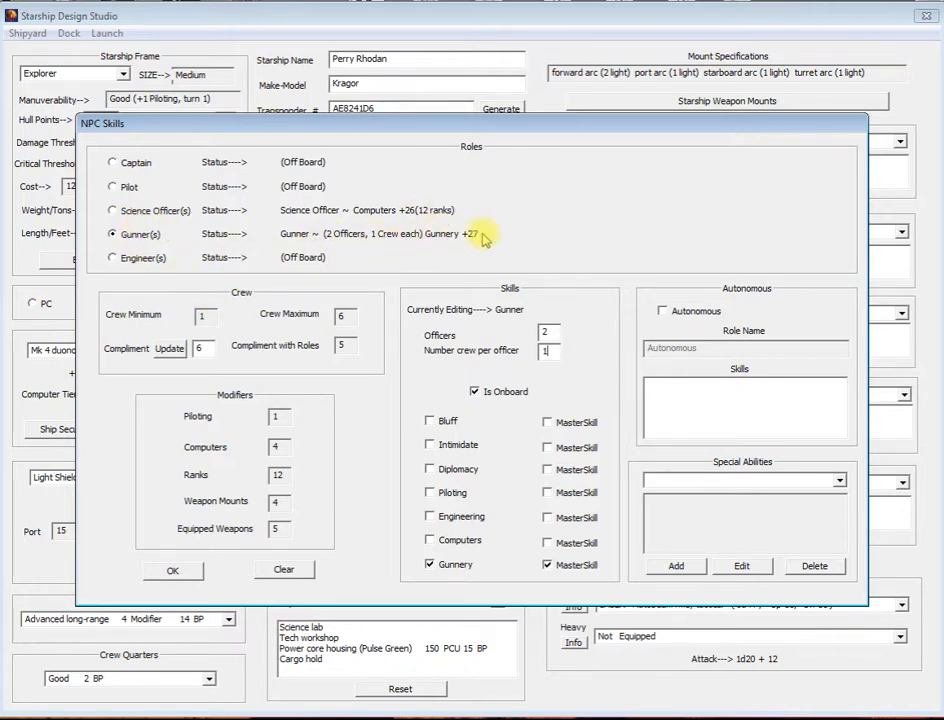
pyautogui.click(343, 346)
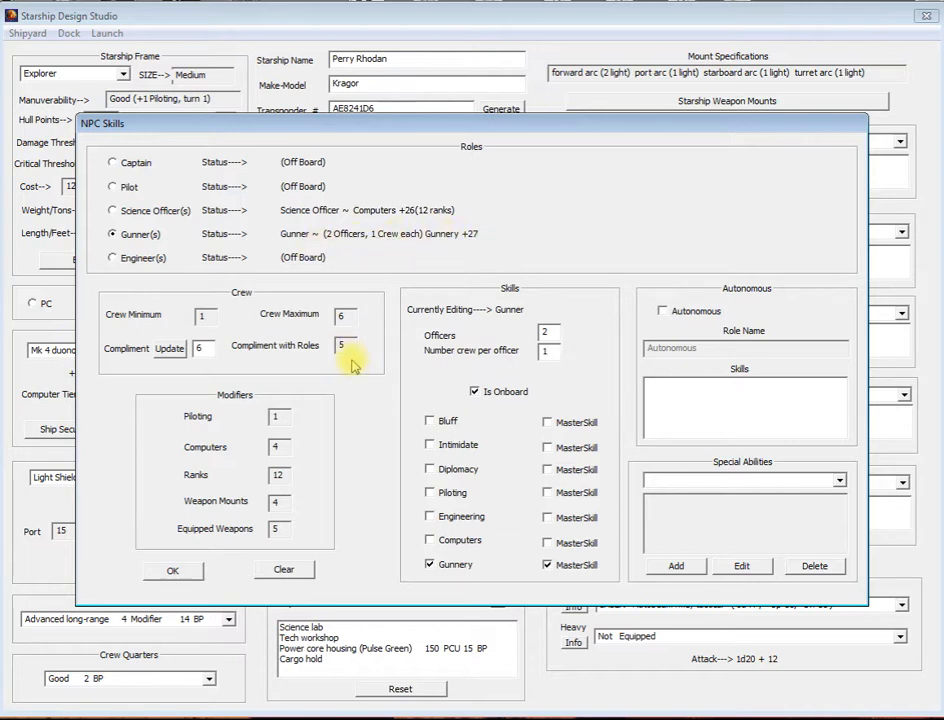
# Step: Reset the Gunner role's crew per officer to 0 and put the Captain and Pilot back on board
pyautogui.doubleClick(548, 353)
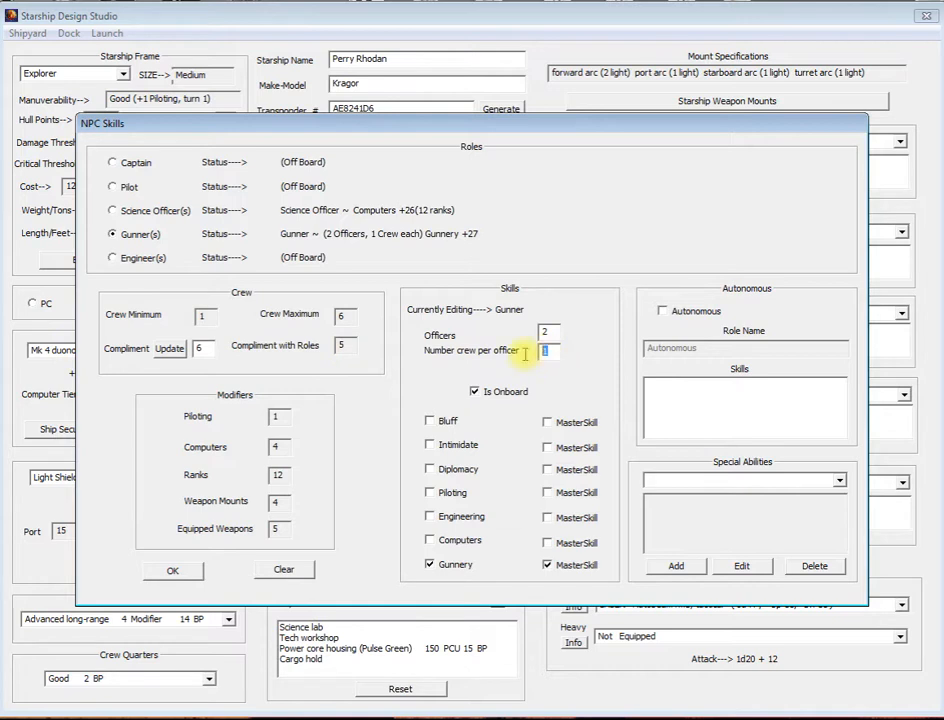
pyautogui.write('0')
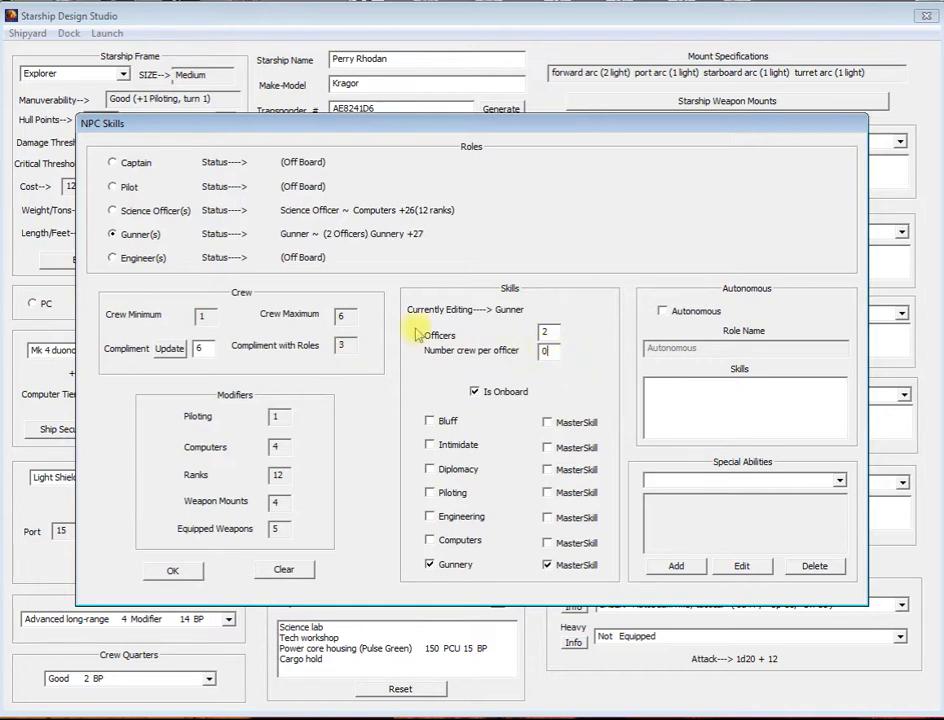
pyautogui.click(113, 162)
pyautogui.click(482, 393)
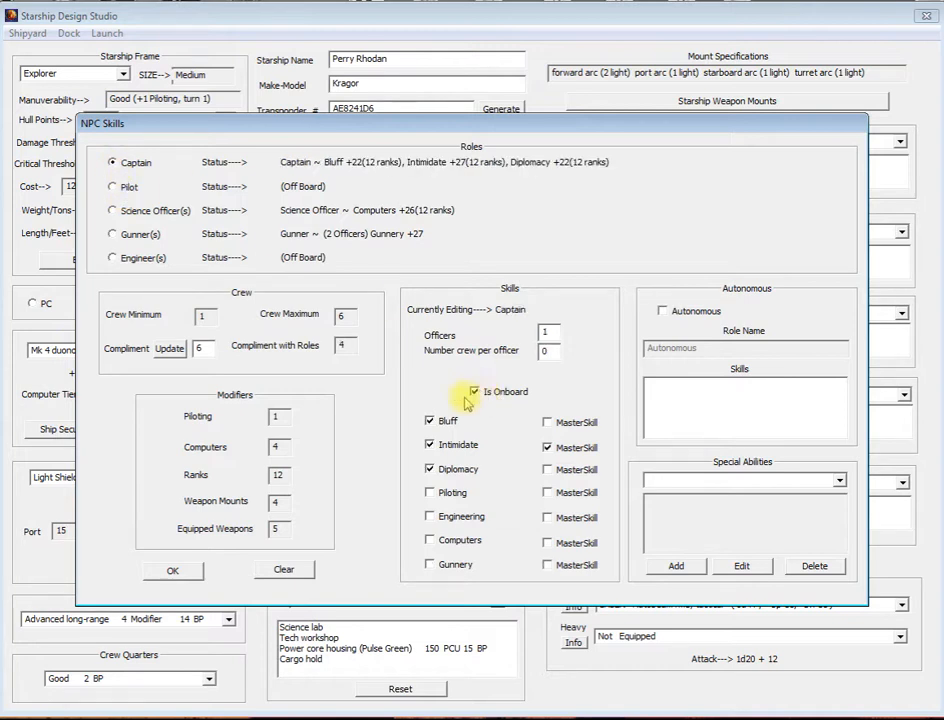
pyautogui.click(118, 187)
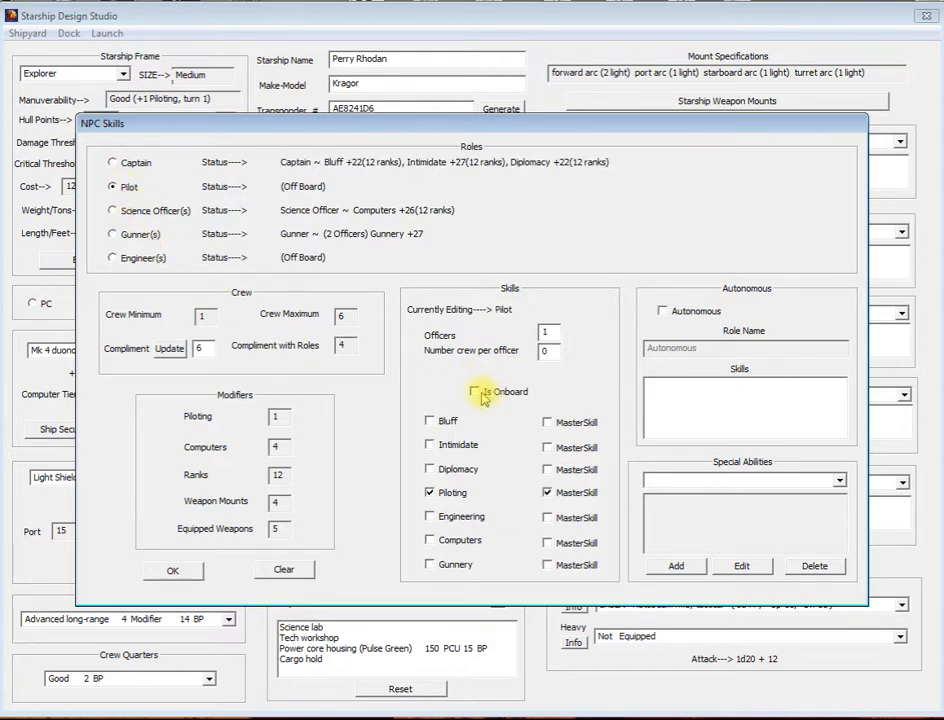
pyautogui.click(482, 392)
# Step: Put the Engineer role on board
pyautogui.click(112, 258)
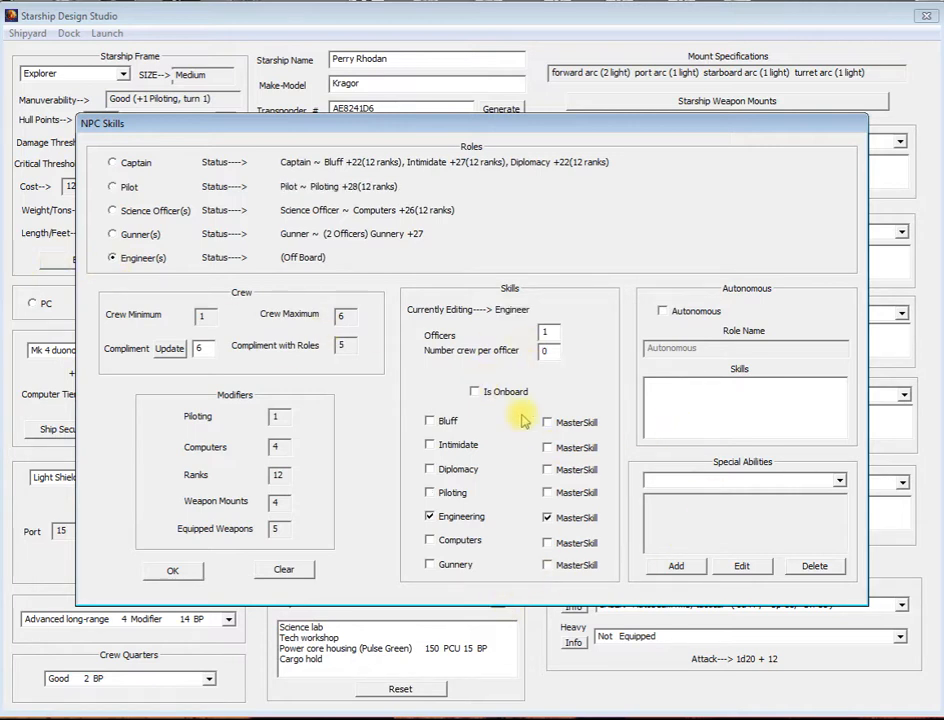
pyautogui.click(478, 393)
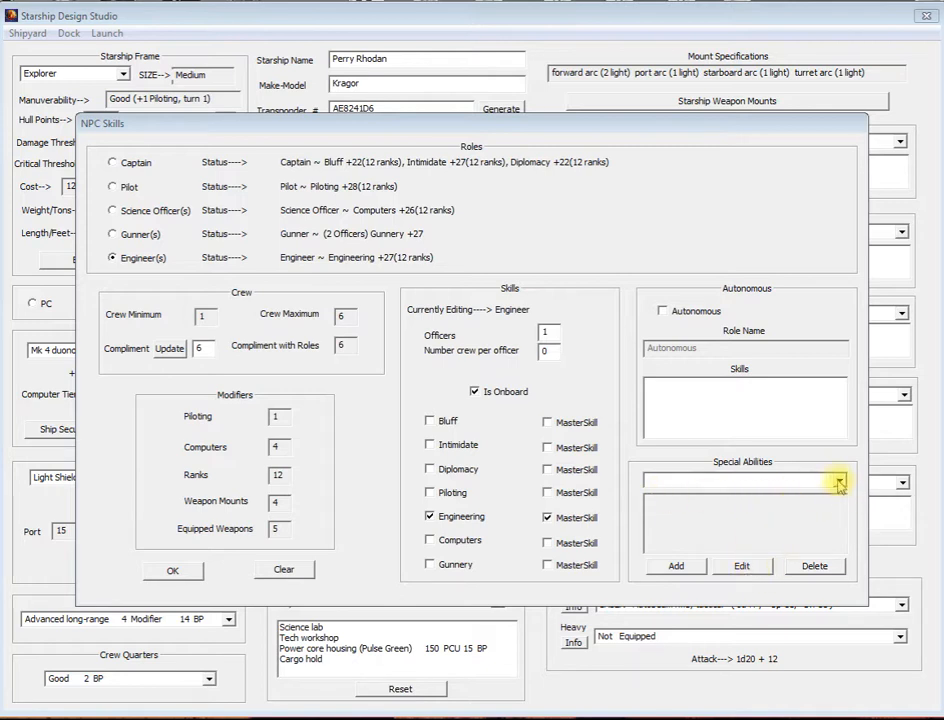
# Step: Add a special ability named "Ability one" with the description "Ability one description"
pyautogui.click(684, 566)
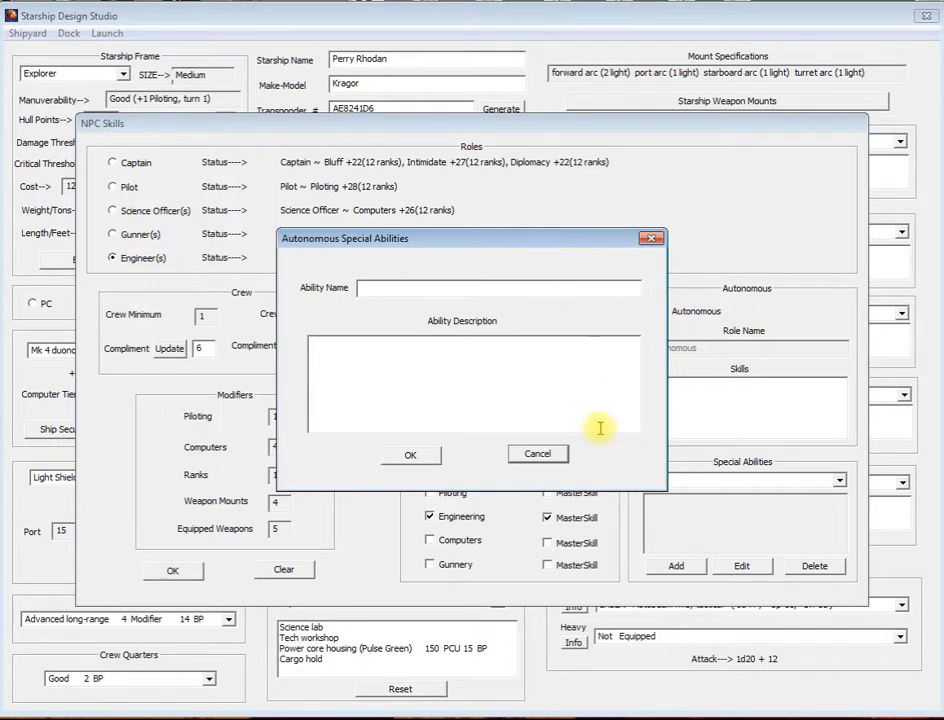
pyautogui.click(390, 288)
pyautogui.write('Ability one')
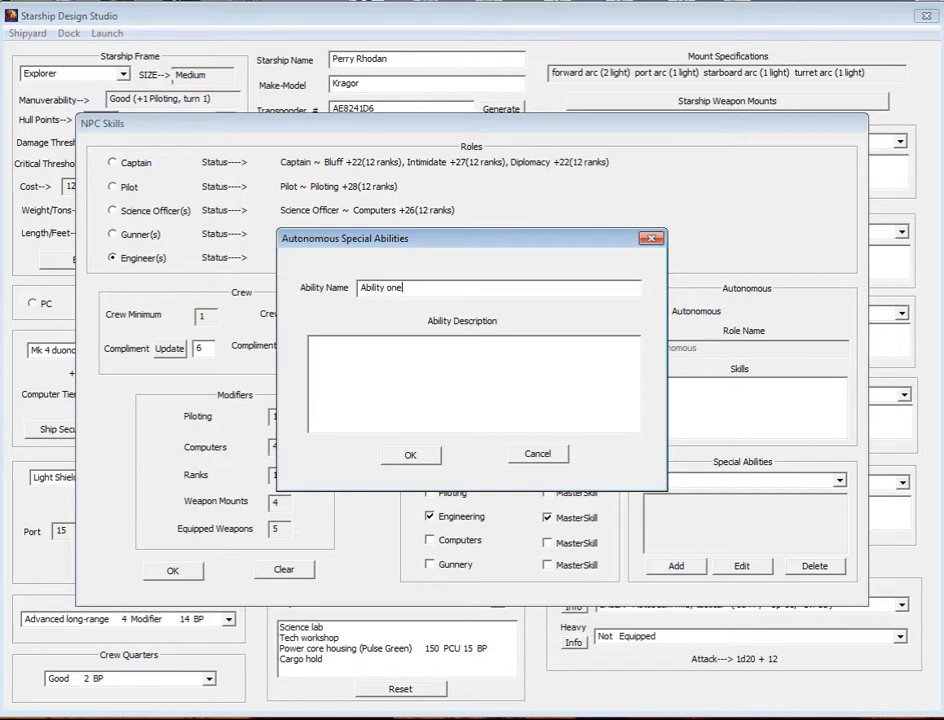
pyautogui.click(397, 356)
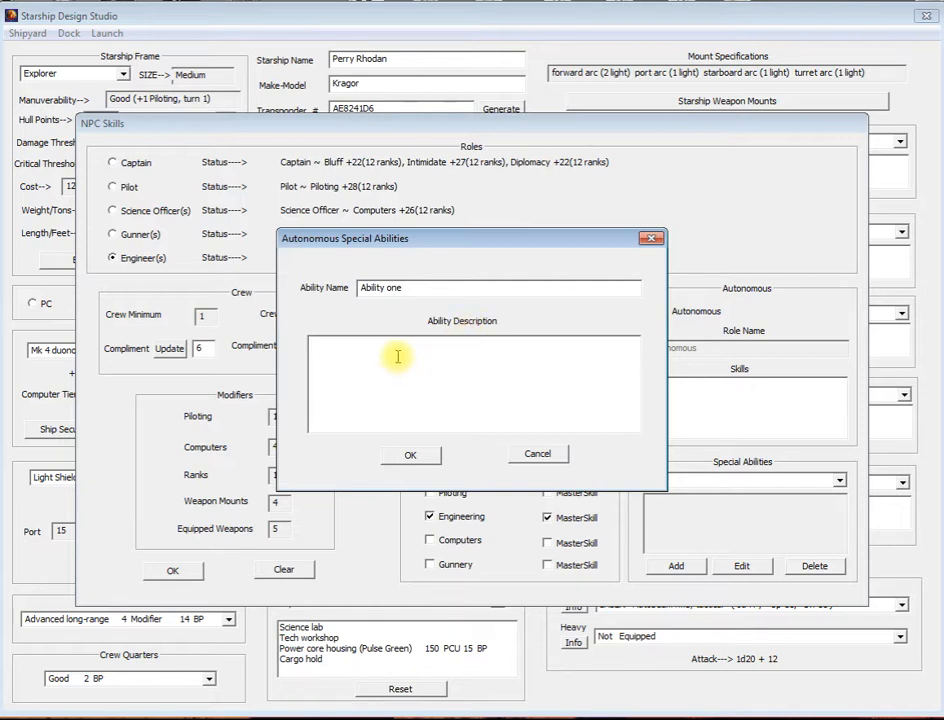
pyautogui.write('Ability one description')
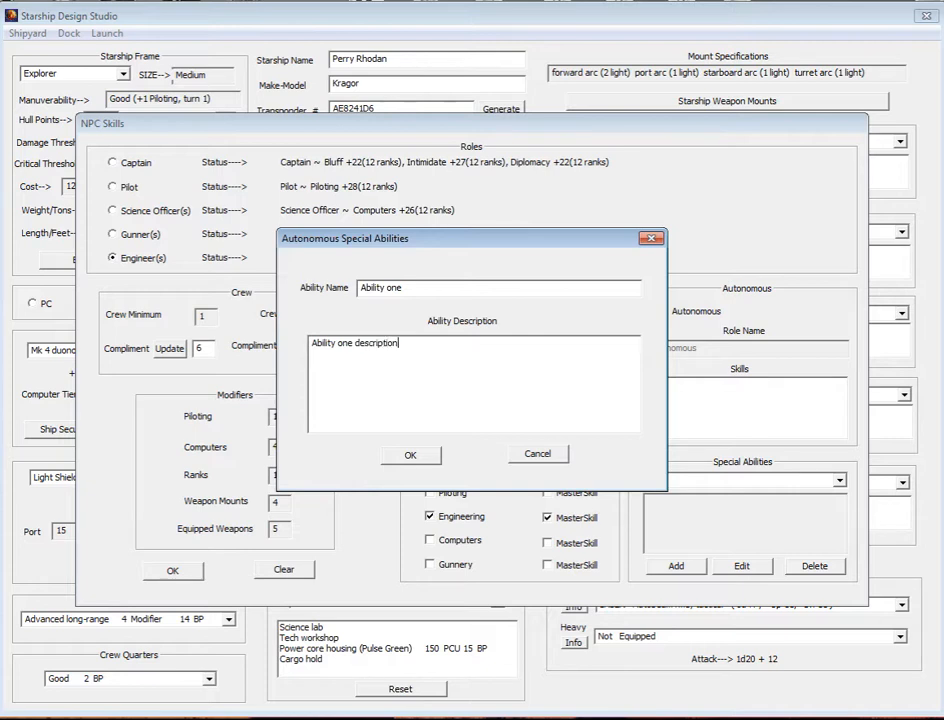
pyautogui.click(418, 457)
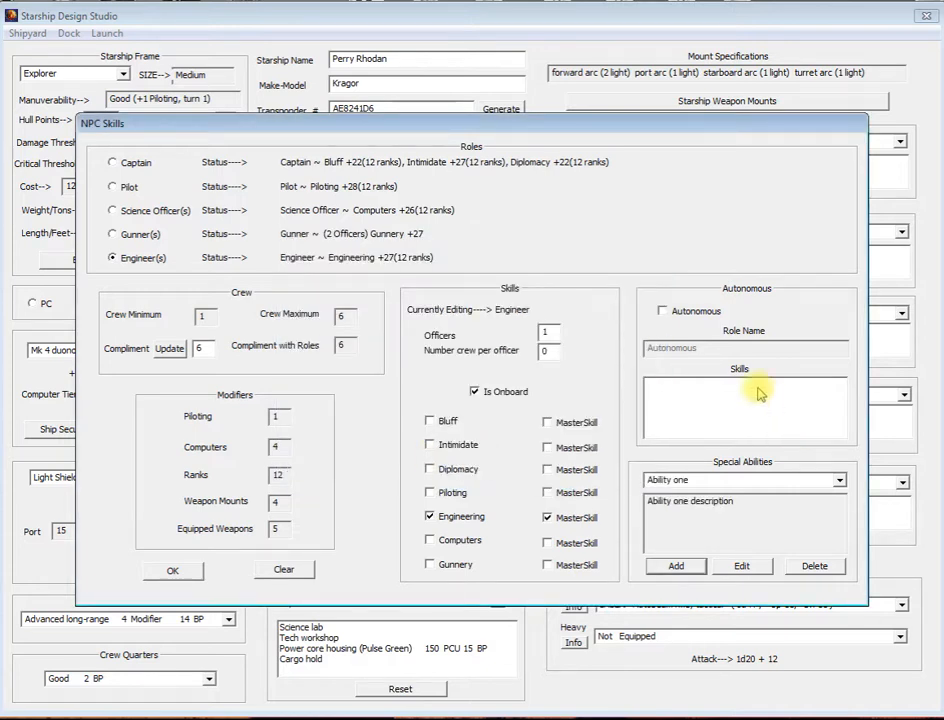
pyautogui.click(797, 480)
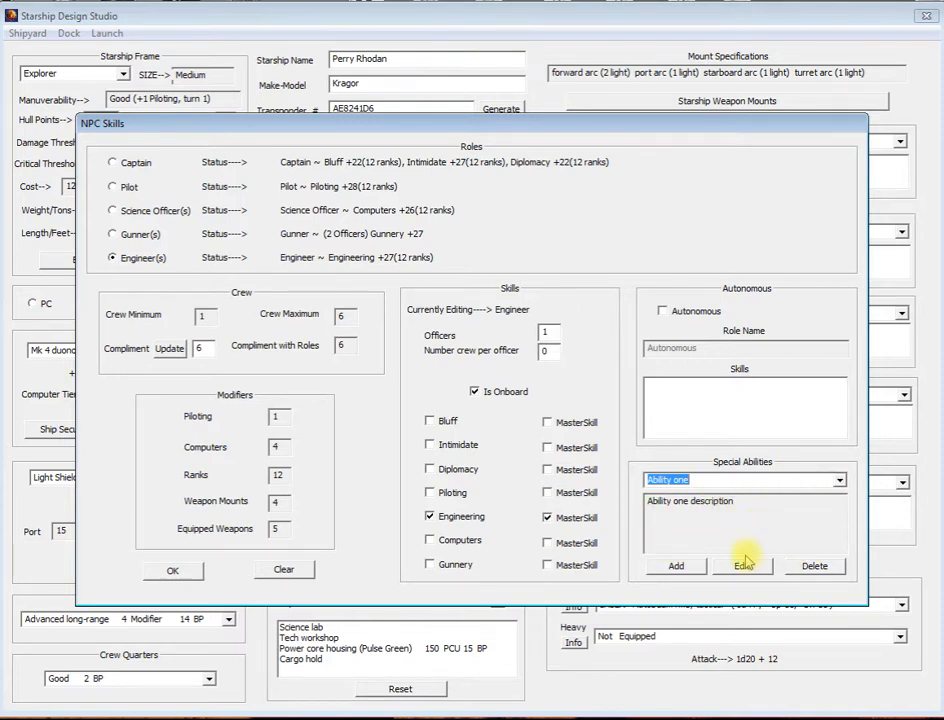
# Step: Add a second special ability named "Ability two" with the description "Ability two description"
pyautogui.click(690, 566)
pyautogui.click(479, 288)
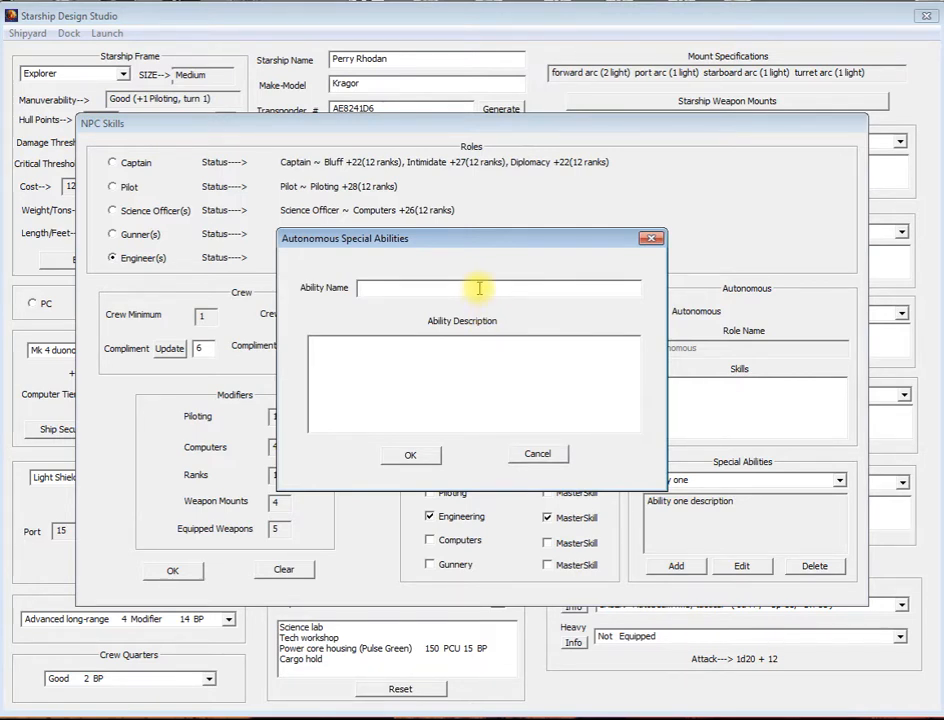
pyautogui.write('Ability two')
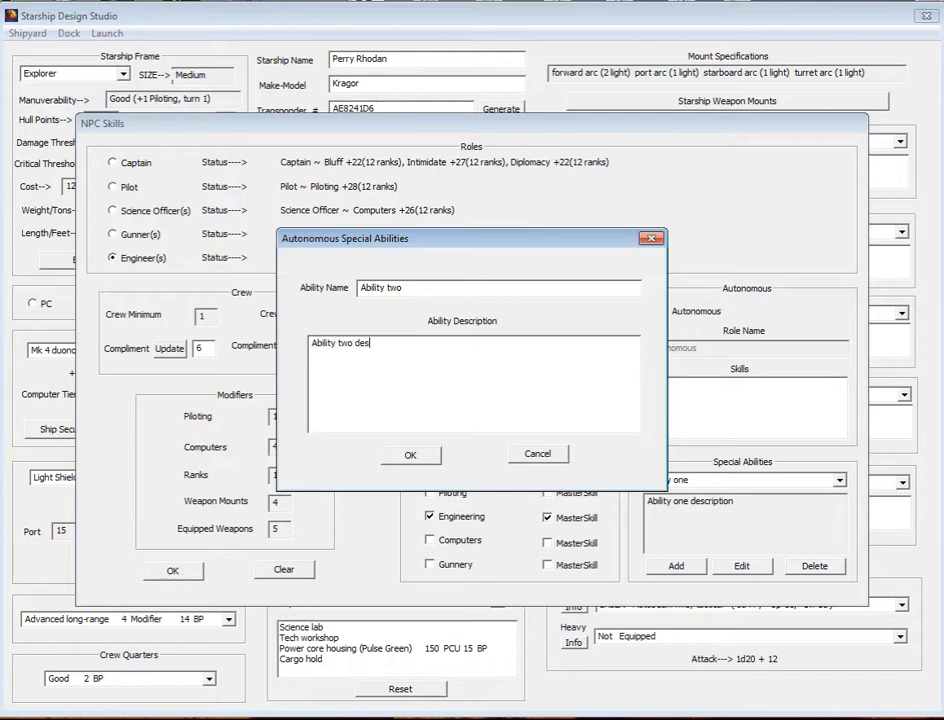
pyautogui.write('n')
pyautogui.click(410, 454)
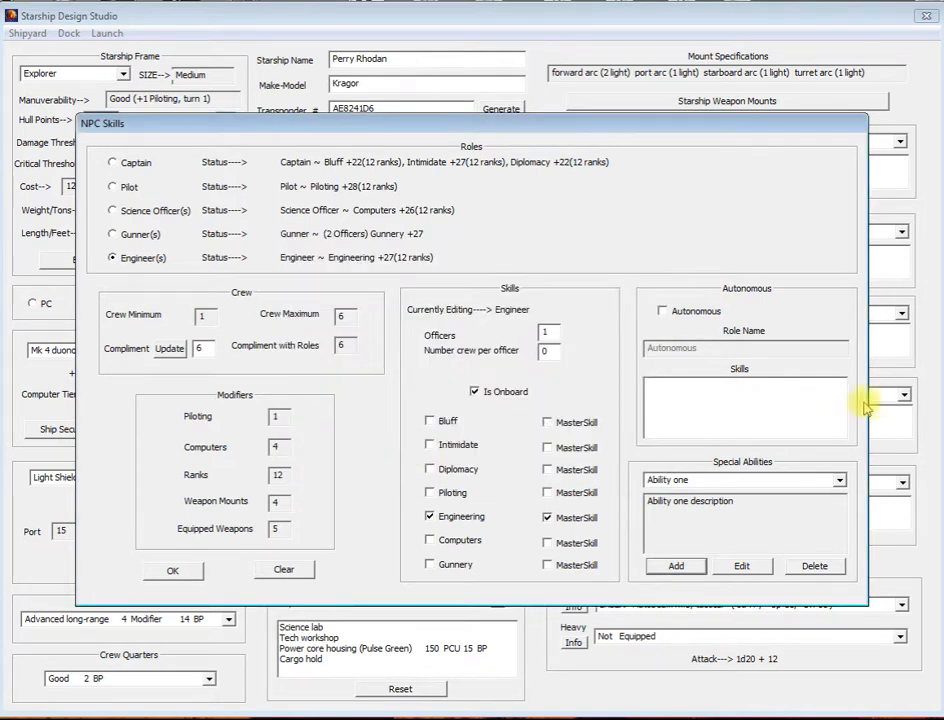
# Step: View the descriptions of the special abilities Ability one and Ability two in turn
pyautogui.click(839, 480)
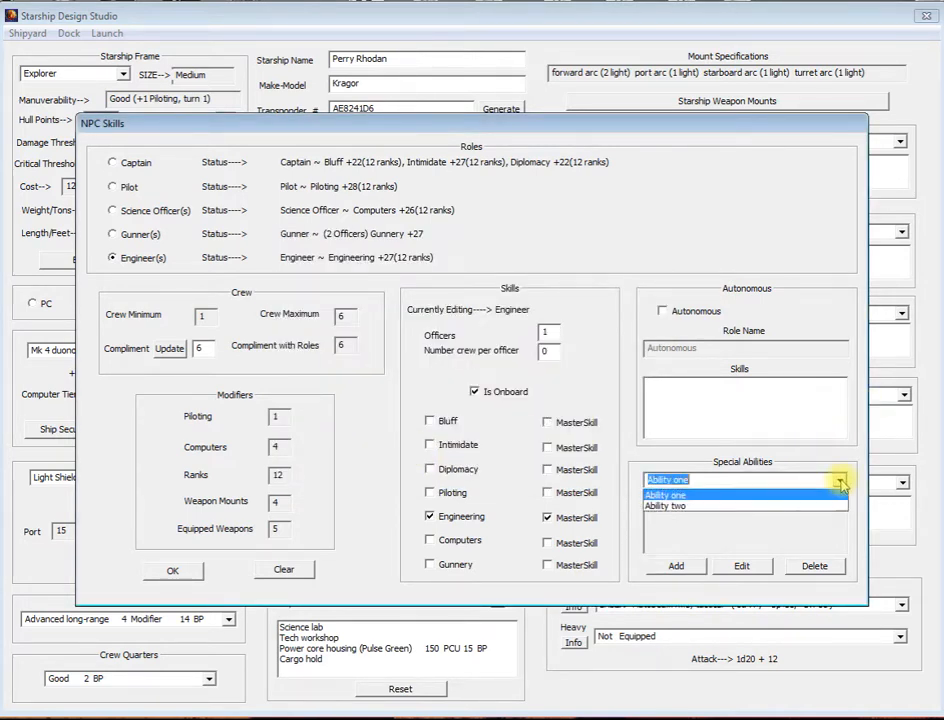
pyautogui.click(701, 495)
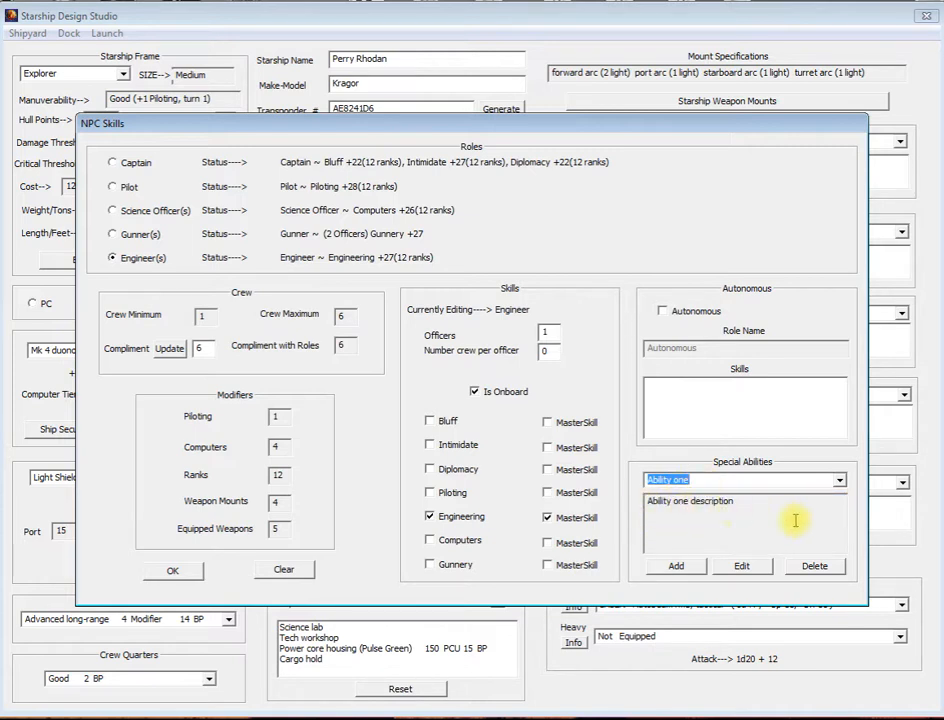
pyautogui.click(839, 480)
pyautogui.click(689, 507)
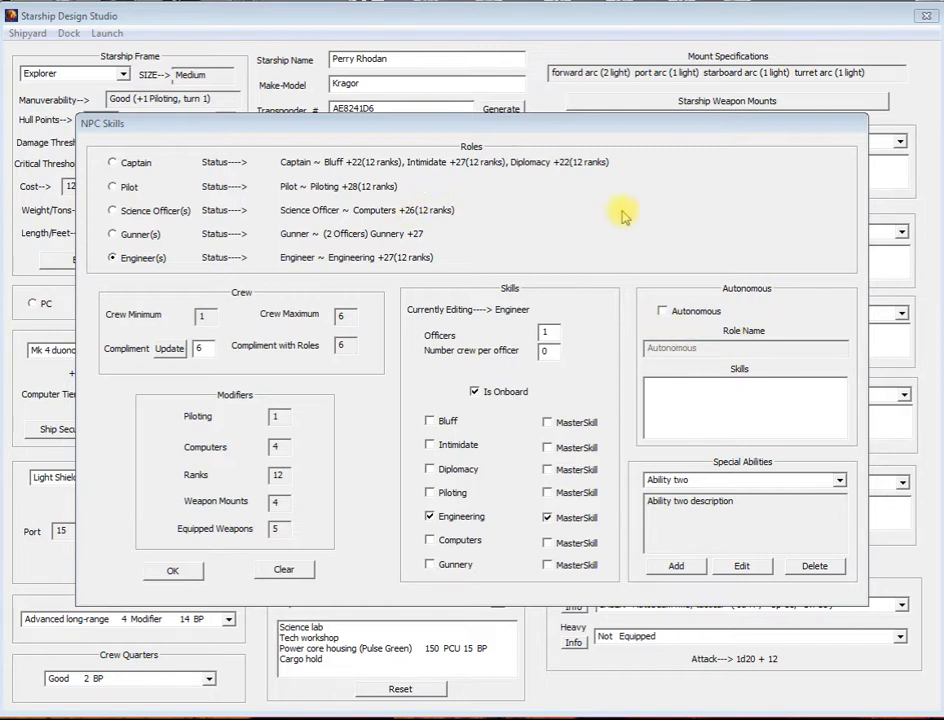
# Step: Make the ship autonomous and name the autonomous role "Computer Controlled"
pyautogui.click(662, 311)
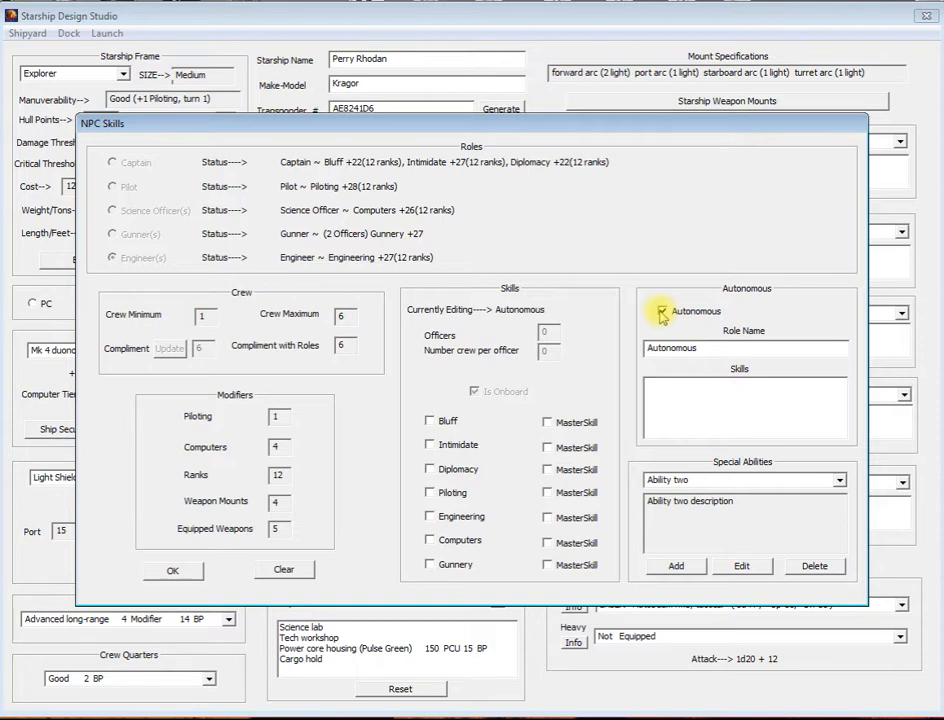
pyautogui.click(661, 312)
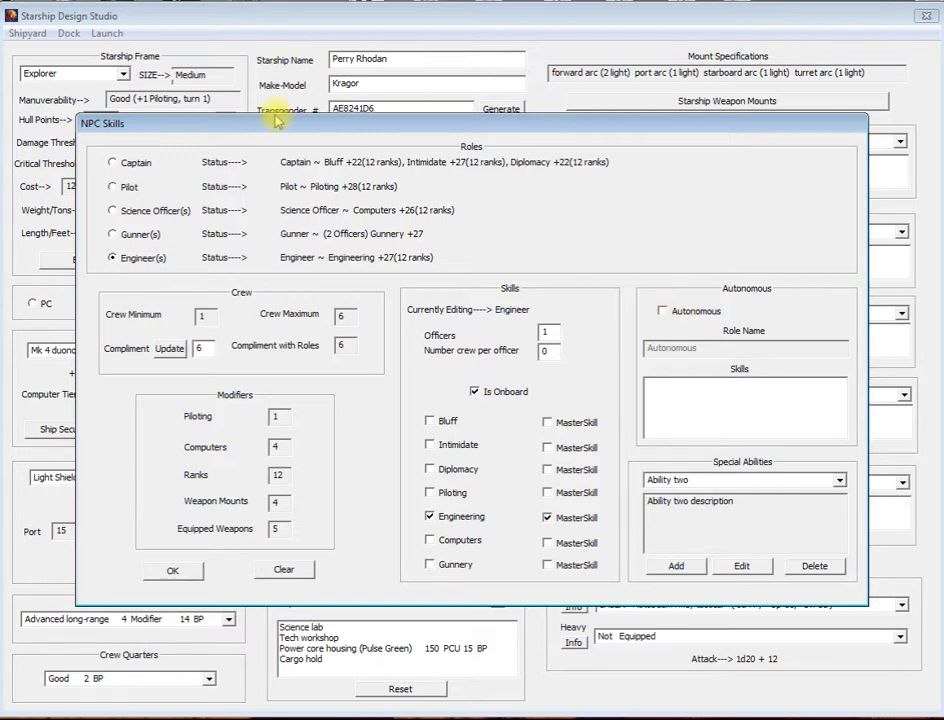
pyautogui.click(662, 311)
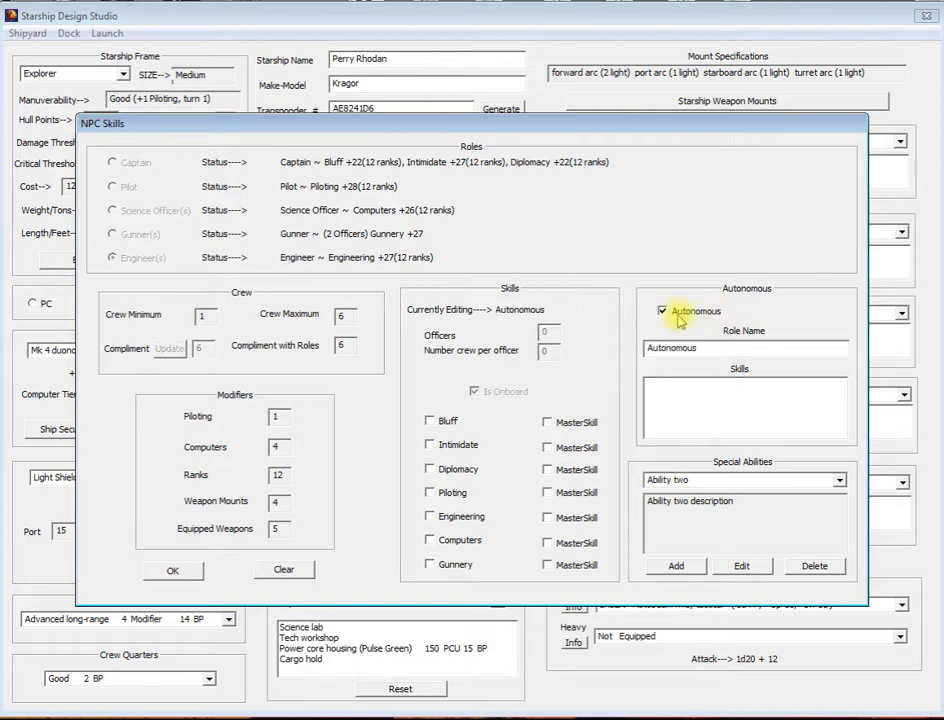
pyautogui.moveTo(714, 350); pyautogui.dragTo(640, 350)
pyautogui.click(745, 345)
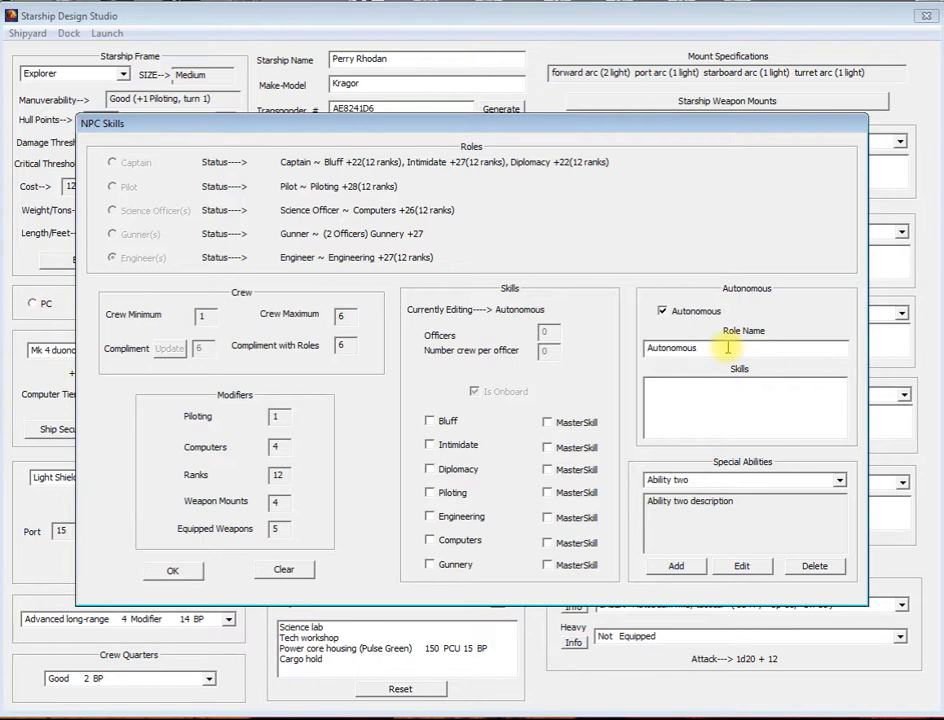
pyautogui.moveTo(728, 347); pyautogui.dragTo(620, 355)
pyautogui.write('Computer')
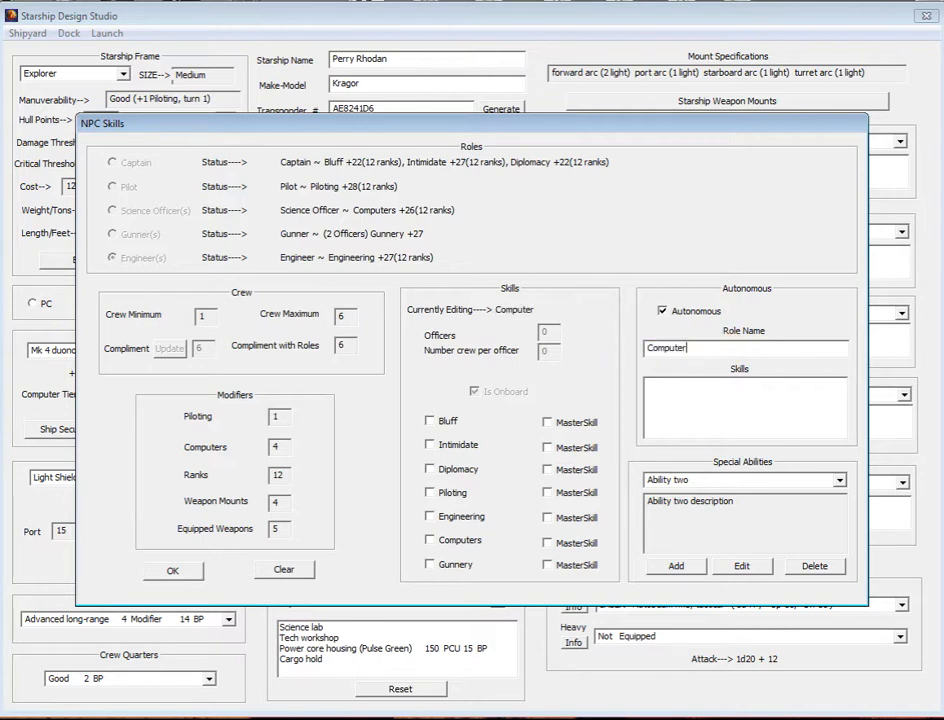
pyautogui.write(' Controlled')
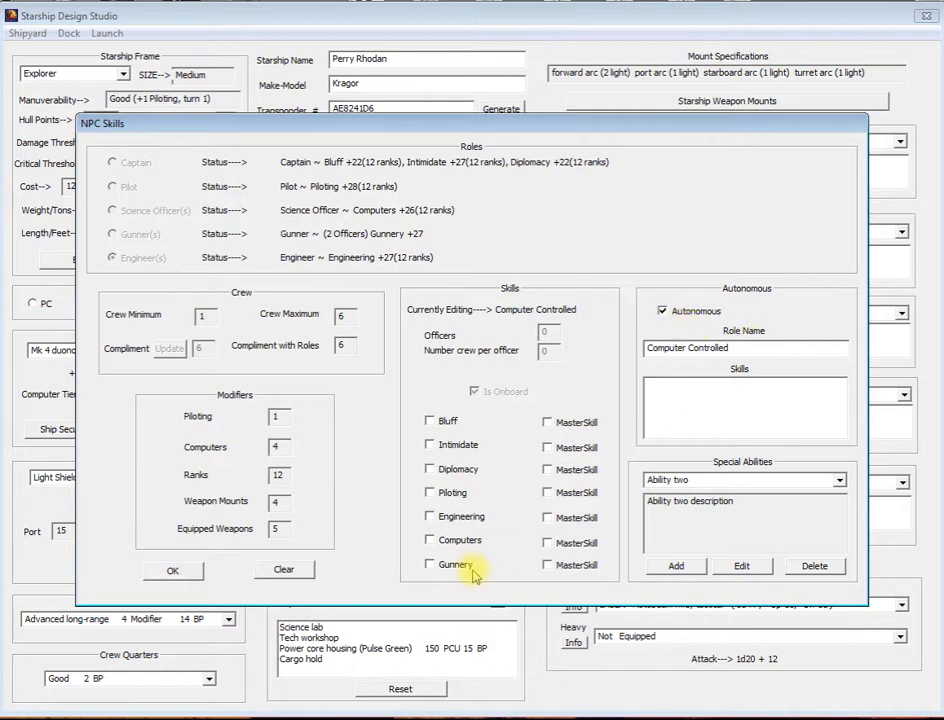
# Step: Give the Computer Controlled role Piloting, Engineering, Computers and Gunnery, with Piloting and Gunnery as master skills
pyautogui.click(430, 494)
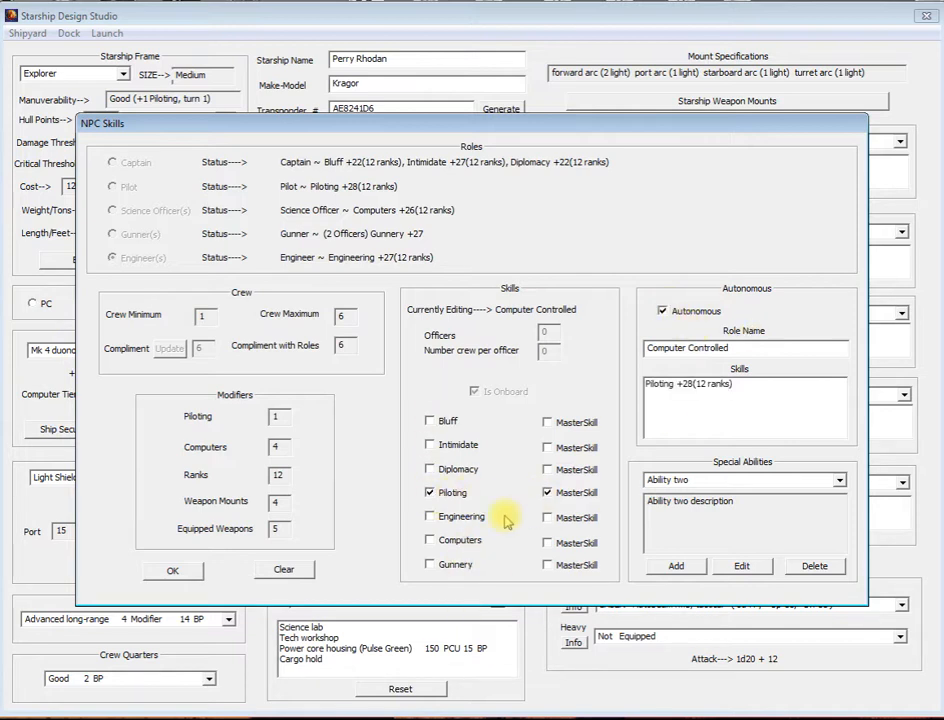
pyautogui.click(430, 517)
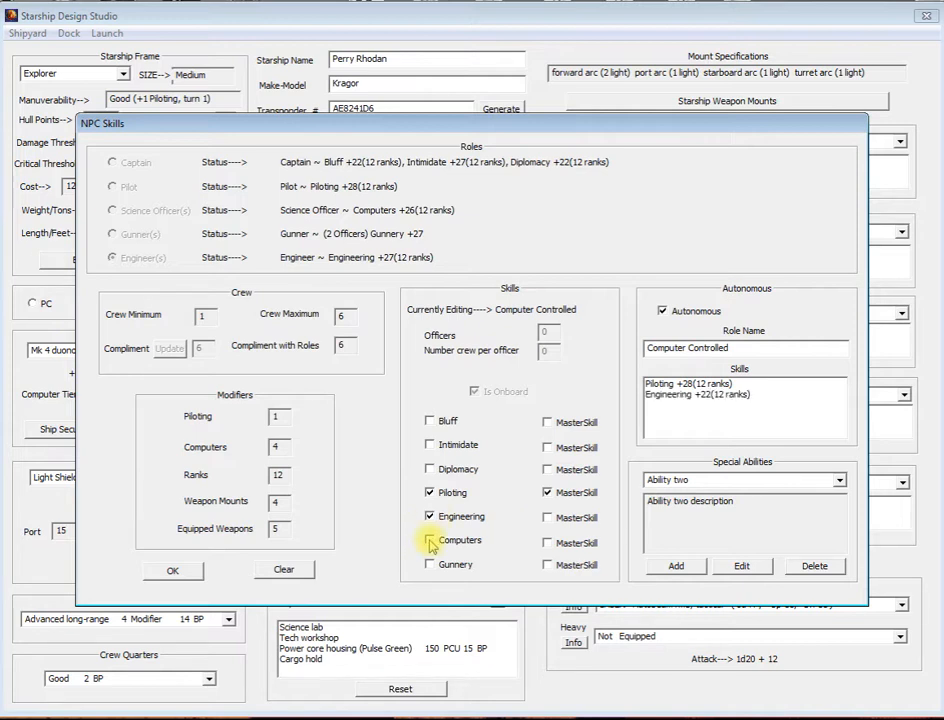
pyautogui.click(431, 541)
pyautogui.click(430, 565)
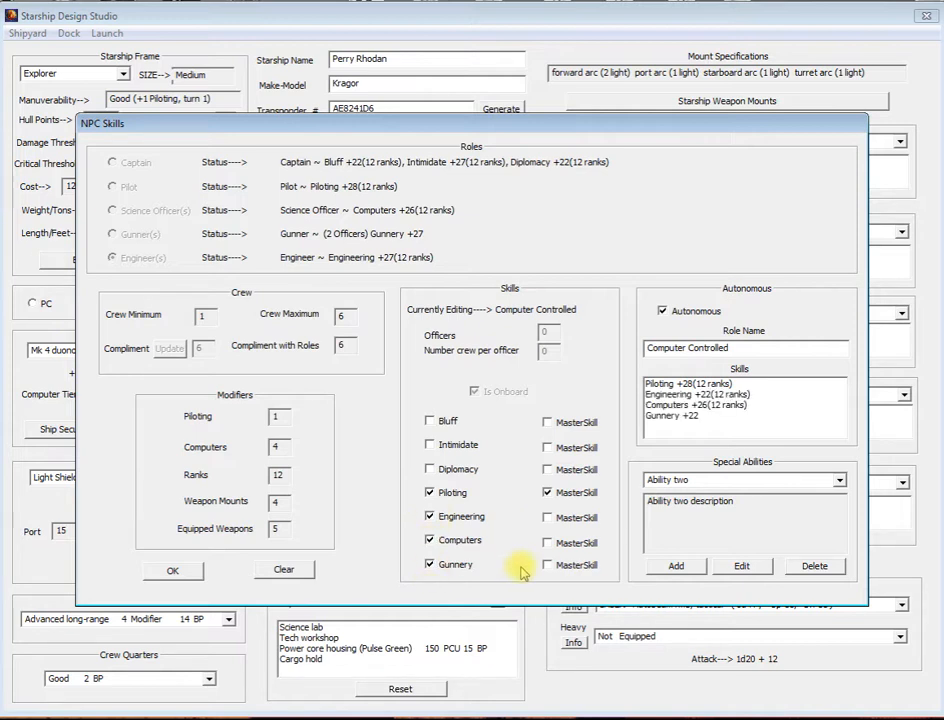
pyautogui.click(547, 566)
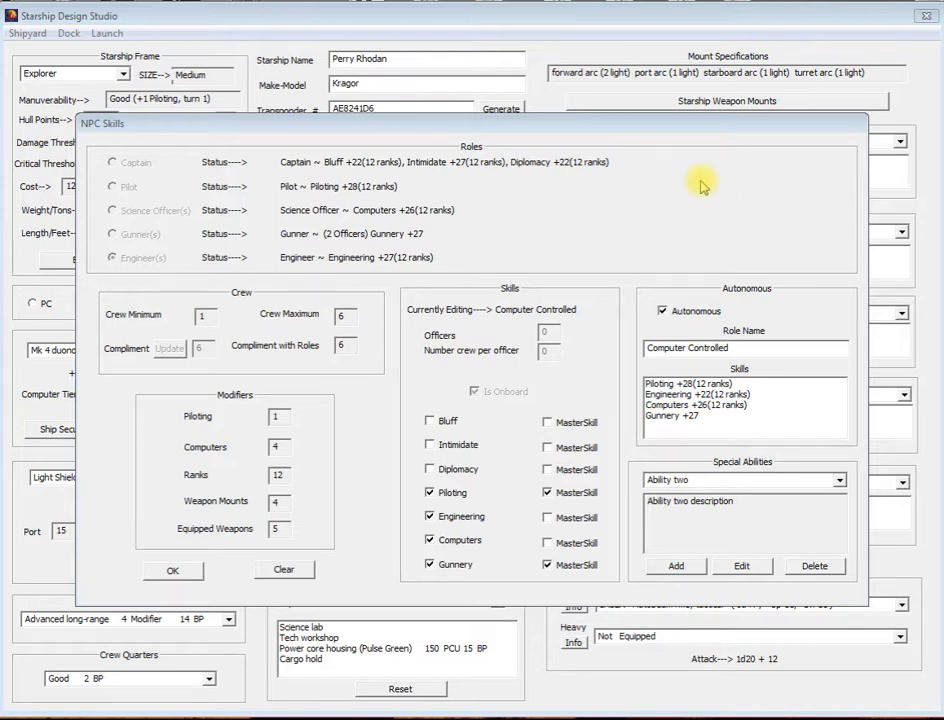
# Step: Turn off the ship's autonomous control and accept the NPC skills
pyautogui.click(662, 312)
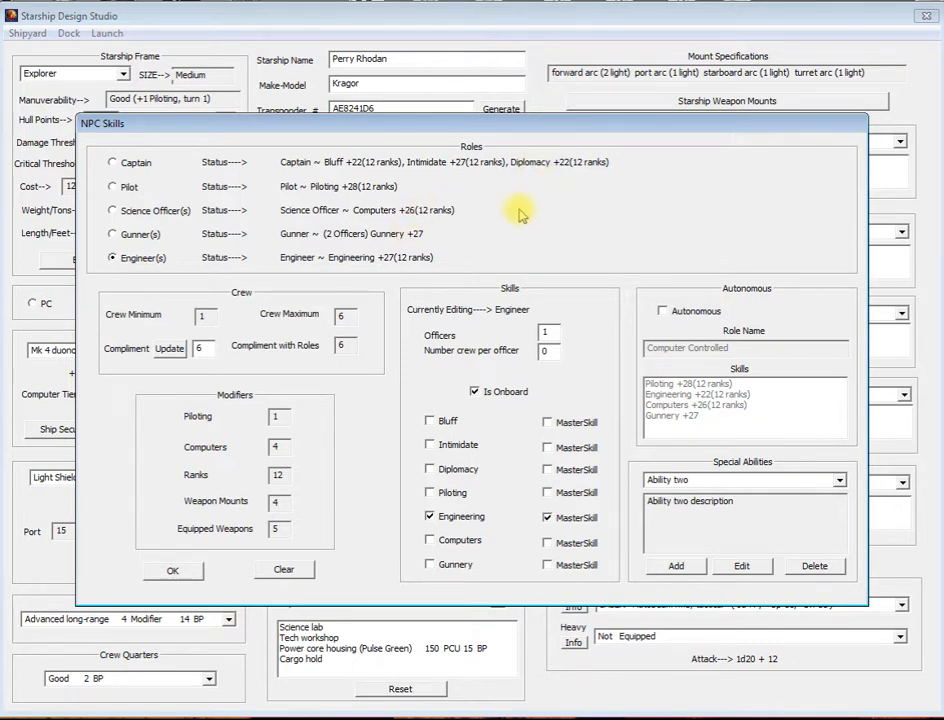
pyautogui.click(178, 572)
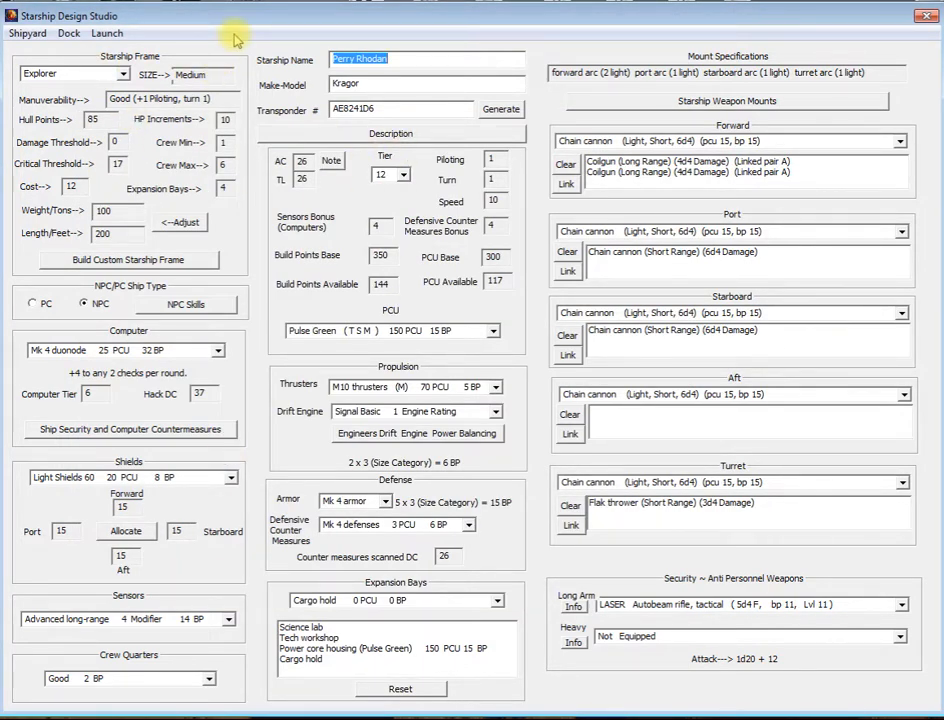
# Step: Save the starship as Perry Rhodan.sss in the Starships folder, replacing the existing file
pyautogui.click(99, 36)
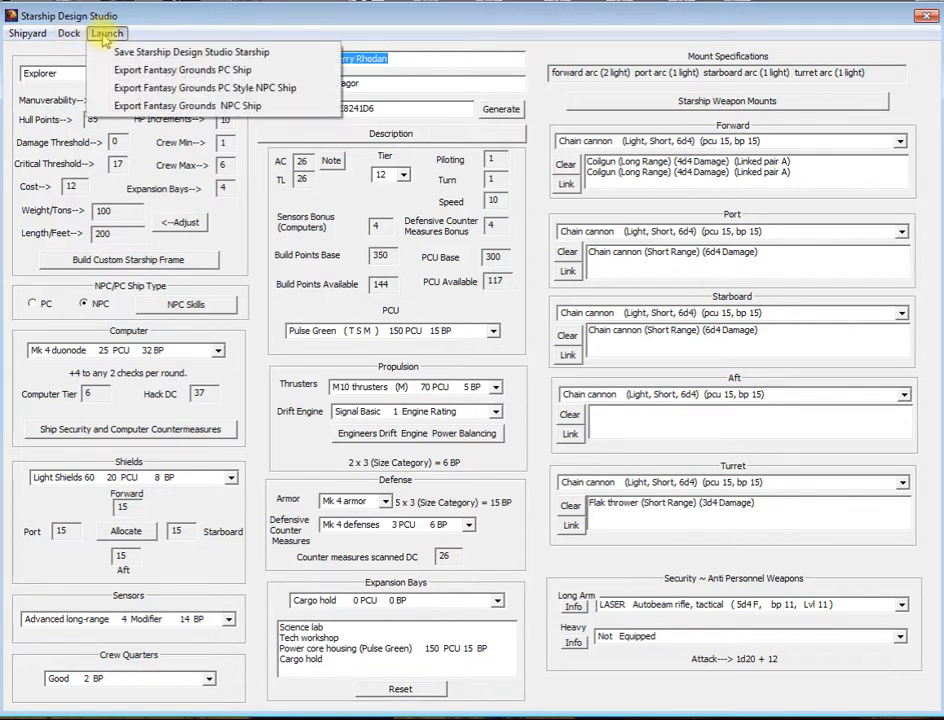
pyautogui.click(160, 51)
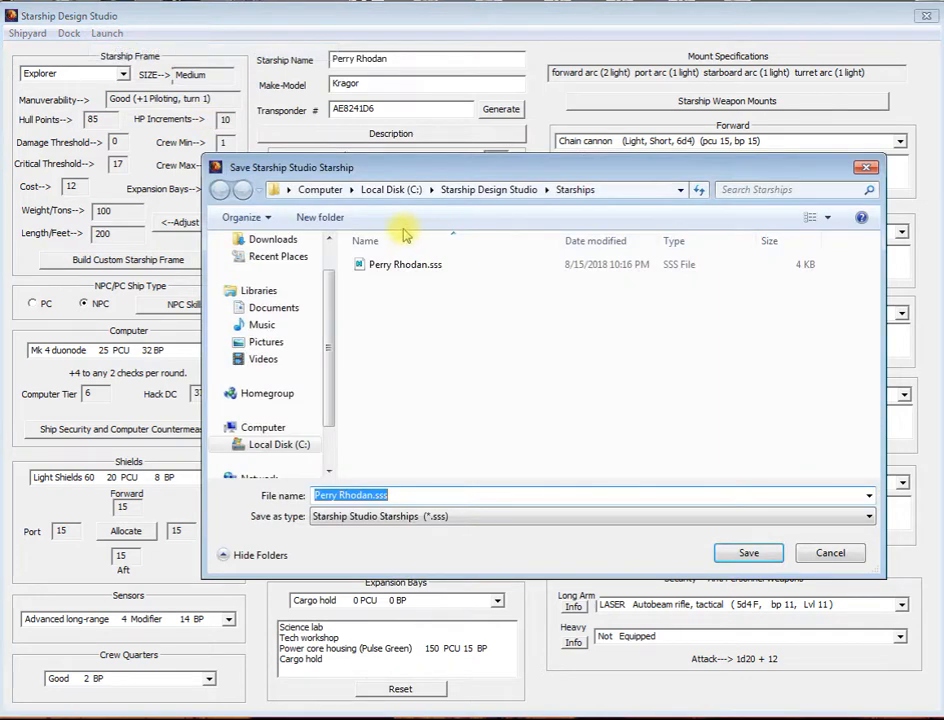
pyautogui.click(757, 554)
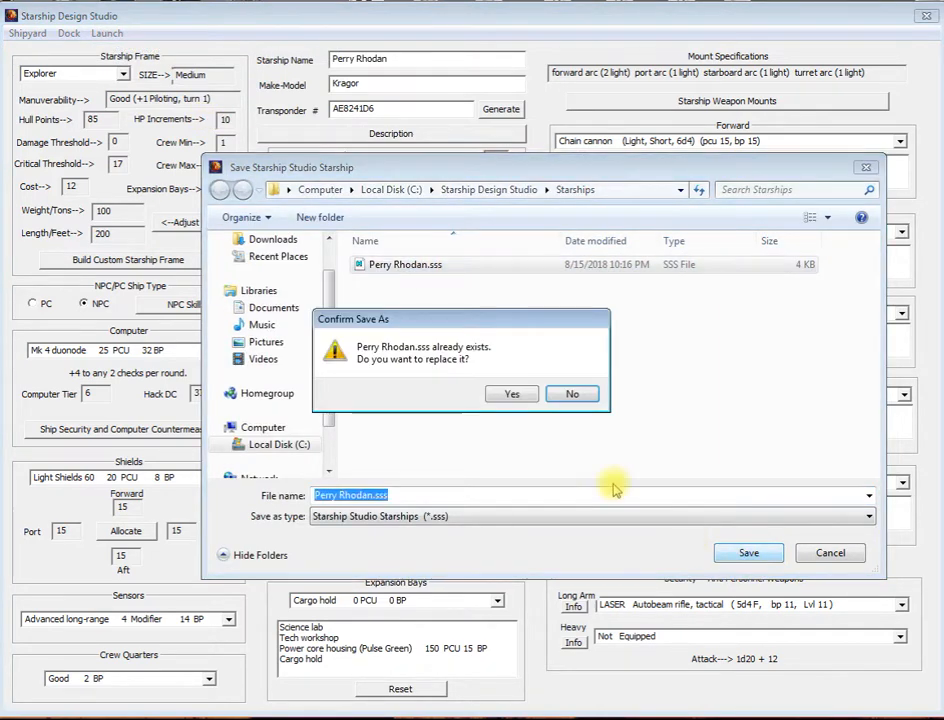
pyautogui.click(509, 395)
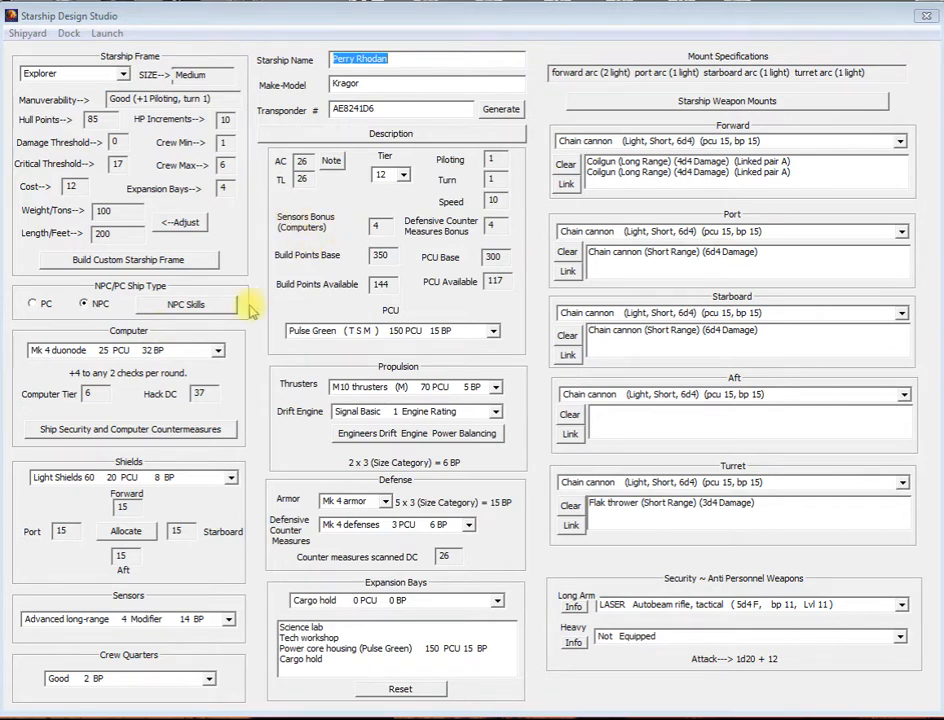
# Step: Review the stored NPC skills and compare the ship's stats as a PC ship and as an NPC ship
pyautogui.click(186, 306)
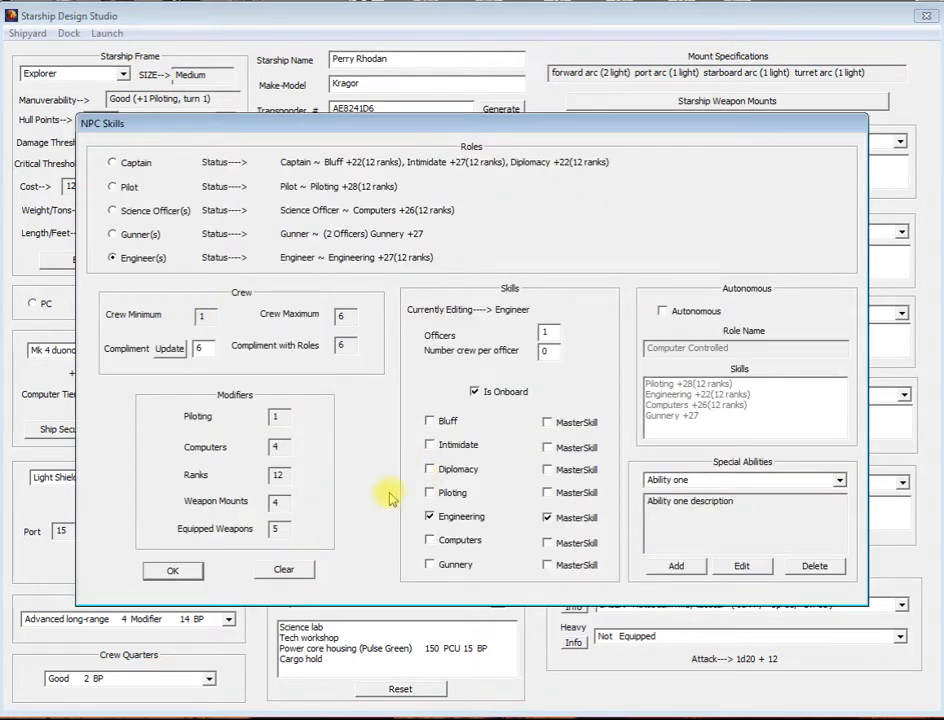
pyautogui.click(160, 570)
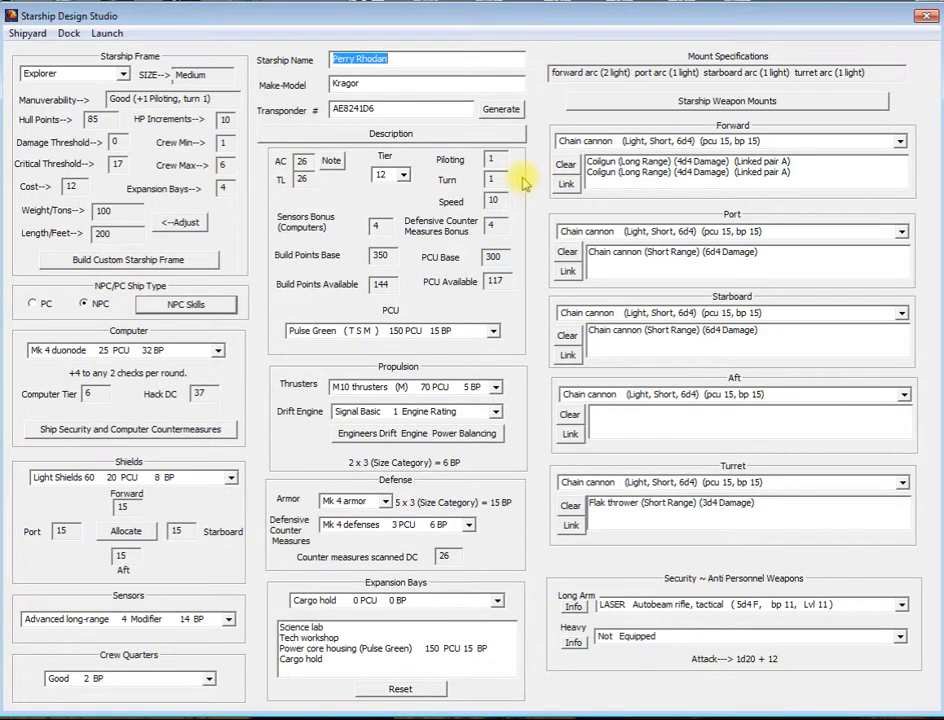
pyautogui.click(32, 305)
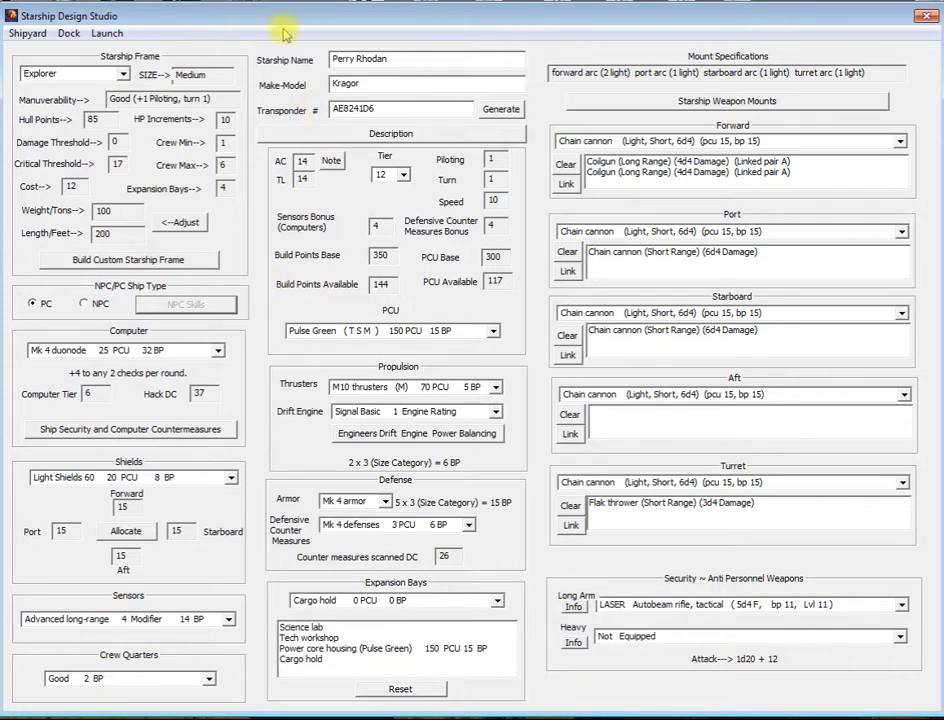
pyautogui.click(97, 304)
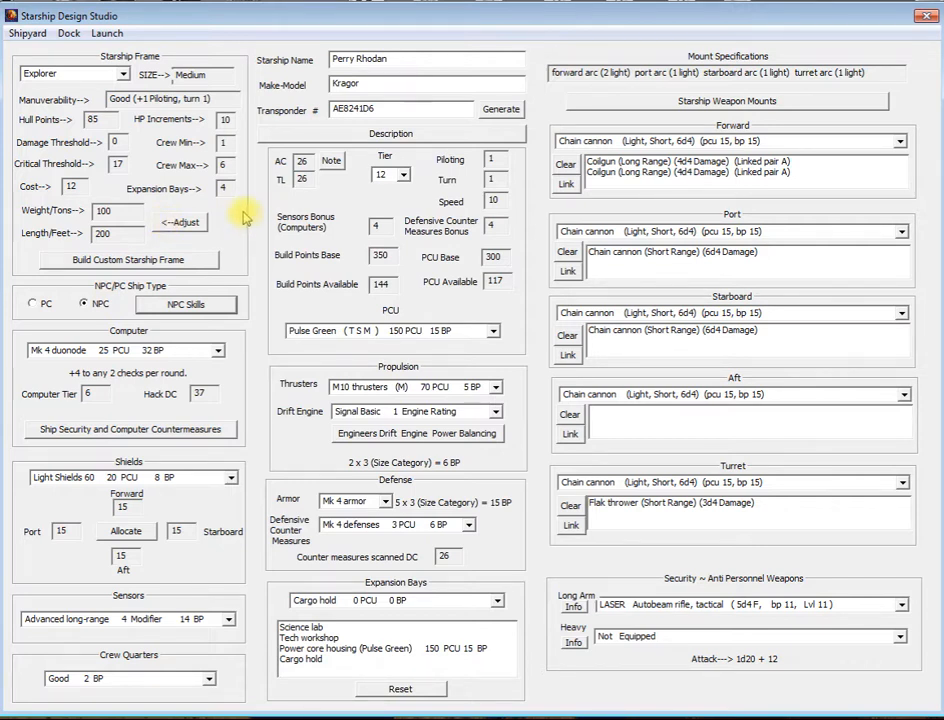
# Step: Export the starship as a Fantasy Grounds PC Style NPC Ship
pyautogui.click(106, 34)
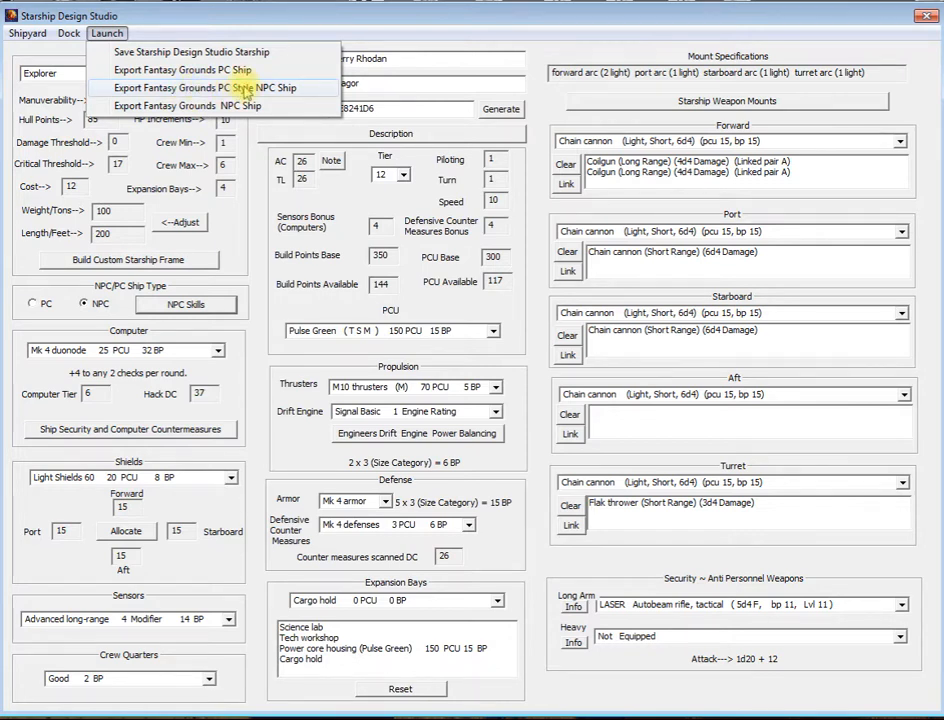
pyautogui.click(246, 90)
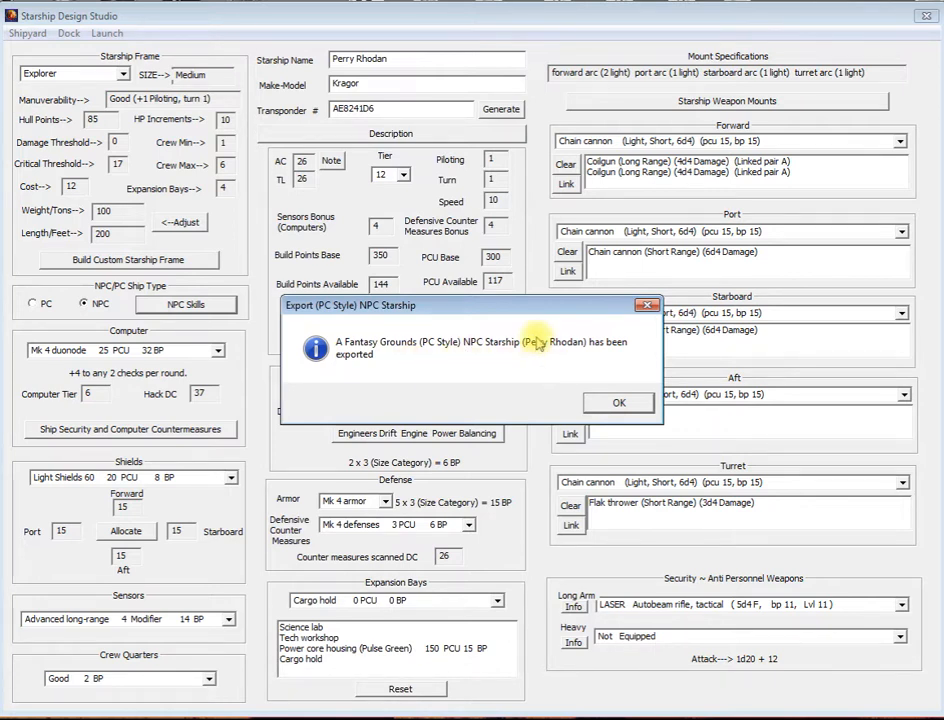
pyautogui.click(620, 404)
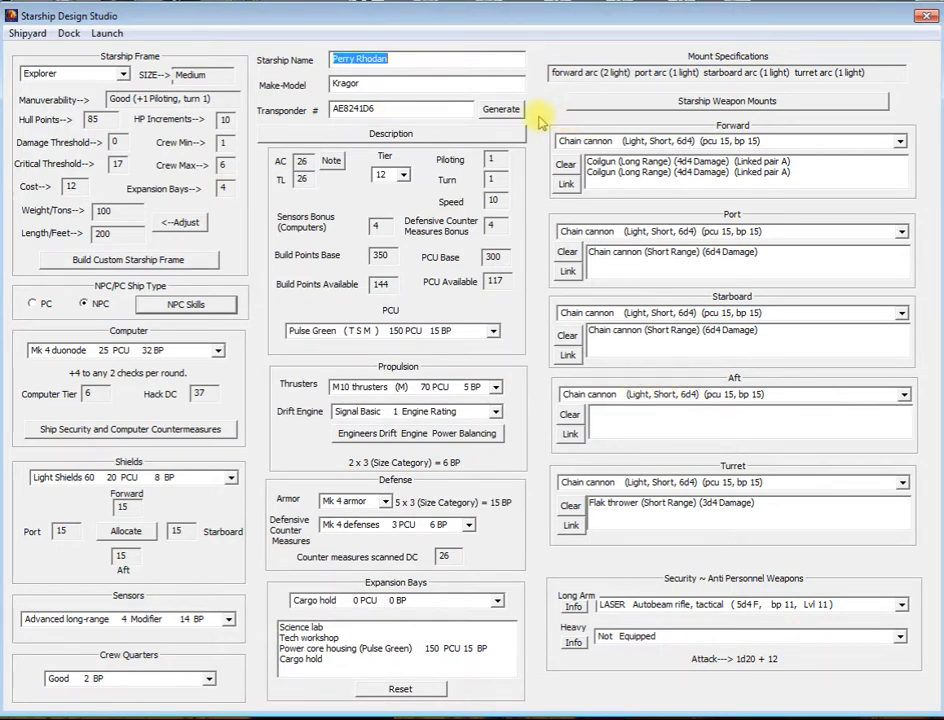
# Step: Switch to Fantasy Grounds and empty the chat window with the /clear command
pyautogui.hotkey('alt', 'Tab')
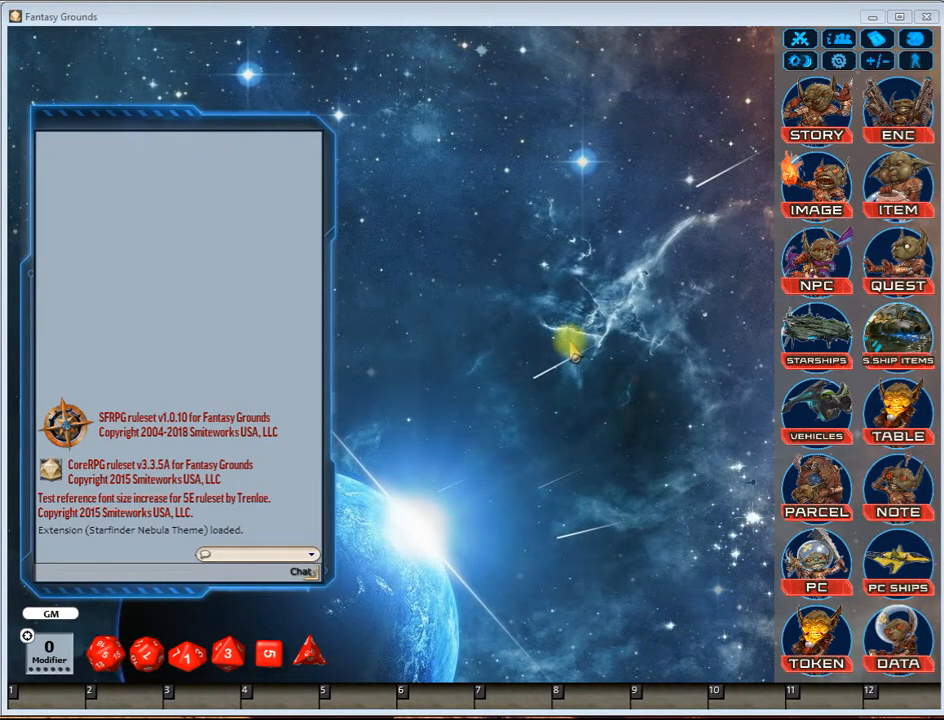
pyautogui.click(120, 568)
pyautogui.write('/clear')
pyautogui.press('Return')
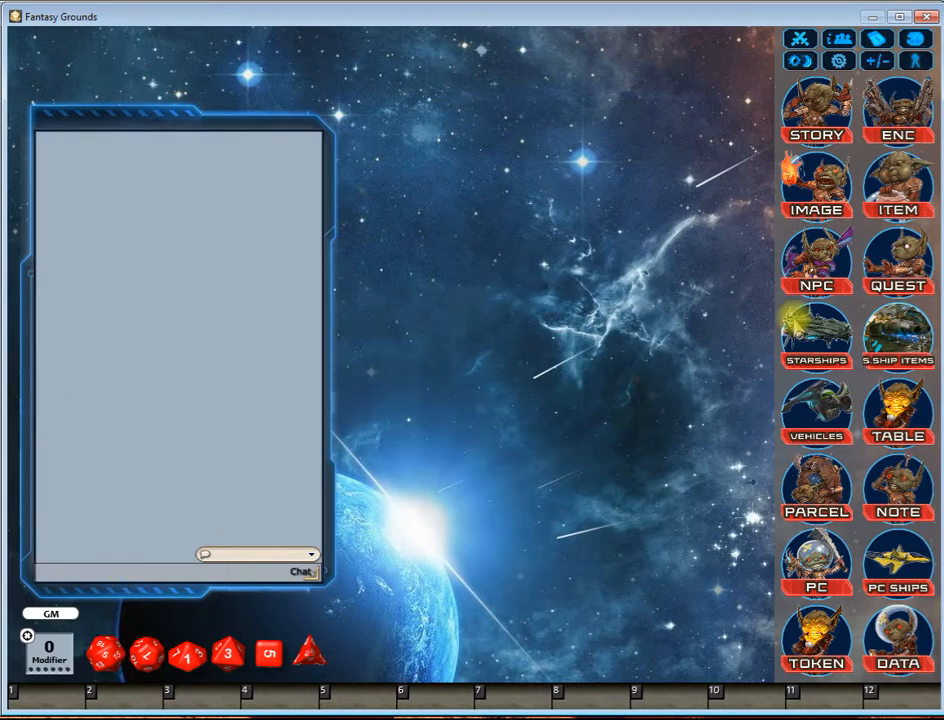
# Step: Load the data module "(Starship Design Studio) Perry Rhodan" into the campaign and close the library
pyautogui.click(886, 645)
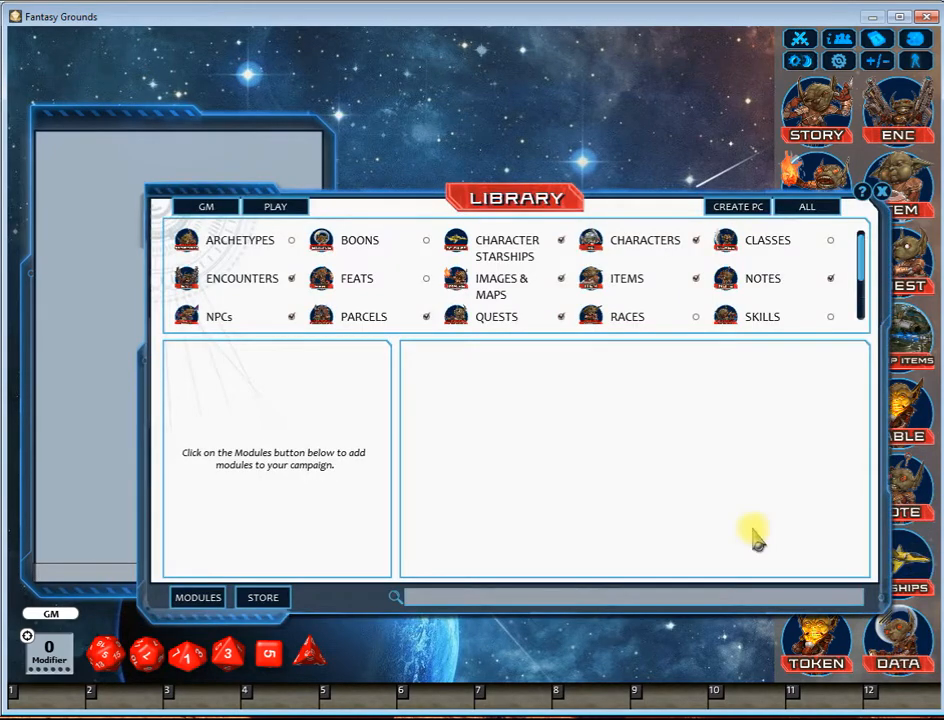
pyautogui.click(192, 598)
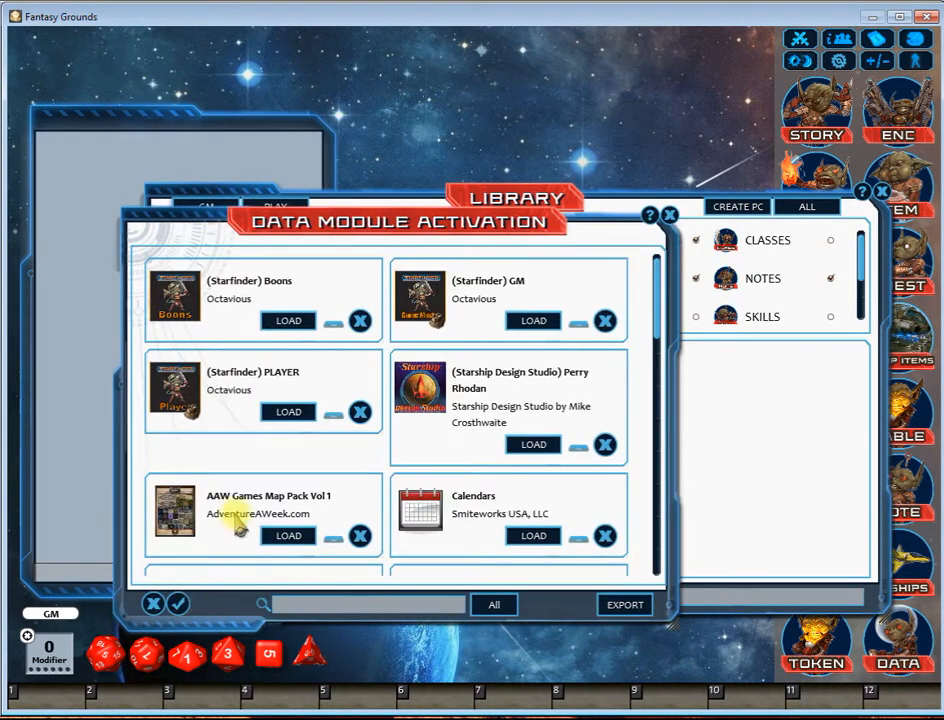
pyautogui.click(537, 448)
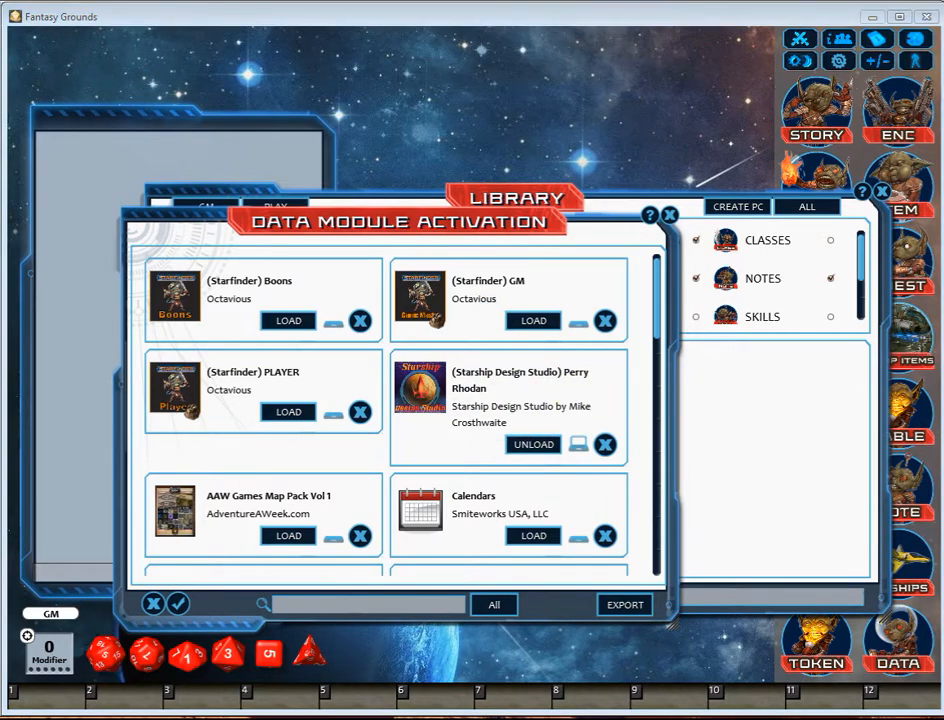
pyautogui.click(669, 214)
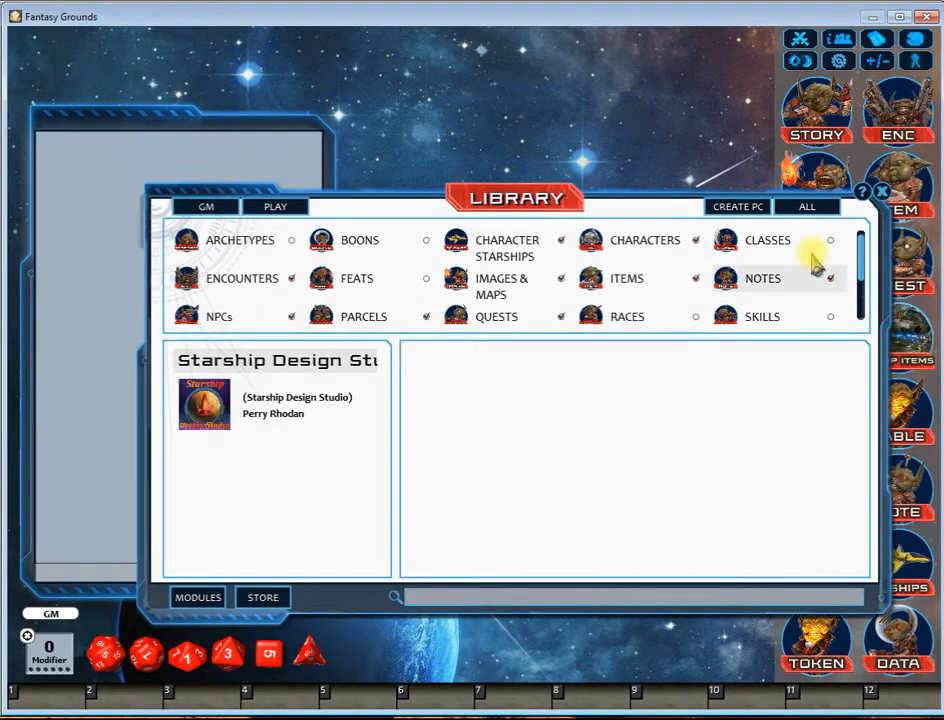
pyautogui.click(881, 190)
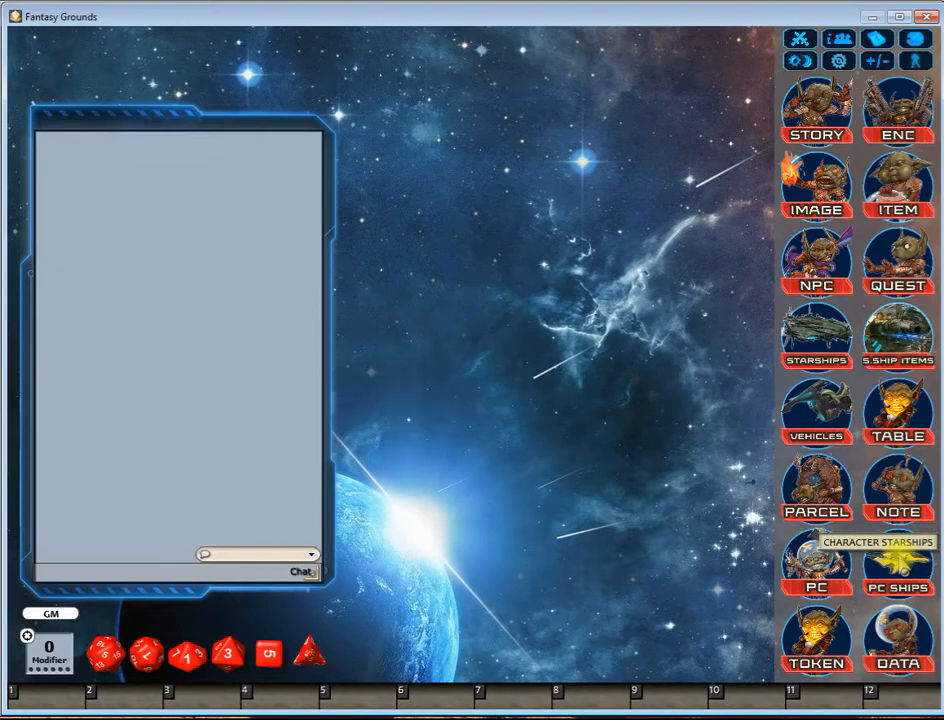
# Step: Open the Perry Rhodan sheet from the character starships and move it slightly higher on the desktop
pyautogui.click(897, 563)
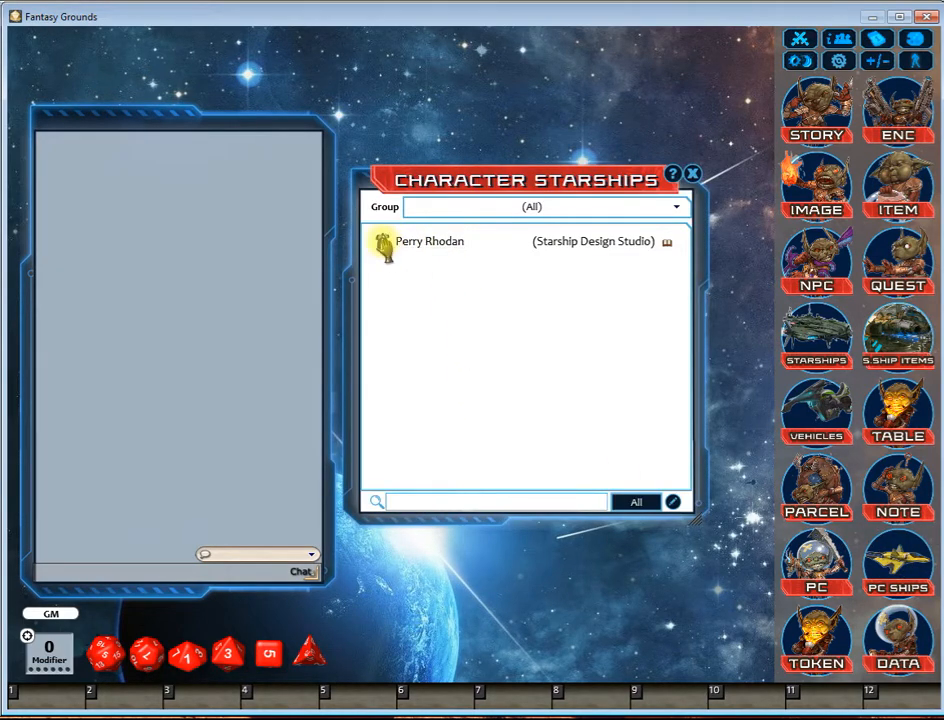
pyautogui.click(384, 245)
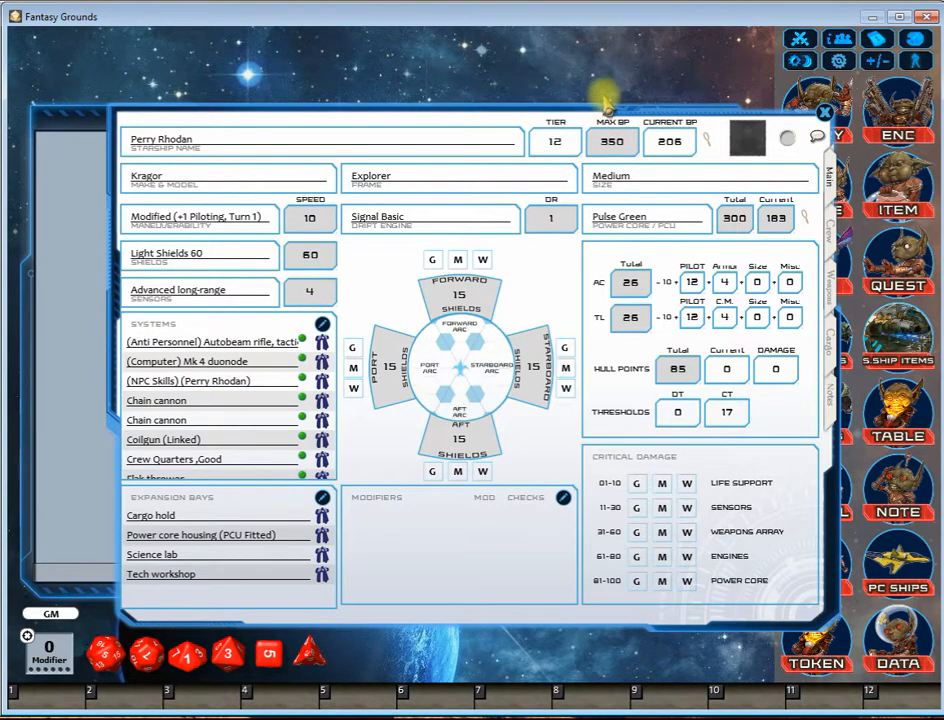
pyautogui.moveTo(605, 100); pyautogui.dragTo(598, 79)
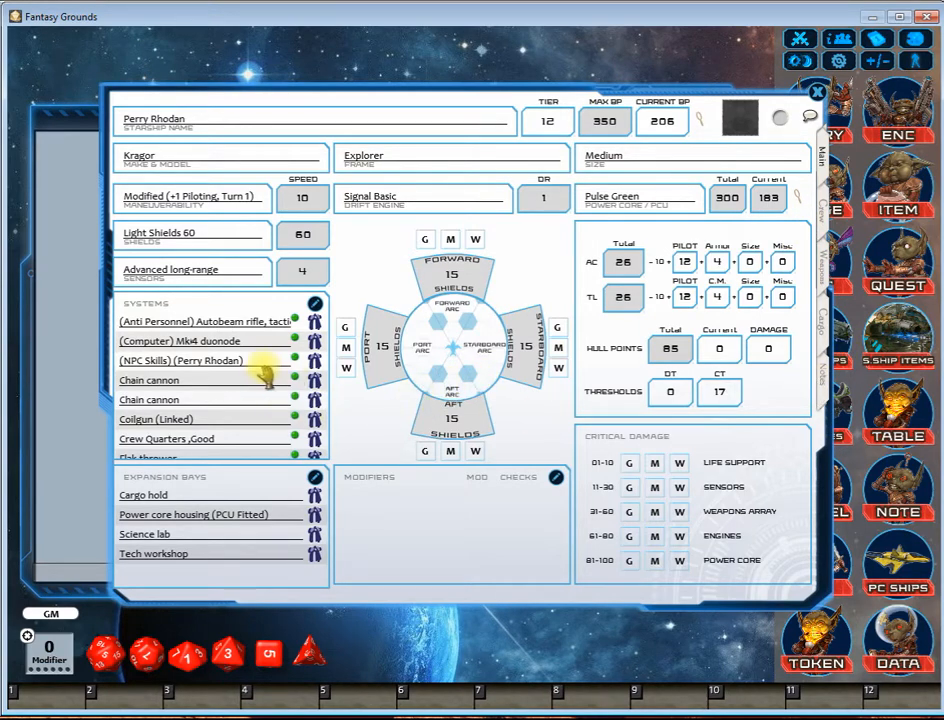
# Step: View the details of the Mk 4 defenses countermeasures item in the ship's systems
pyautogui.scroll(-5, 265, 373)
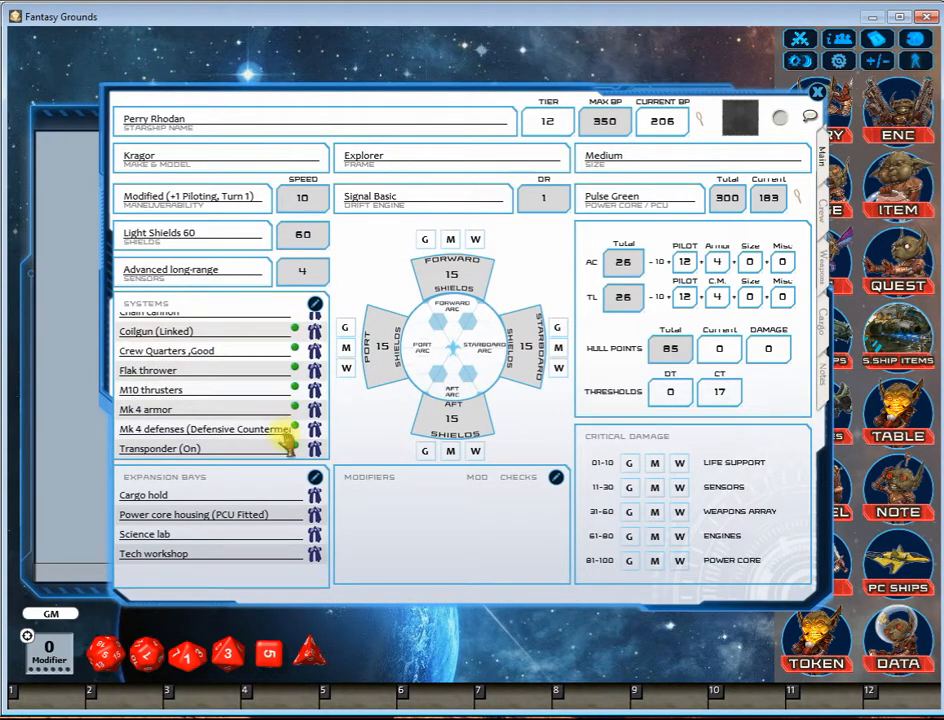
pyautogui.click(314, 430)
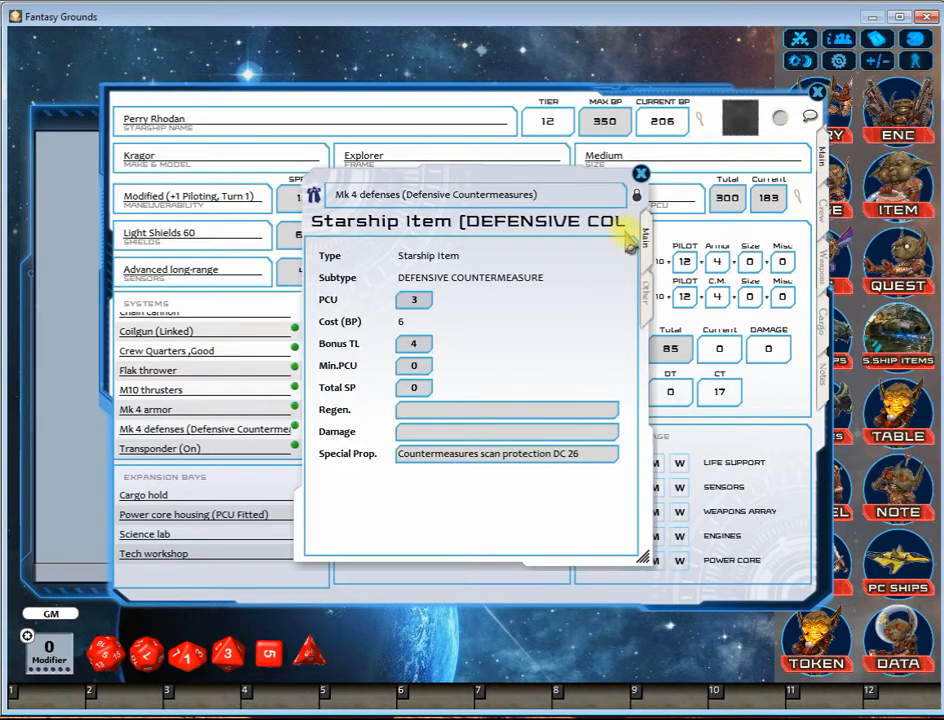
pyautogui.click(640, 174)
# Step: Read through the details of the Mk 4 duonode computer in the ship's systems
pyautogui.scroll(5, 263, 400)
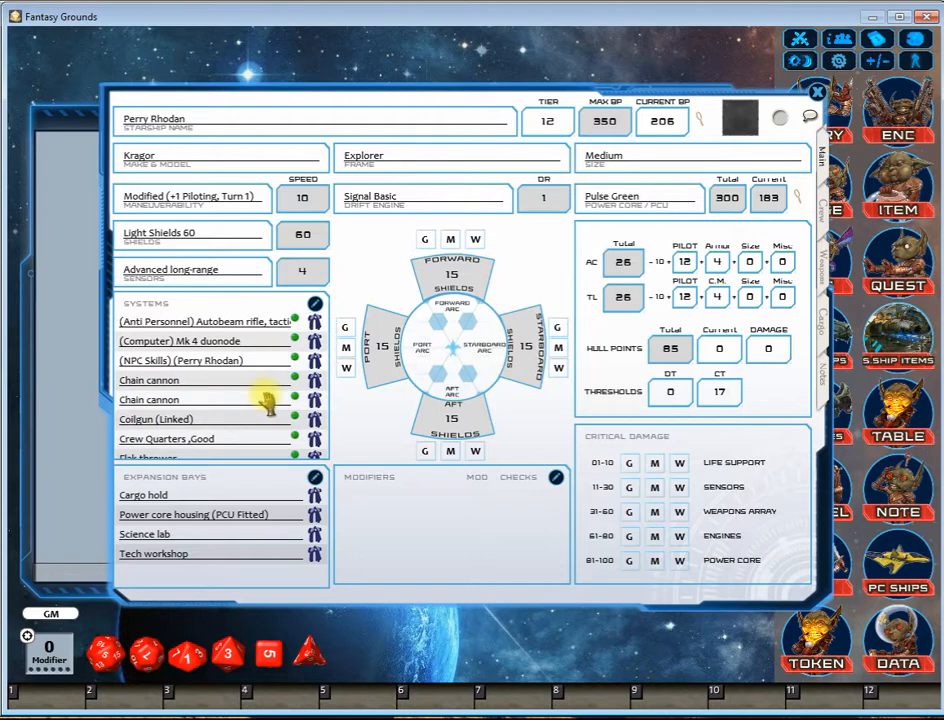
pyautogui.click(314, 341)
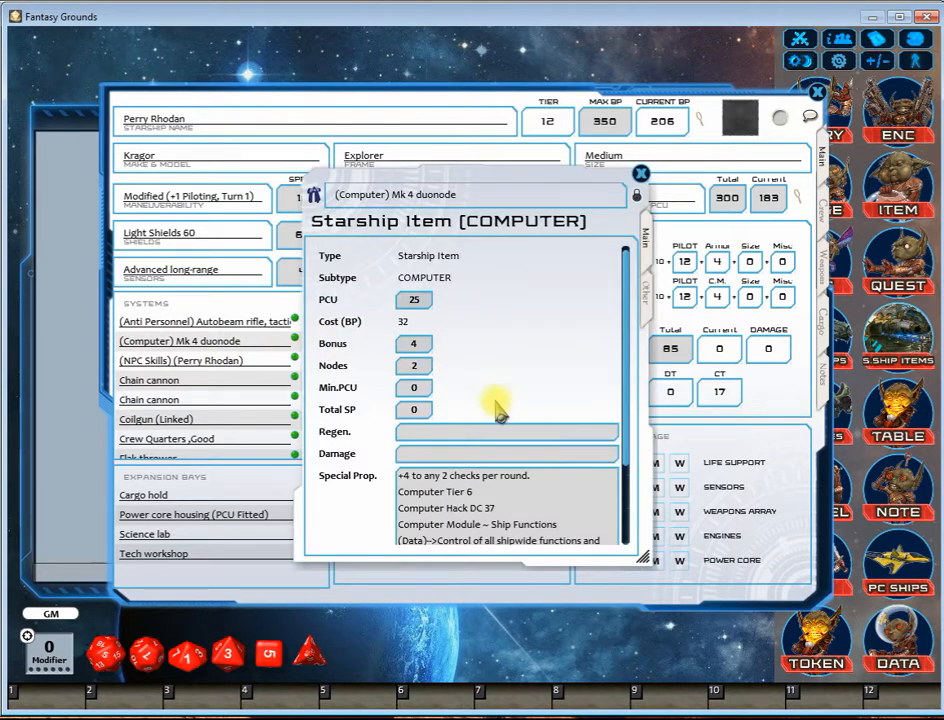
pyautogui.scroll(-2, 505, 440)
pyautogui.scroll(3, 510, 470)
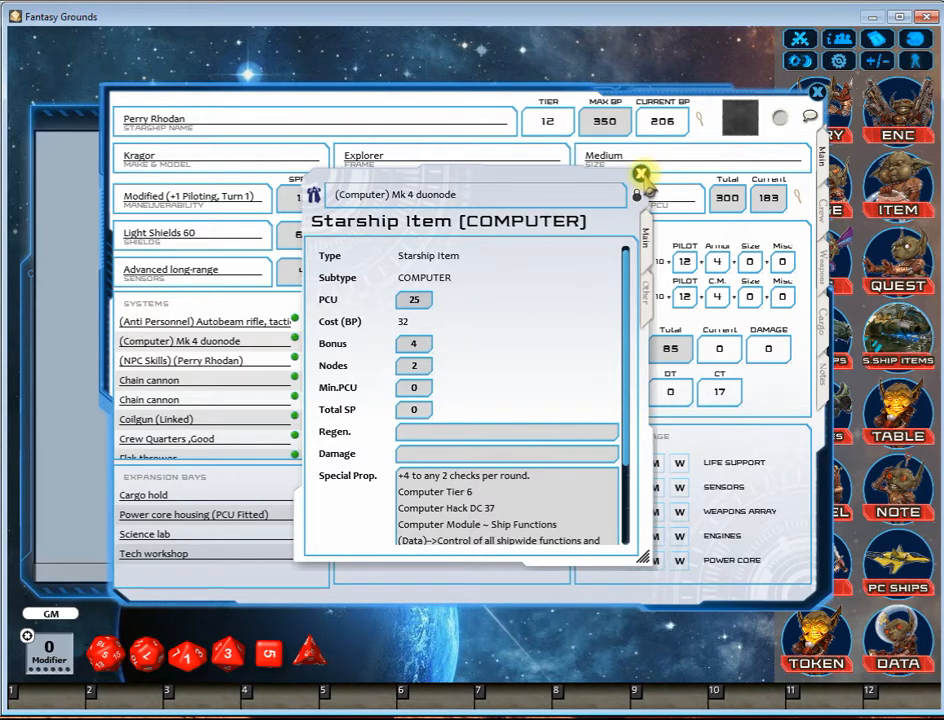
pyautogui.click(641, 175)
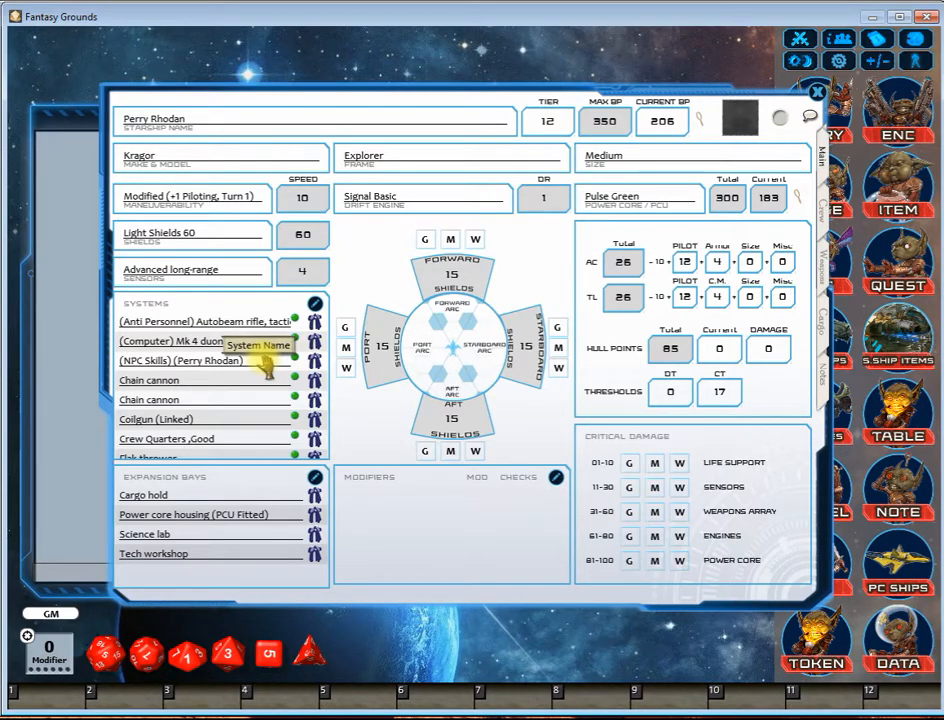
# Step: View the NPC Skills item in the ship's systems, enlarging its window to read all crew roles, and close it
pyautogui.click(315, 361)
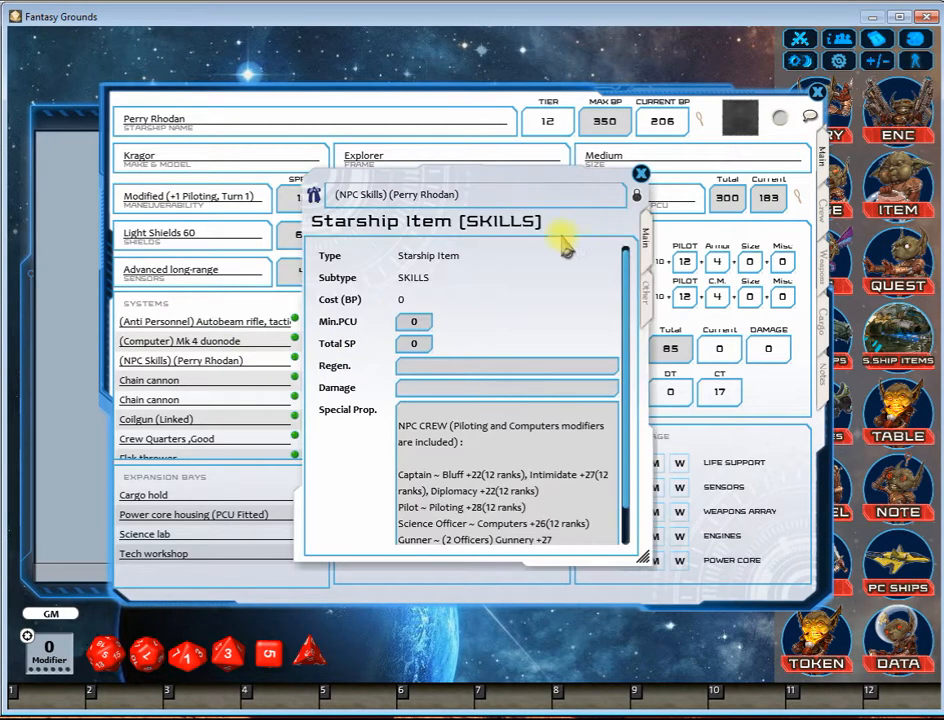
pyautogui.moveTo(562, 185); pyautogui.dragTo(581, 146)
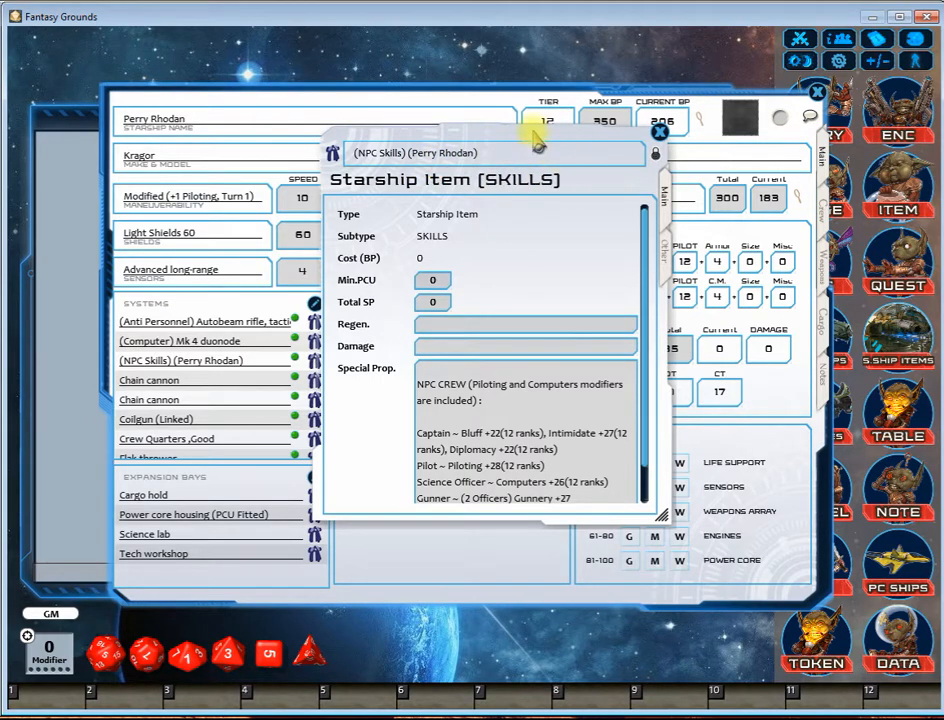
pyautogui.moveTo(527, 131); pyautogui.dragTo(489, 114)
pyautogui.moveTo(625, 498); pyautogui.dragTo(887, 533)
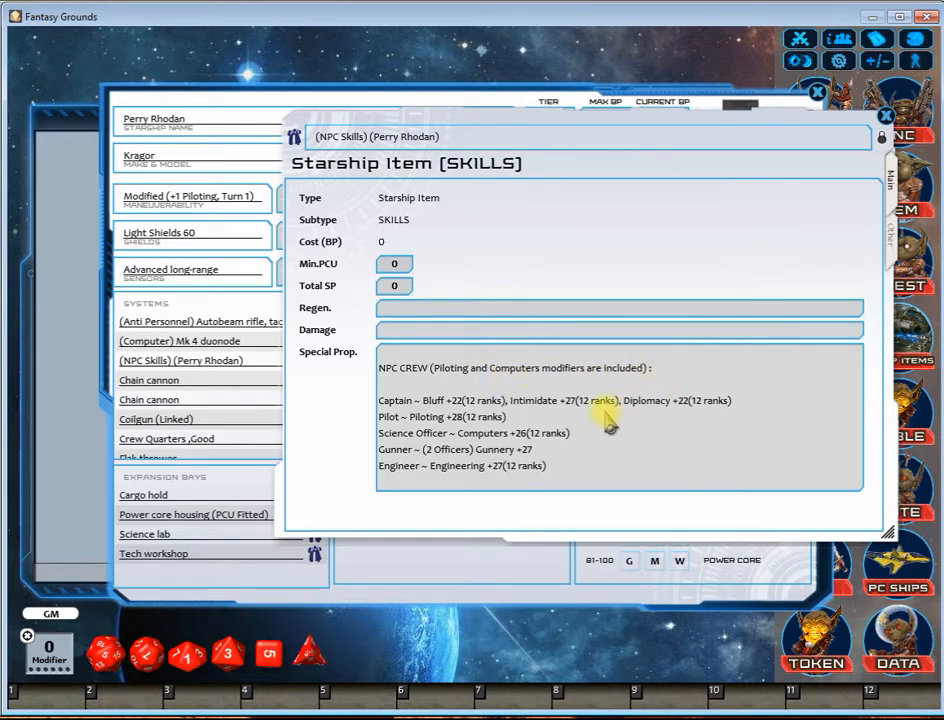
pyautogui.click(883, 116)
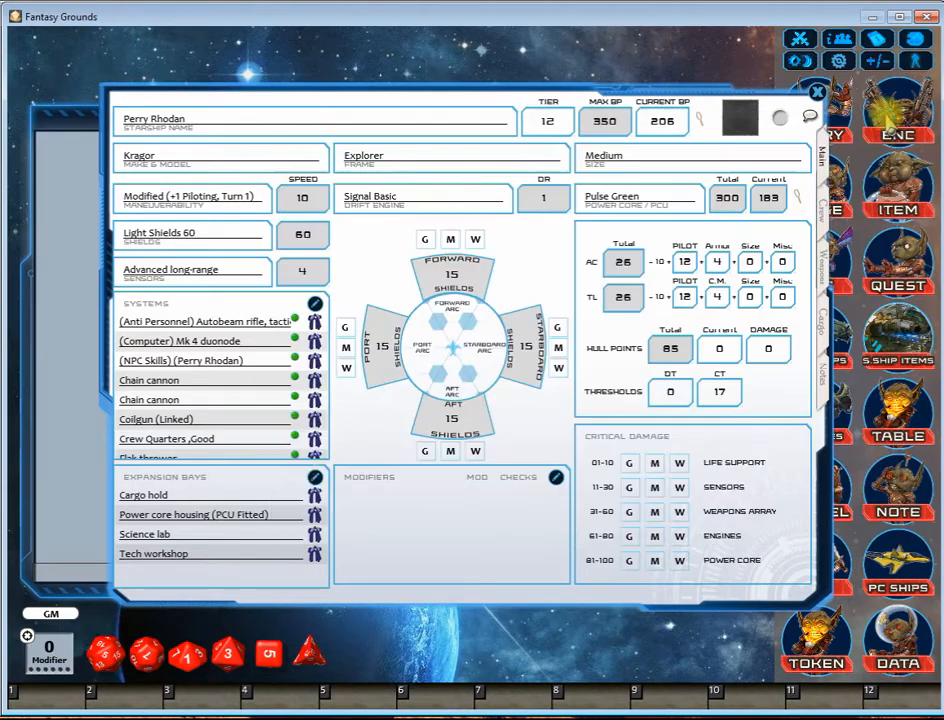
# Step: Unlock the transponder item in the ship's systems and change On to Off in both its name and special properties
pyautogui.scroll(-3, 275, 350)
pyautogui.scroll(3, 285, 395)
pyautogui.scroll(-3, 285, 395)
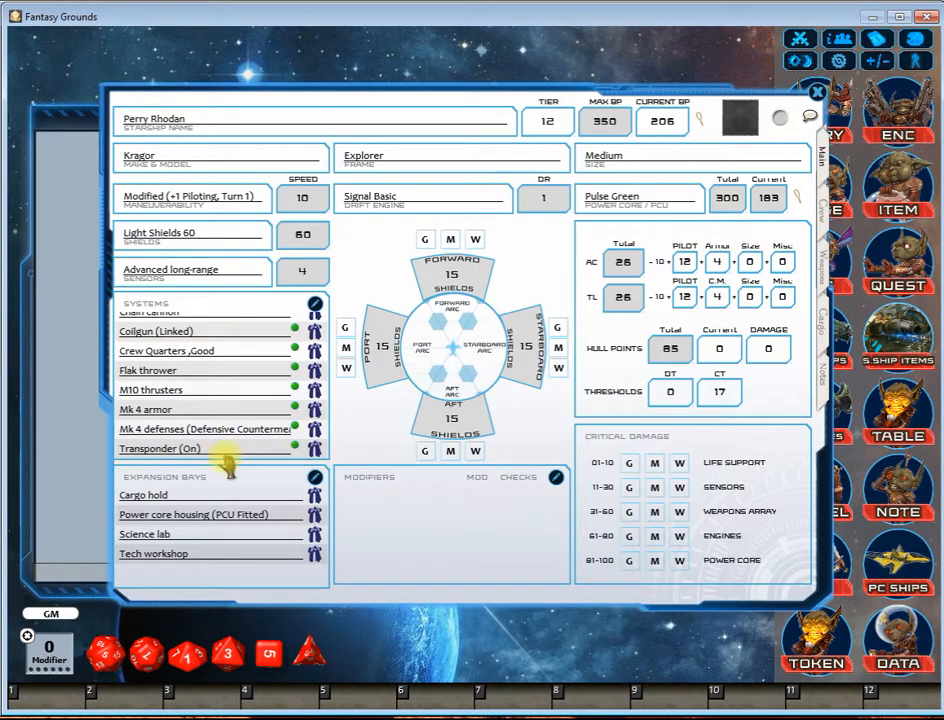
pyautogui.click(315, 448)
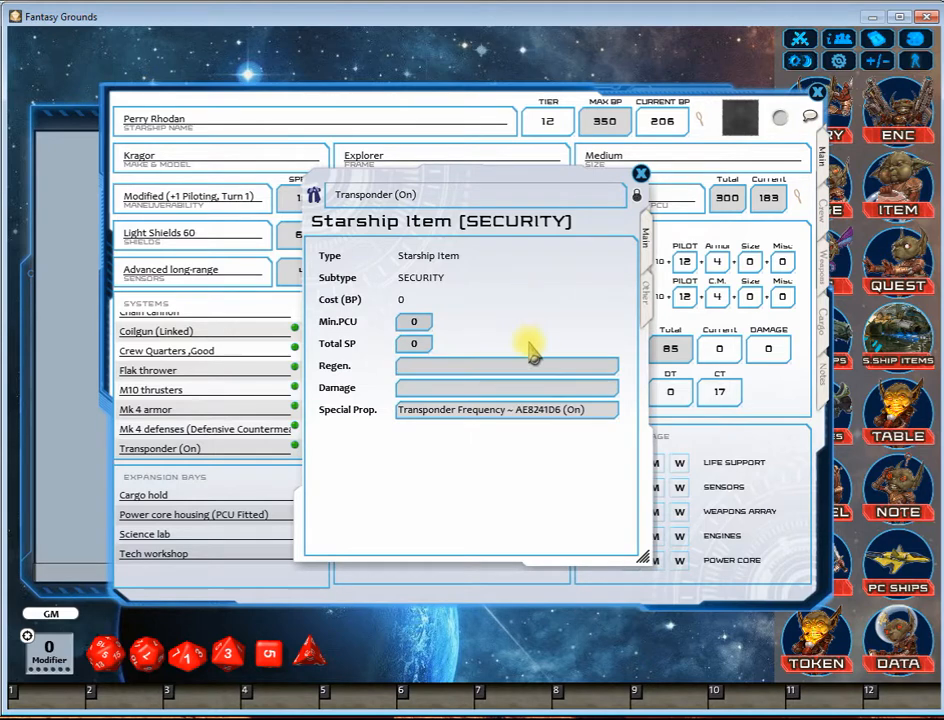
pyautogui.click(635, 198)
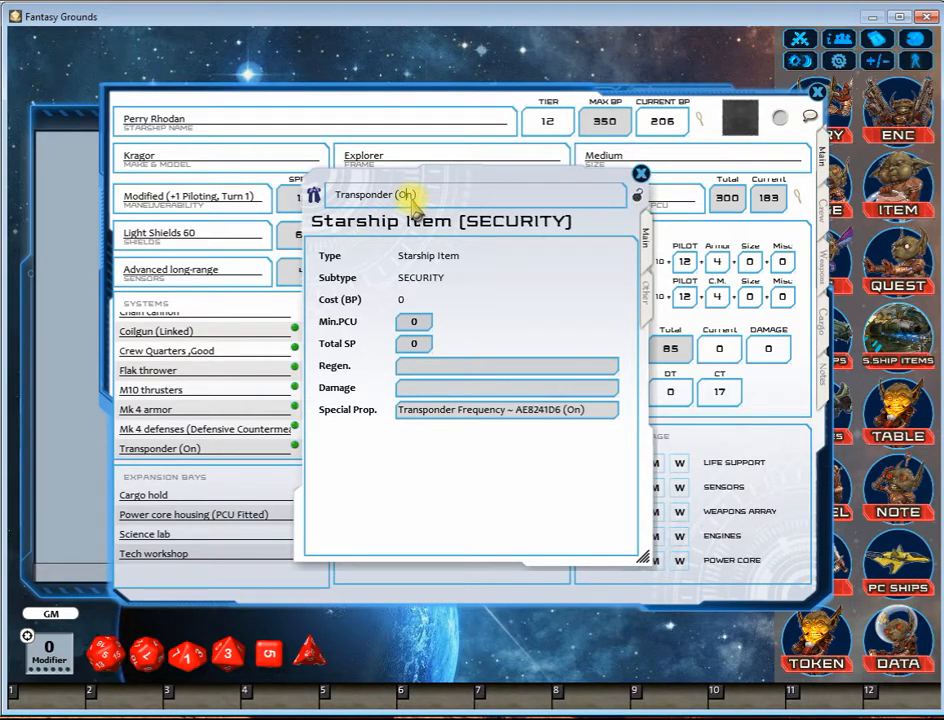
pyautogui.write('ff')
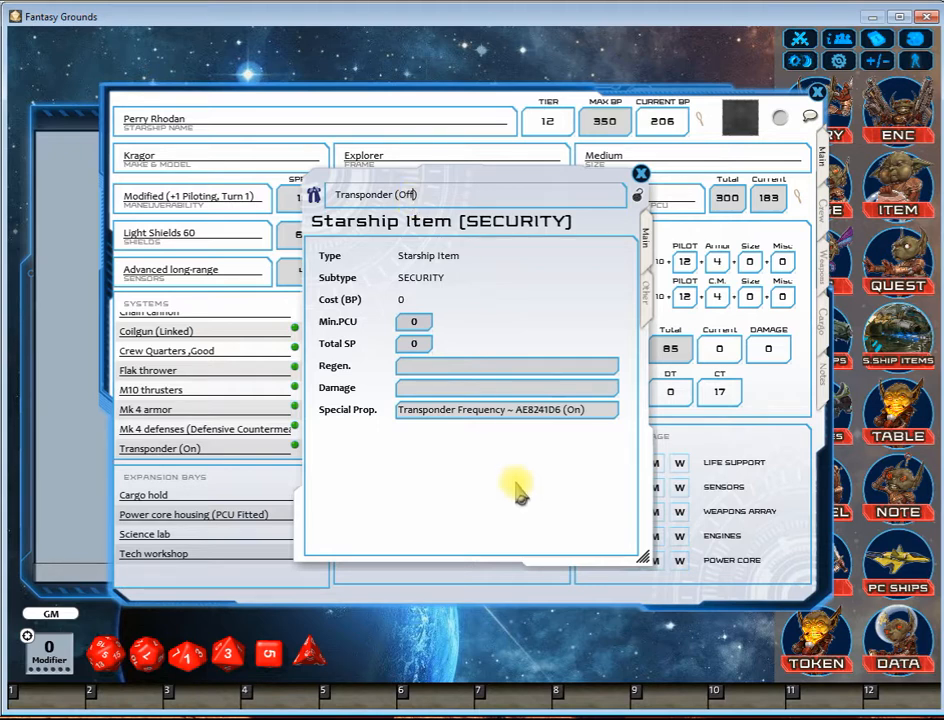
pyautogui.click(573, 412)
pyautogui.press('BackSpace')
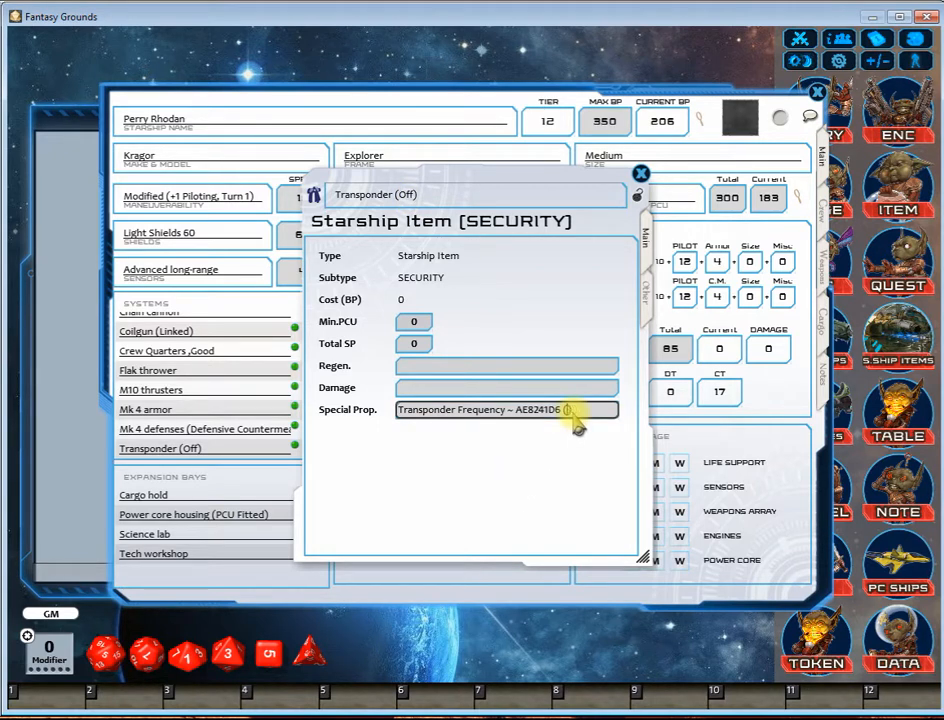
pyautogui.write('Off')
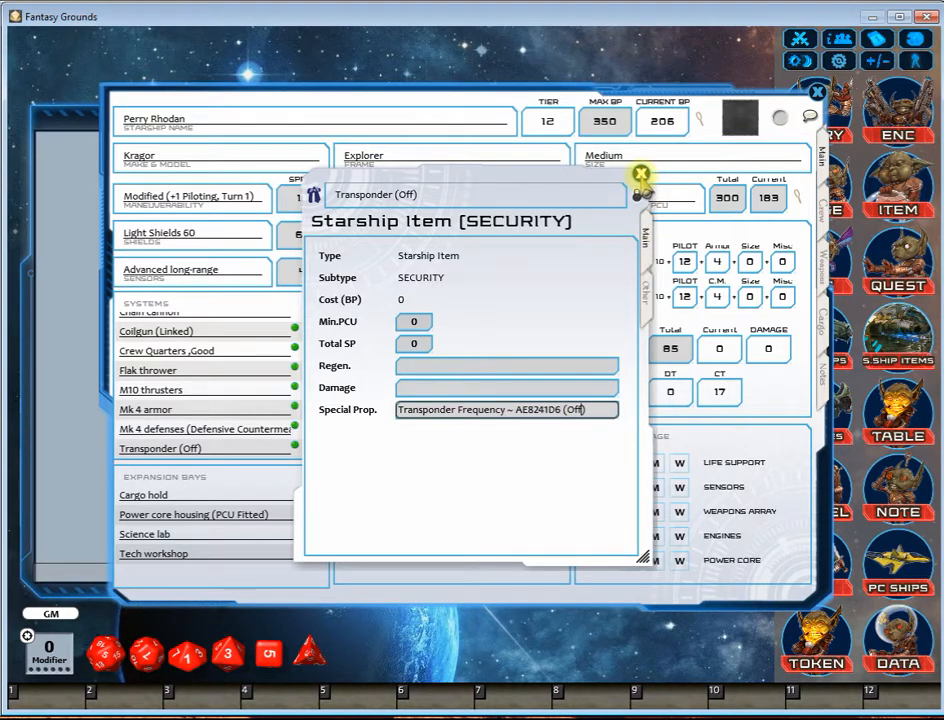
pyautogui.click(641, 174)
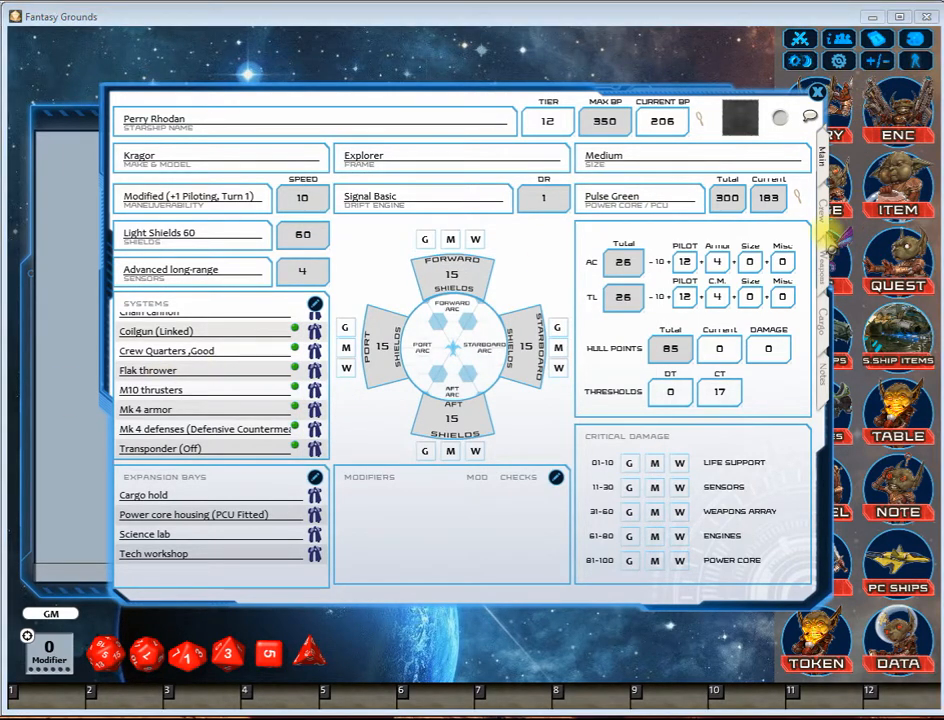
# Step: Review the ship's crew, weapons, cargo and notes pages, and close the sheet and the character starships list
pyautogui.click(817, 209)
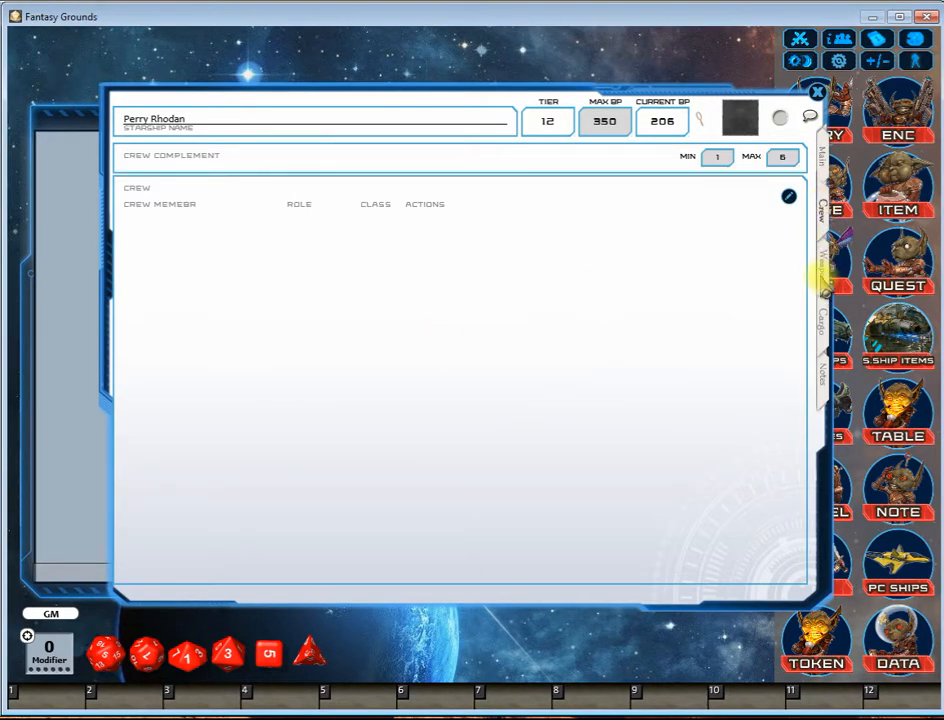
pyautogui.click(818, 268)
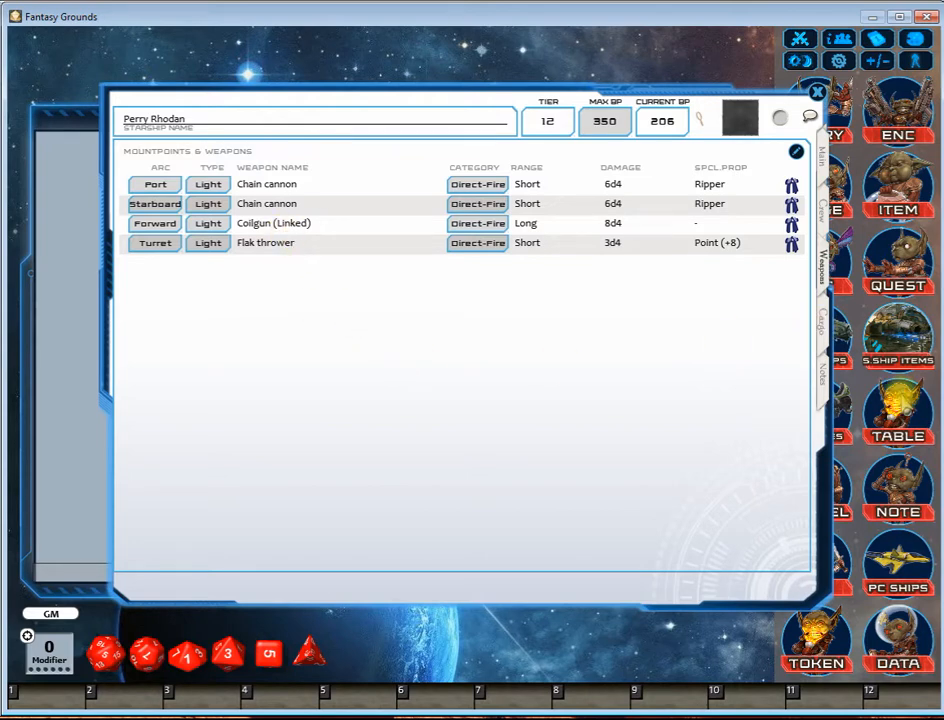
pyautogui.click(822, 328)
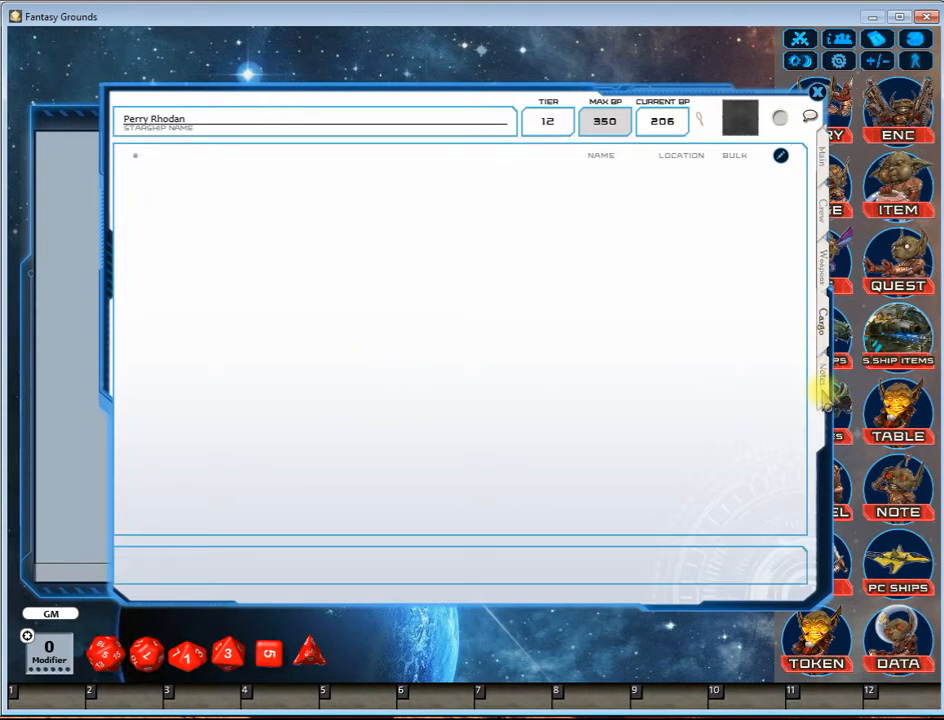
pyautogui.click(824, 390)
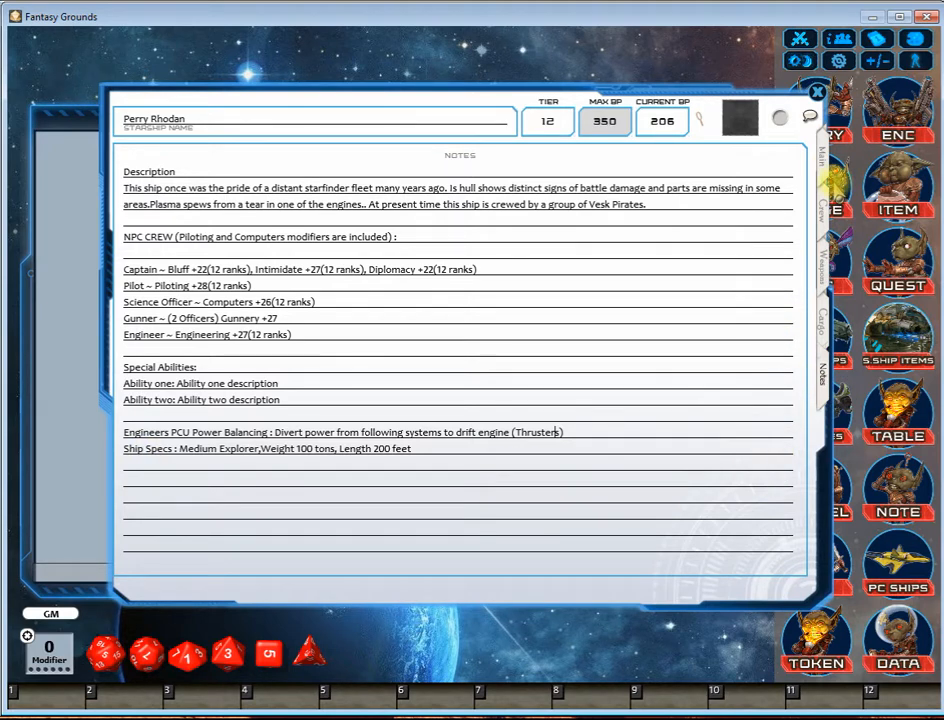
pyautogui.click(821, 162)
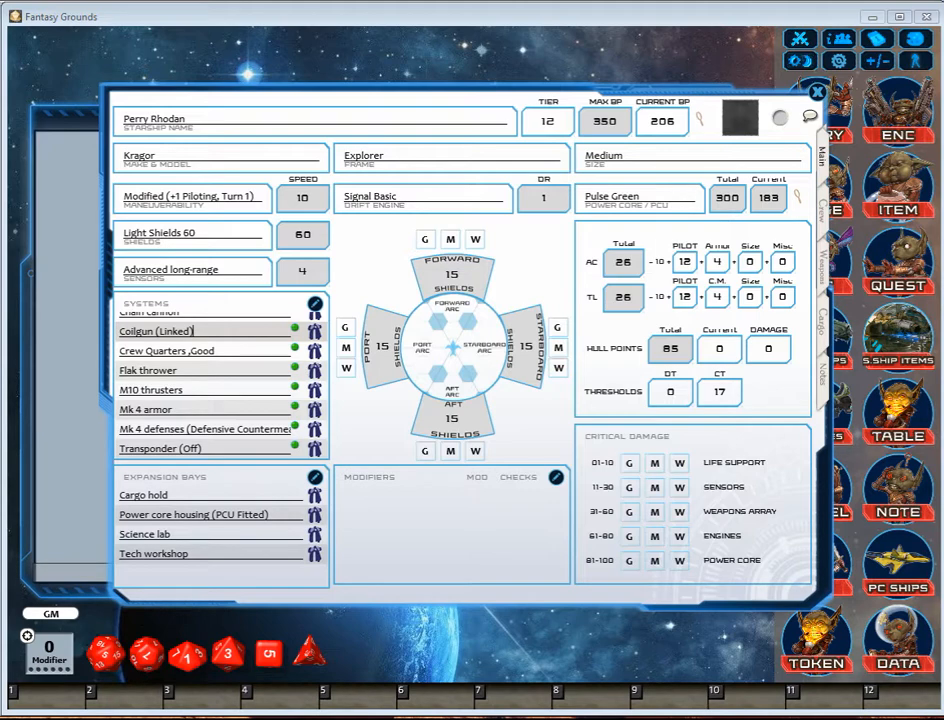
pyautogui.click(817, 93)
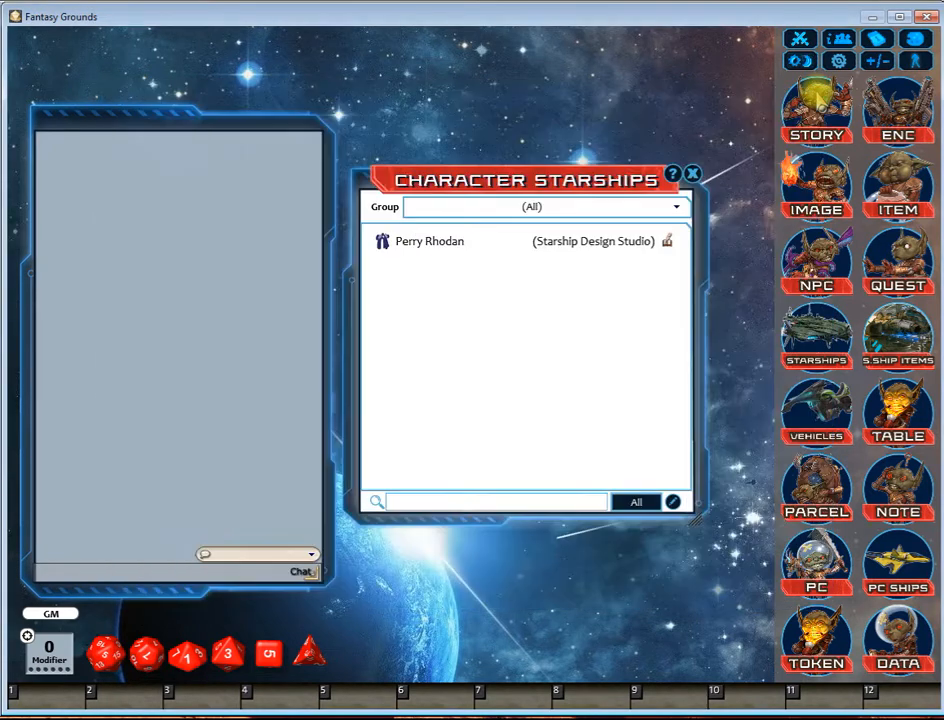
pyautogui.click(692, 173)
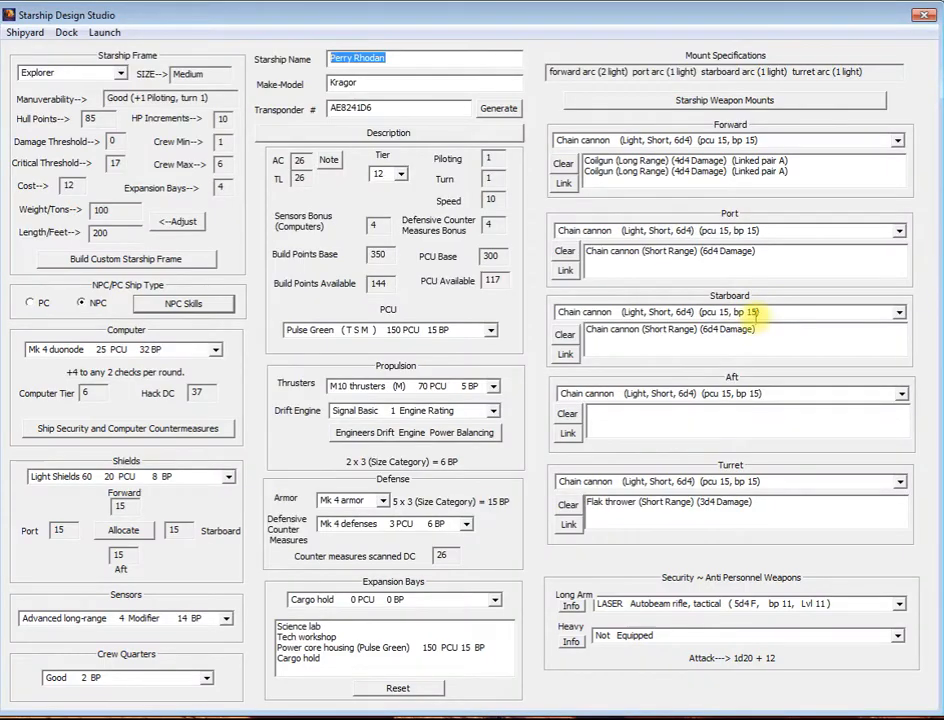
# Step: In Starship Design Studio, enable the autonomous Computer Controlled role in the NPC skills and accept it
pyautogui.click(182, 303)
pyautogui.click(659, 310)
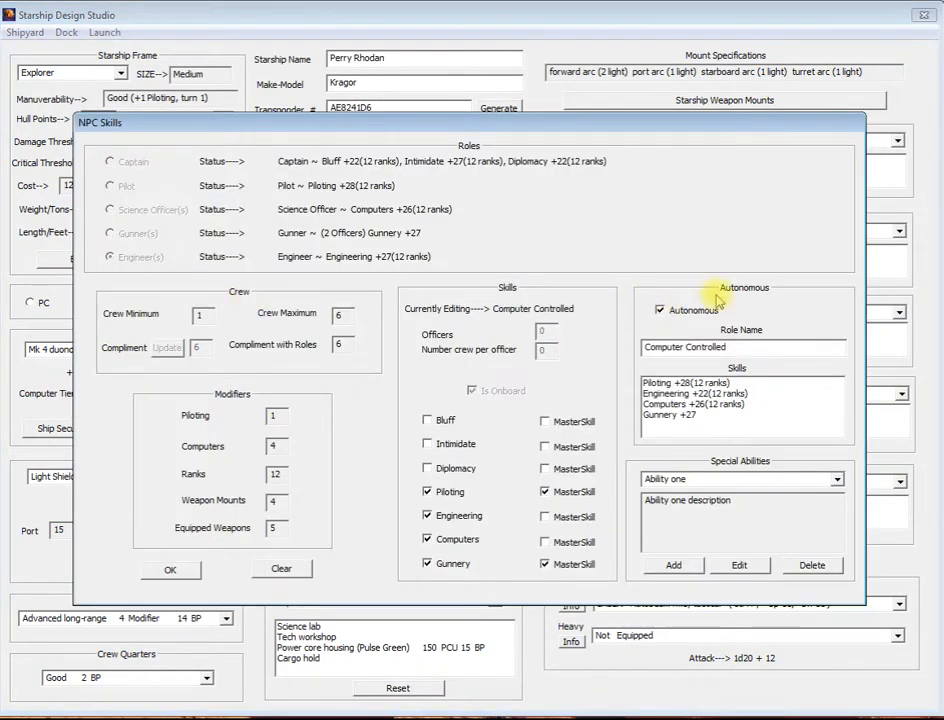
pyautogui.click(170, 570)
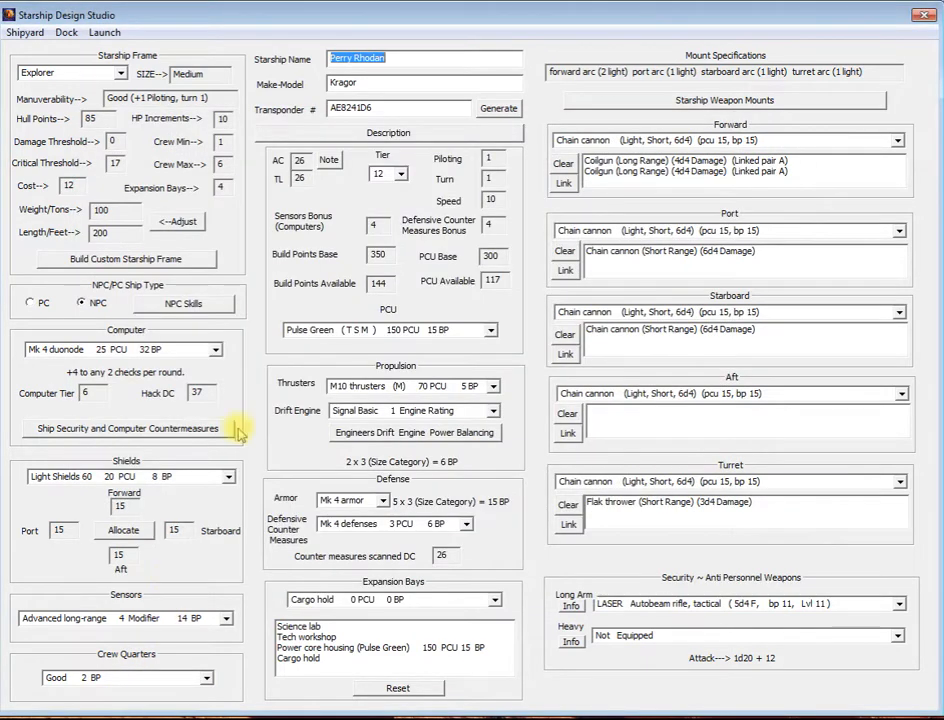
# Step: Export the ship again as a Fantasy Grounds PC Style NPC Ship
pyautogui.click(103, 32)
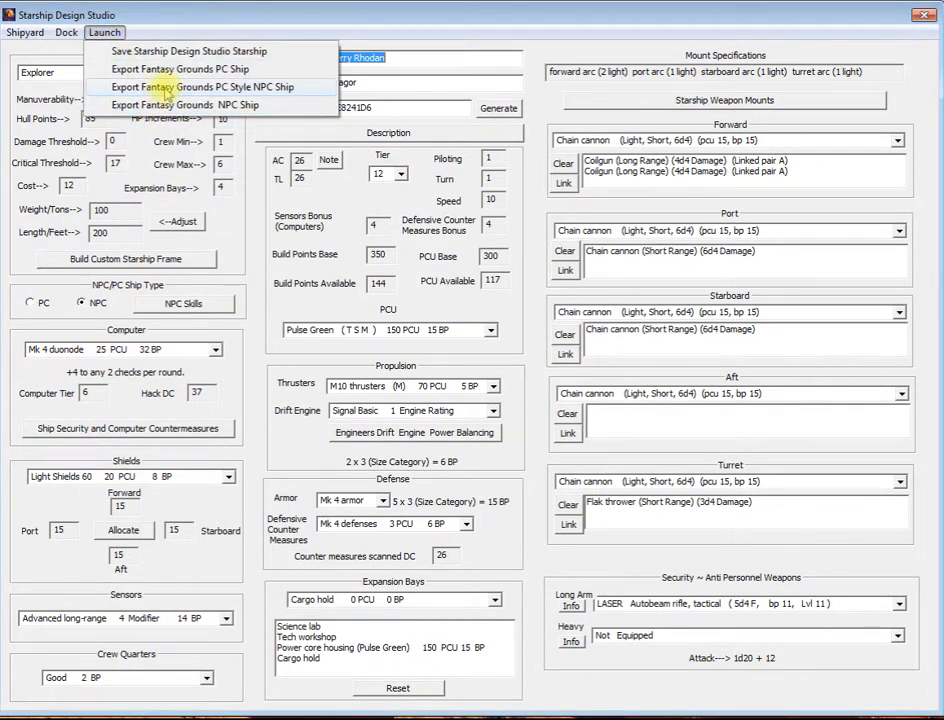
pyautogui.click(222, 88)
pyautogui.click(670, 404)
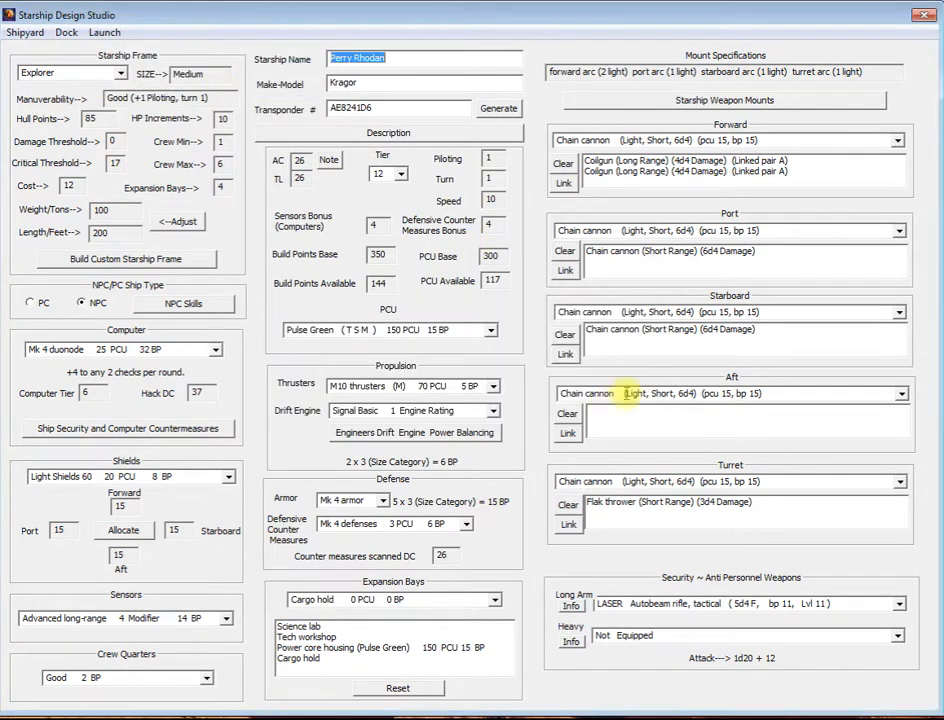
# Step: Switch to Fantasy Grounds and unload and reload the "(Starship Design Studio) Perry Rhodan" module from the library's module activation list
pyautogui.hotkey('alt', 'Tab')
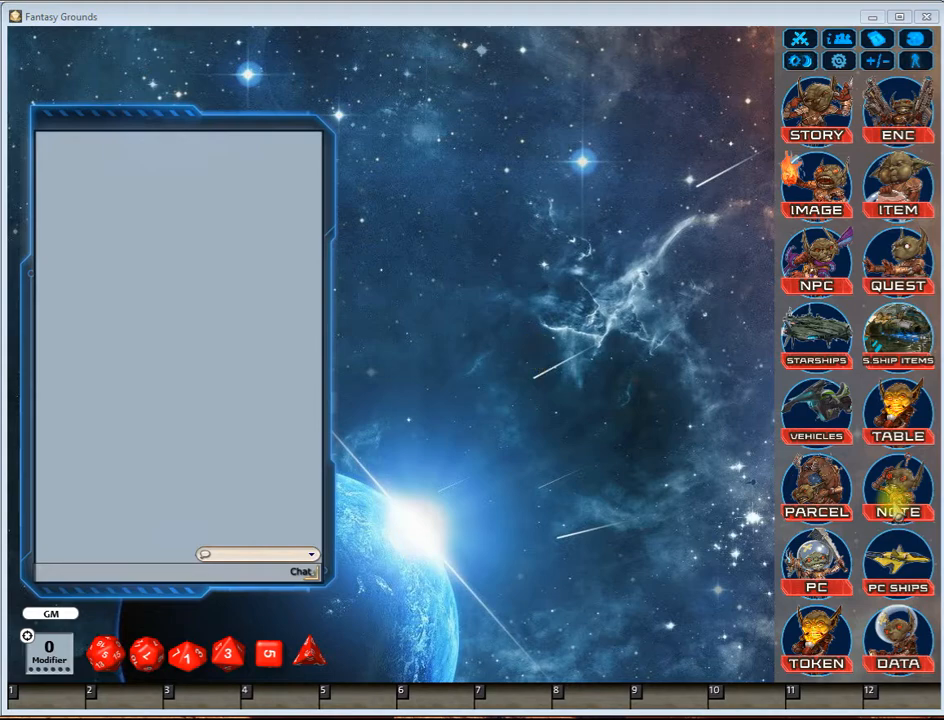
pyautogui.click(898, 662)
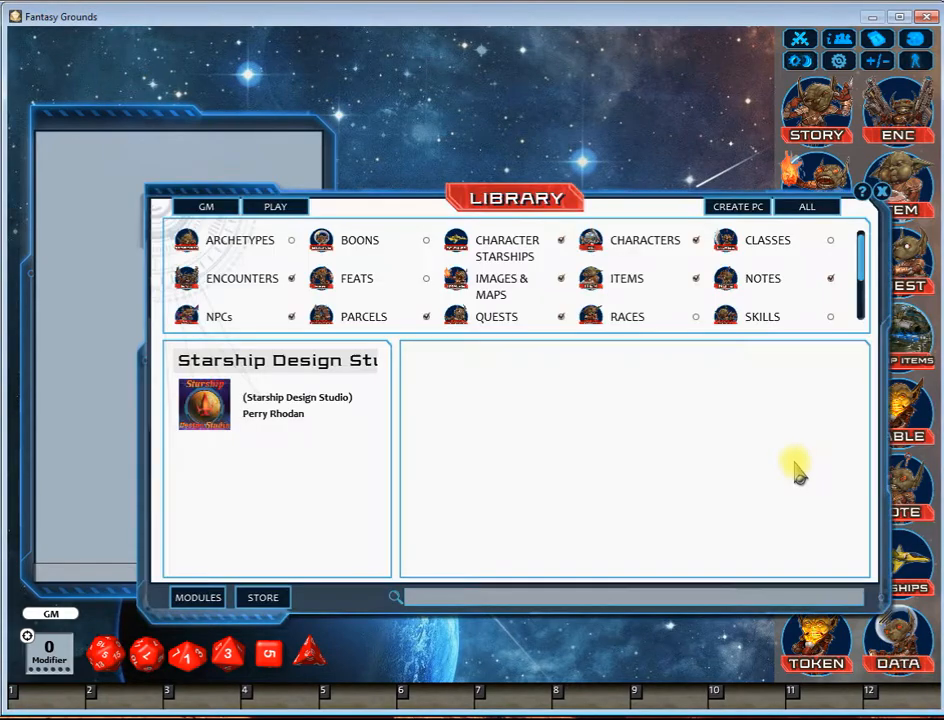
pyautogui.click(195, 598)
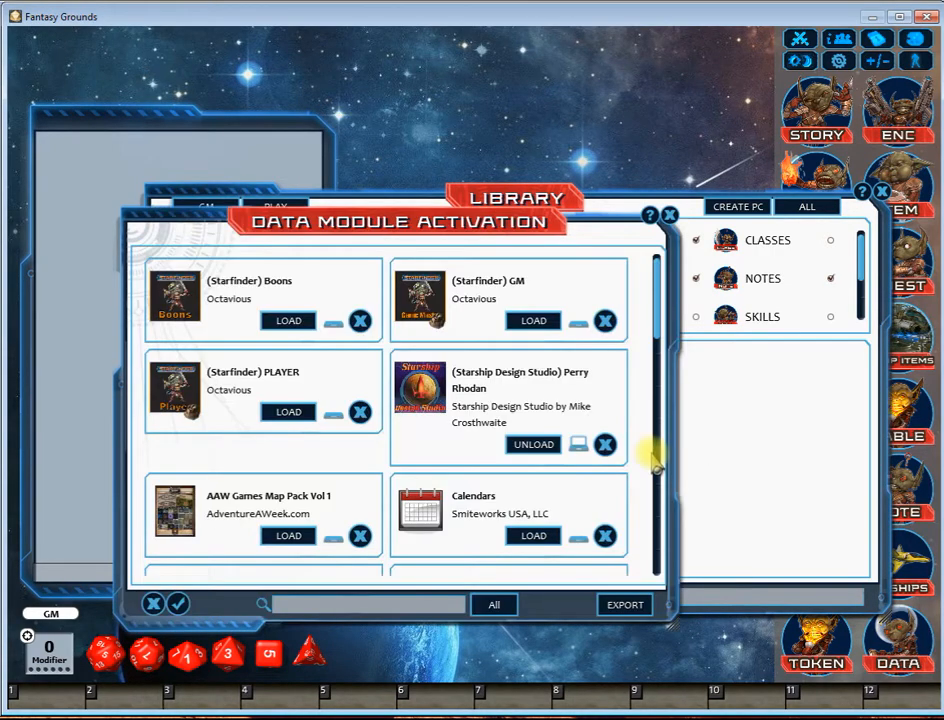
pyautogui.click(534, 445)
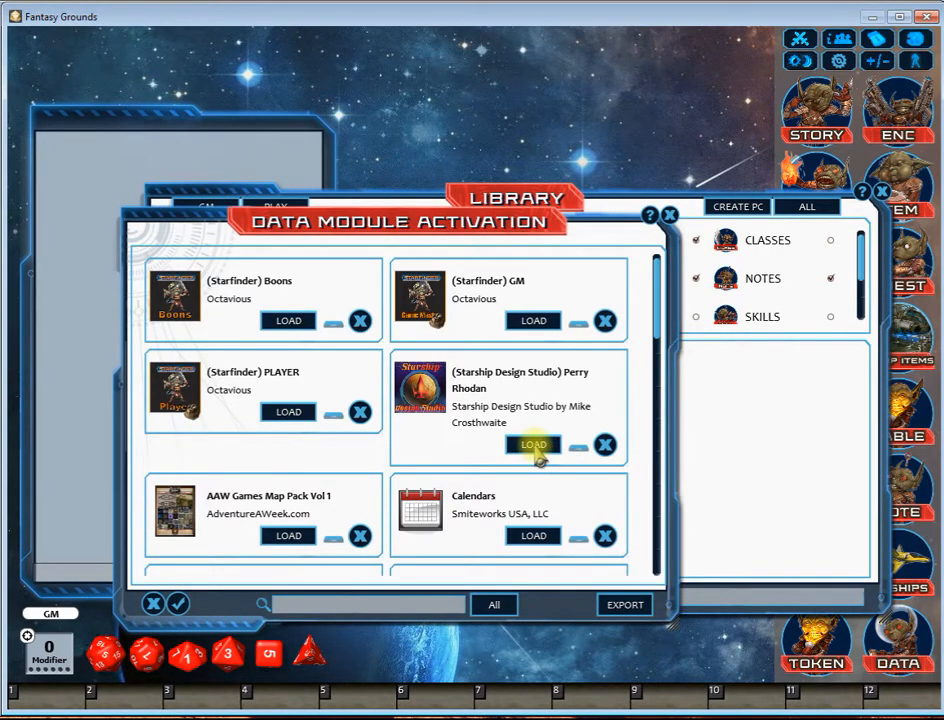
pyautogui.click(534, 445)
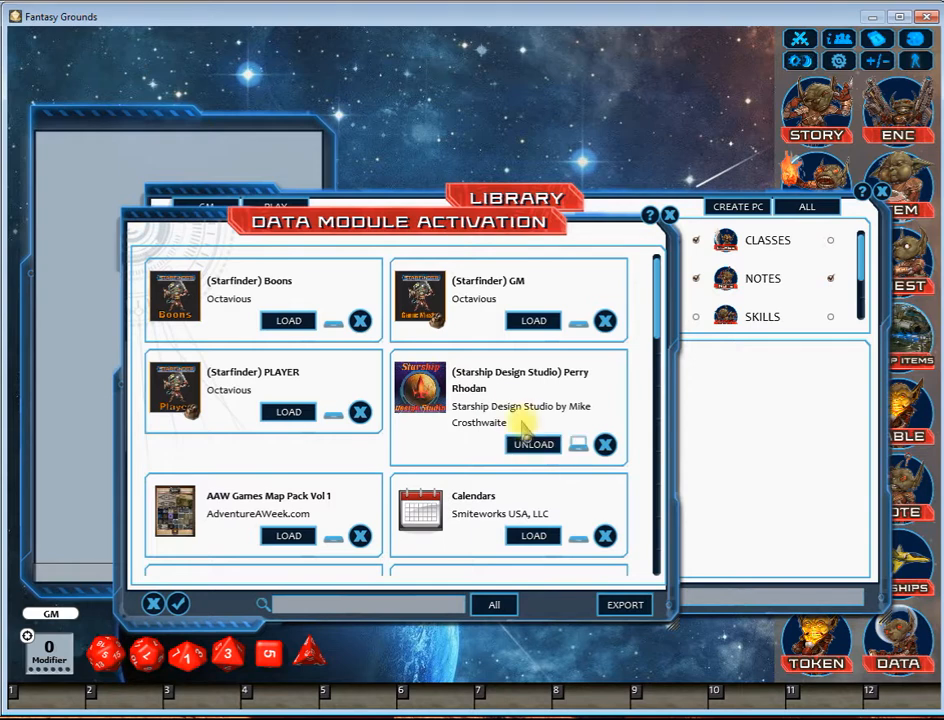
# Step: Revert the local changes to the "(Starship Design Studio) Perry Rhodan" module and close the module activation list and library
pyautogui.rightClick(490, 400)
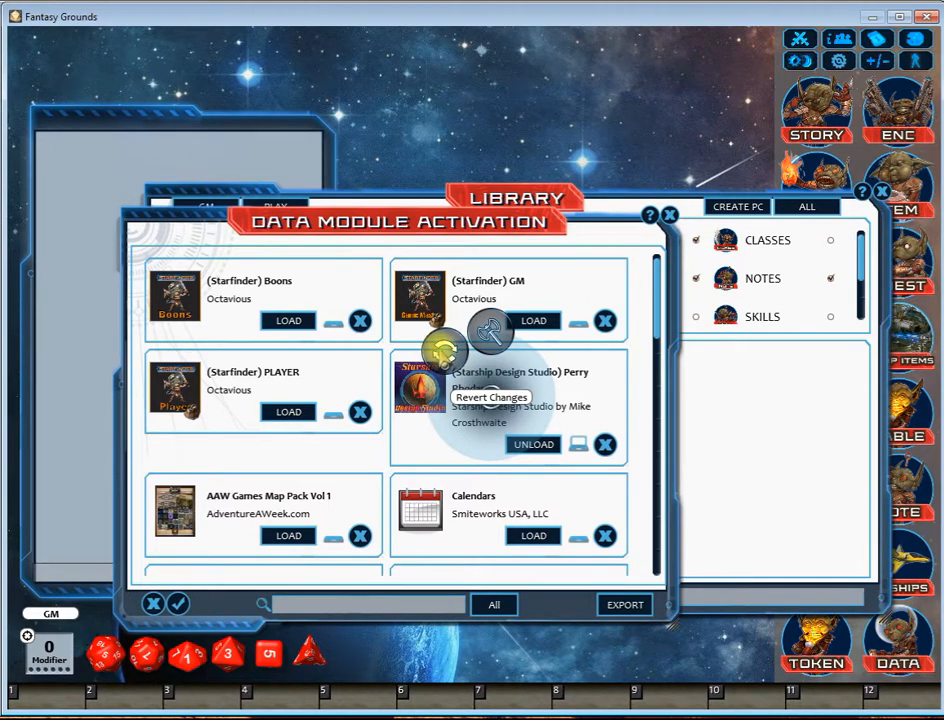
pyautogui.click(440, 348)
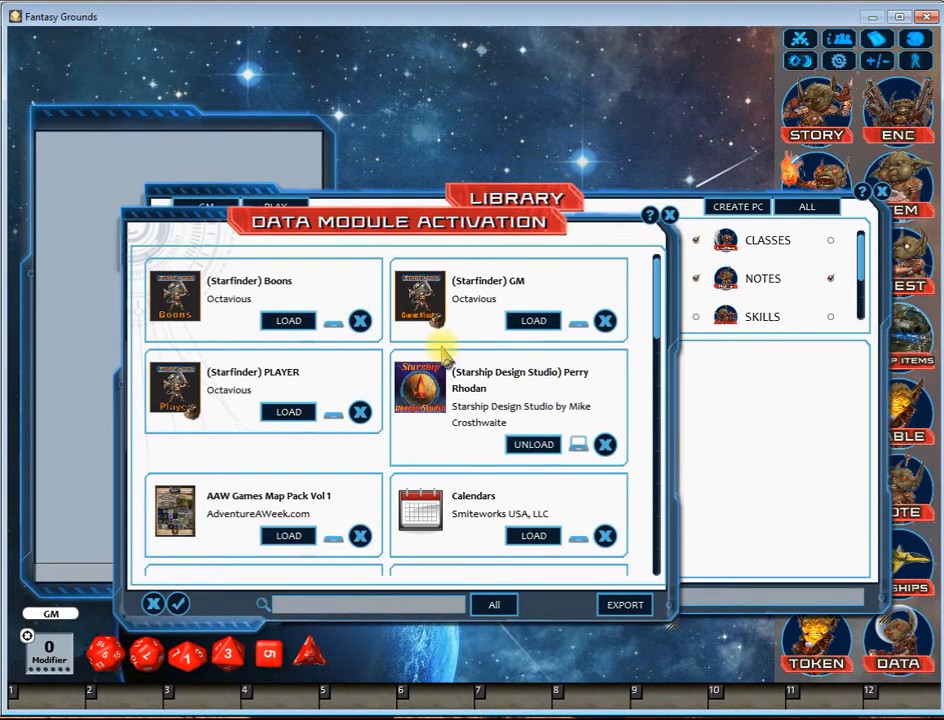
pyautogui.rightClick(493, 380)
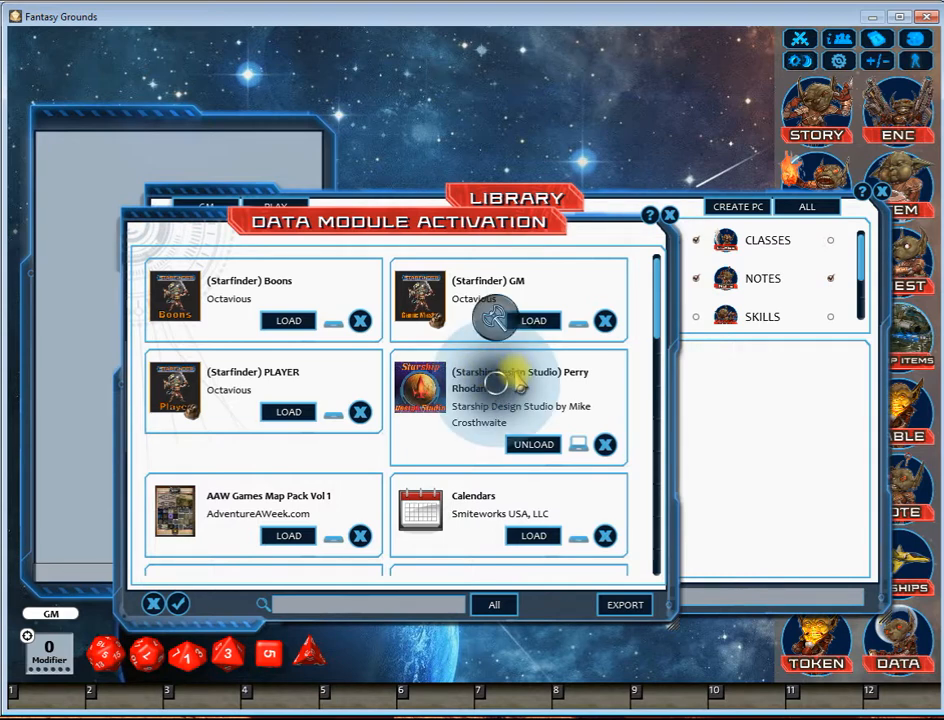
pyautogui.click(598, 375)
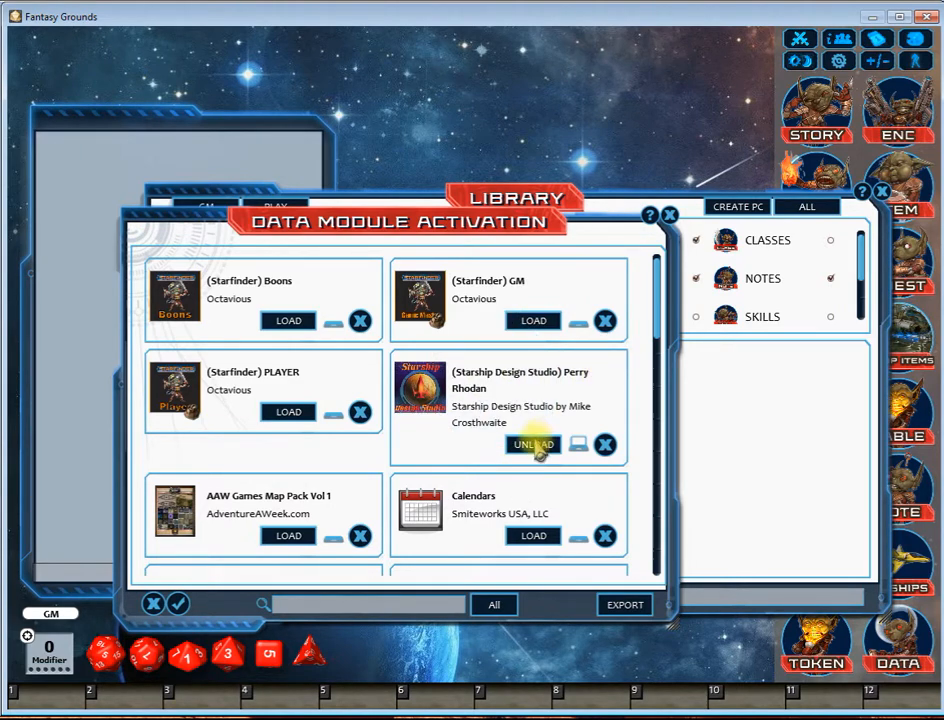
pyautogui.click(669, 215)
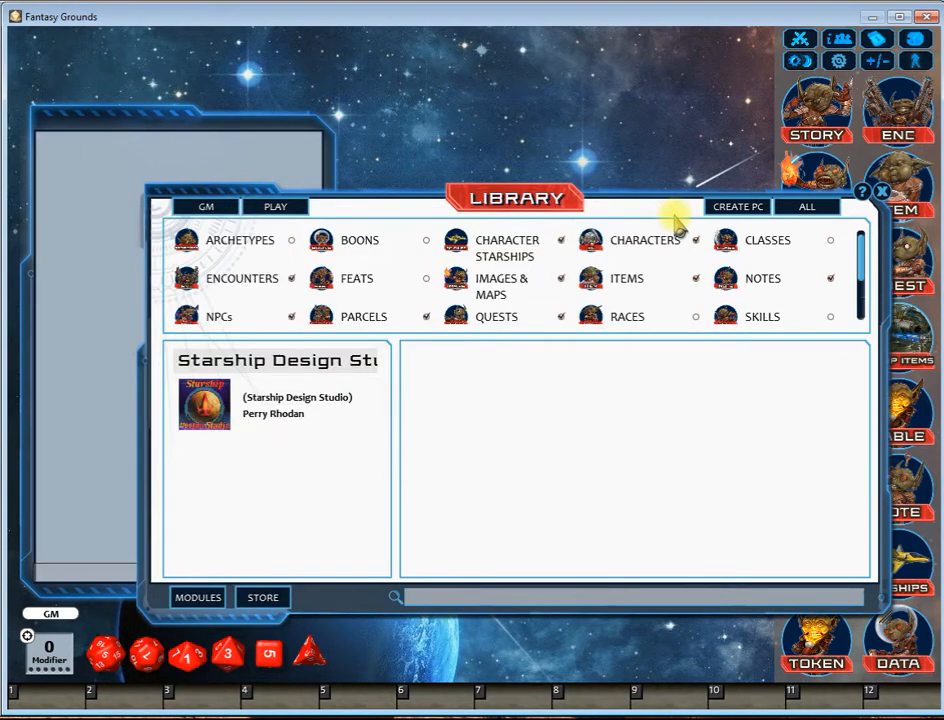
pyautogui.click(882, 191)
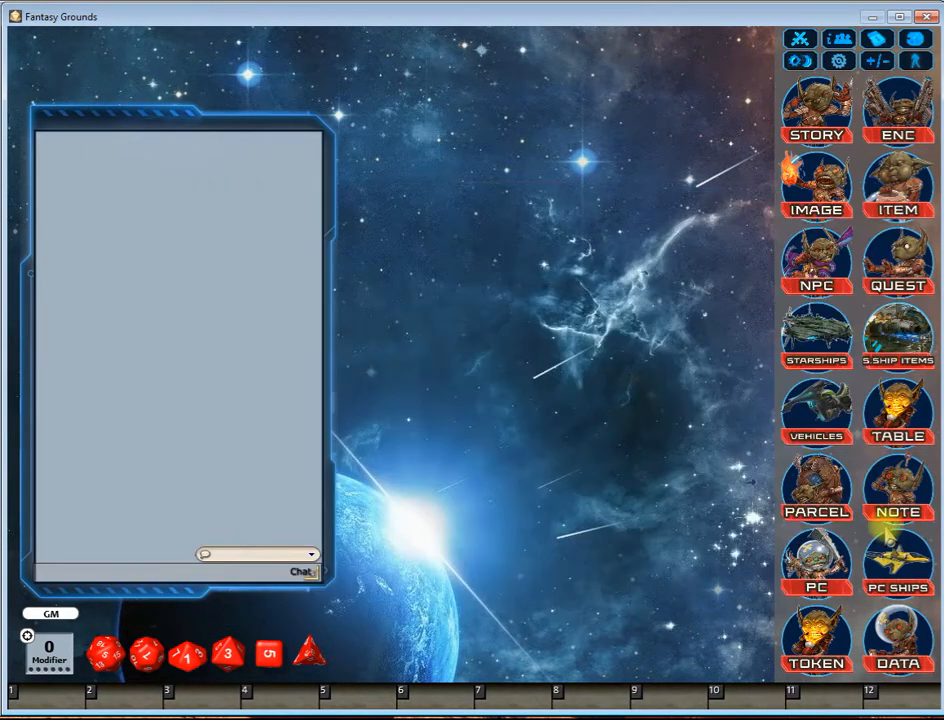
# Step: Open the Perry Rhodan sheet from the character starships and view its NPC Skills item in a widened window
pyautogui.click(903, 585)
pyautogui.click(384, 243)
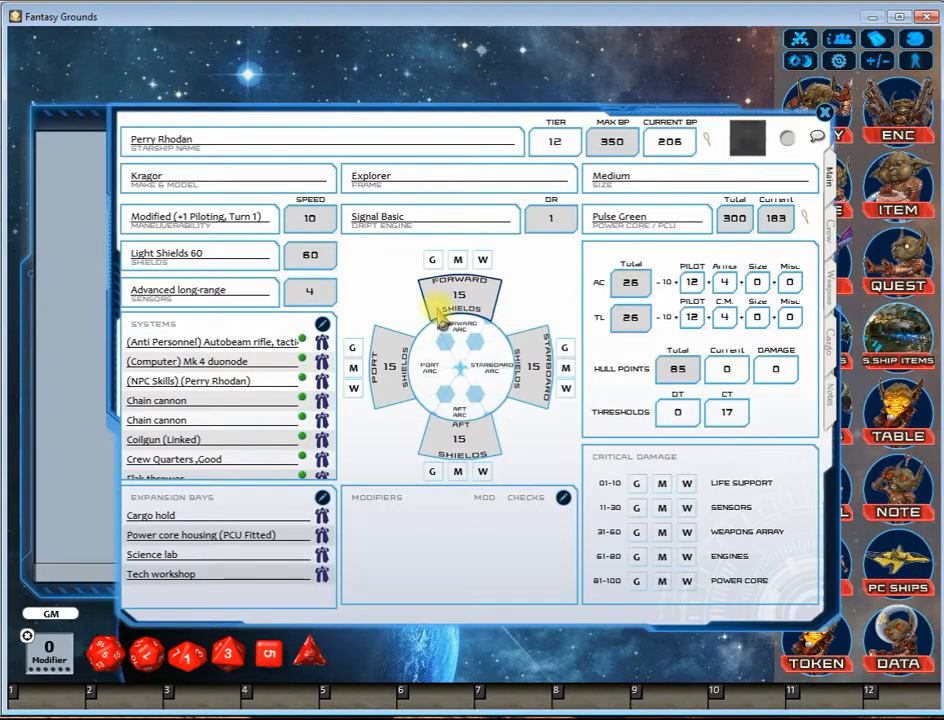
pyautogui.click(321, 380)
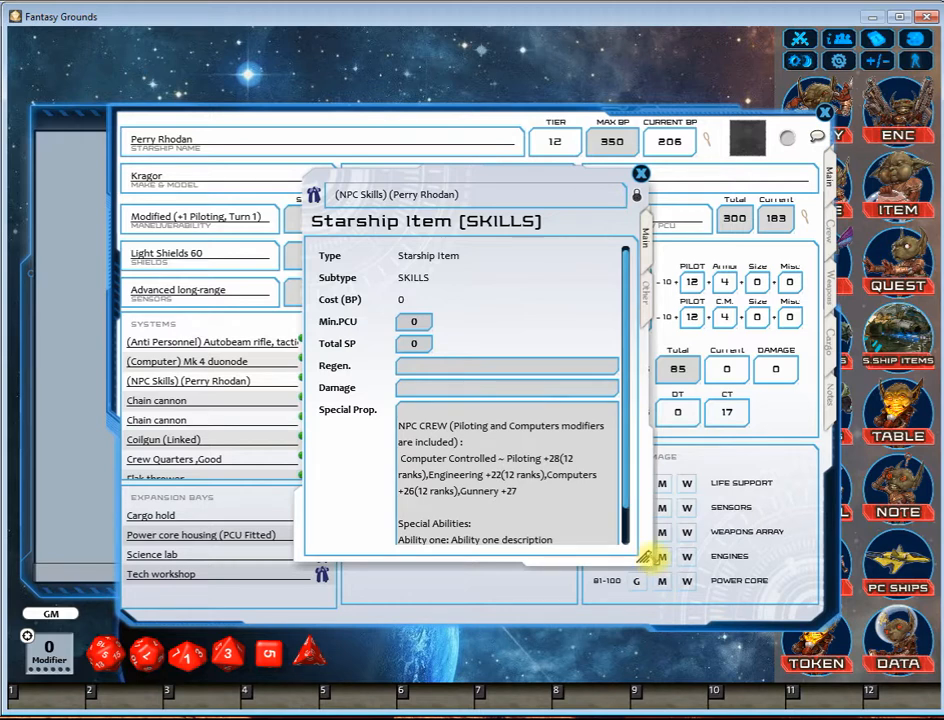
pyautogui.moveTo(648, 556); pyautogui.dragTo(940, 556)
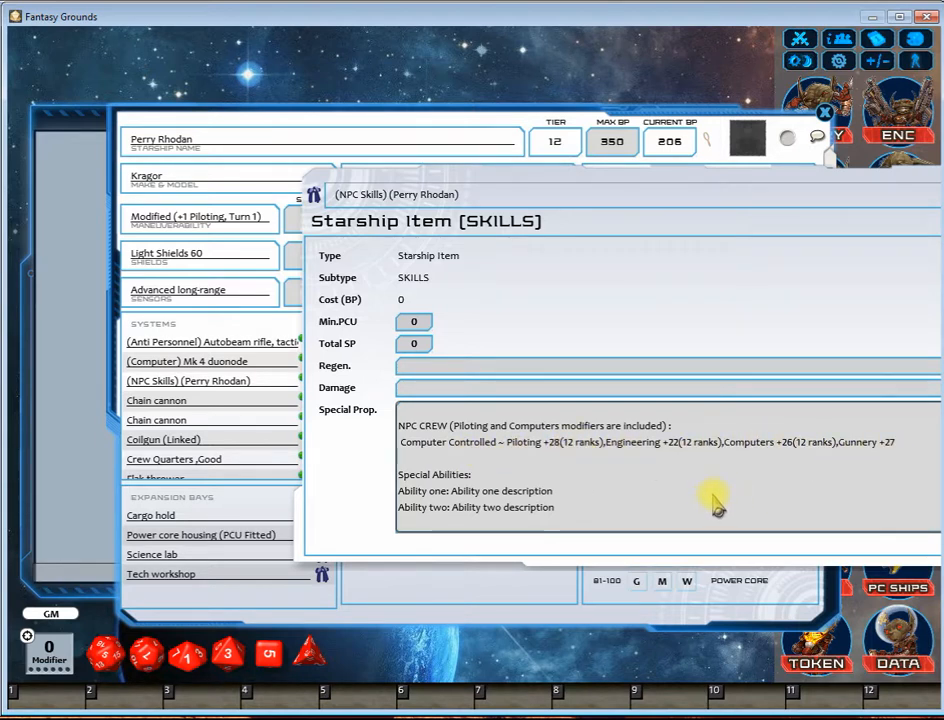
# Step: Review the NPC Skills item and the ship's notes, and close the Perry Rhodan sheet and the character starships list
pyautogui.moveTo(800, 194); pyautogui.dragTo(657, 202)
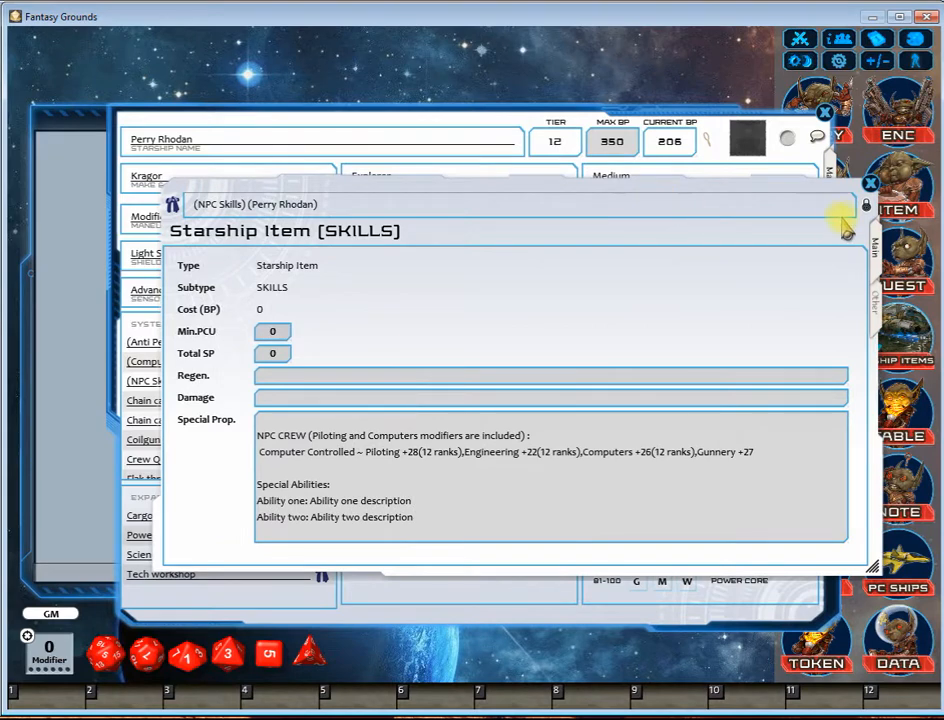
pyautogui.click(870, 184)
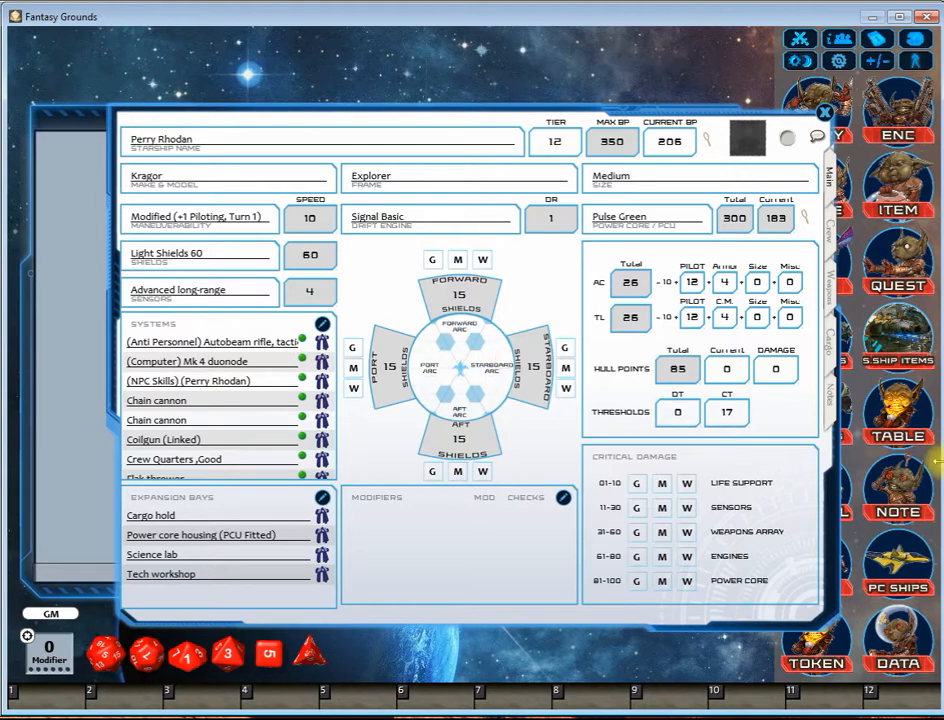
pyautogui.click(830, 395)
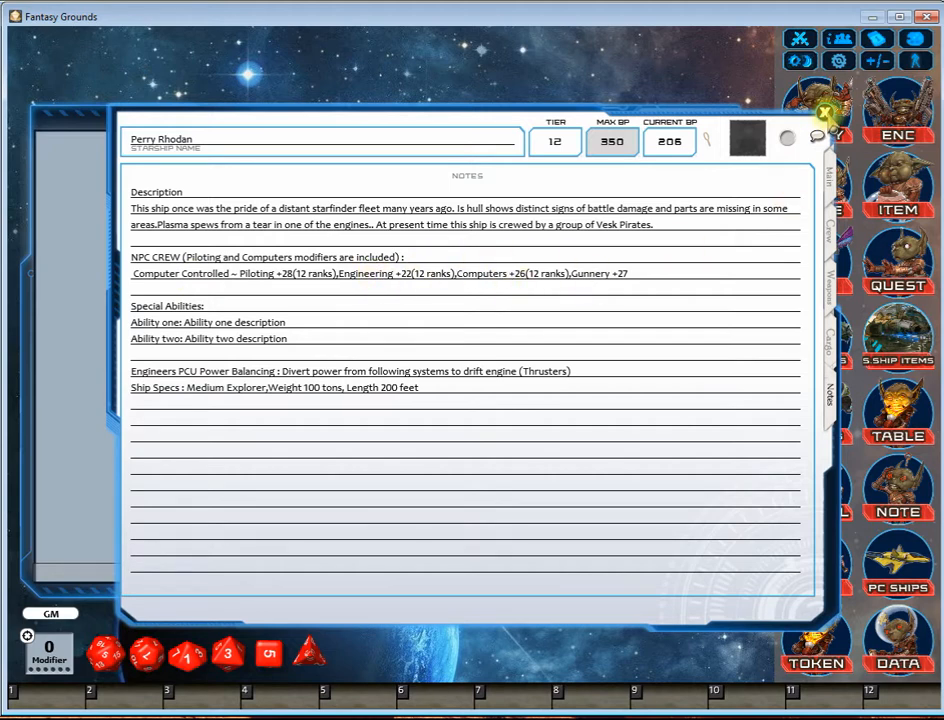
pyautogui.click(821, 113)
pyautogui.click(692, 175)
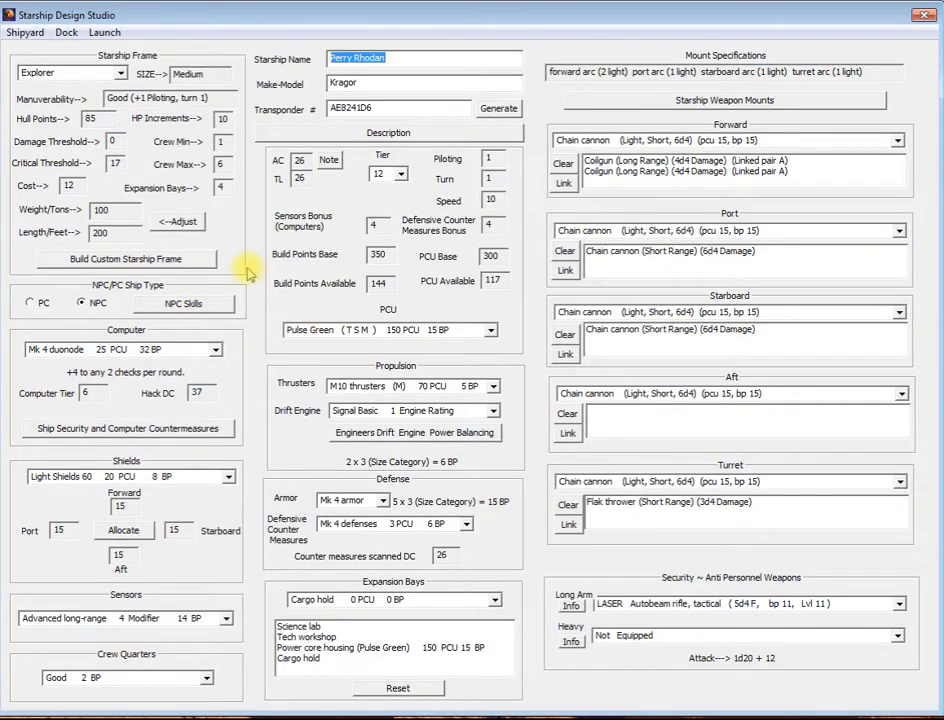
# Step: In Starship Design Studio, turn off the Autonomous option in the ship's NPC skills so the crew roles apply
pyautogui.click(195, 304)
pyautogui.click(661, 311)
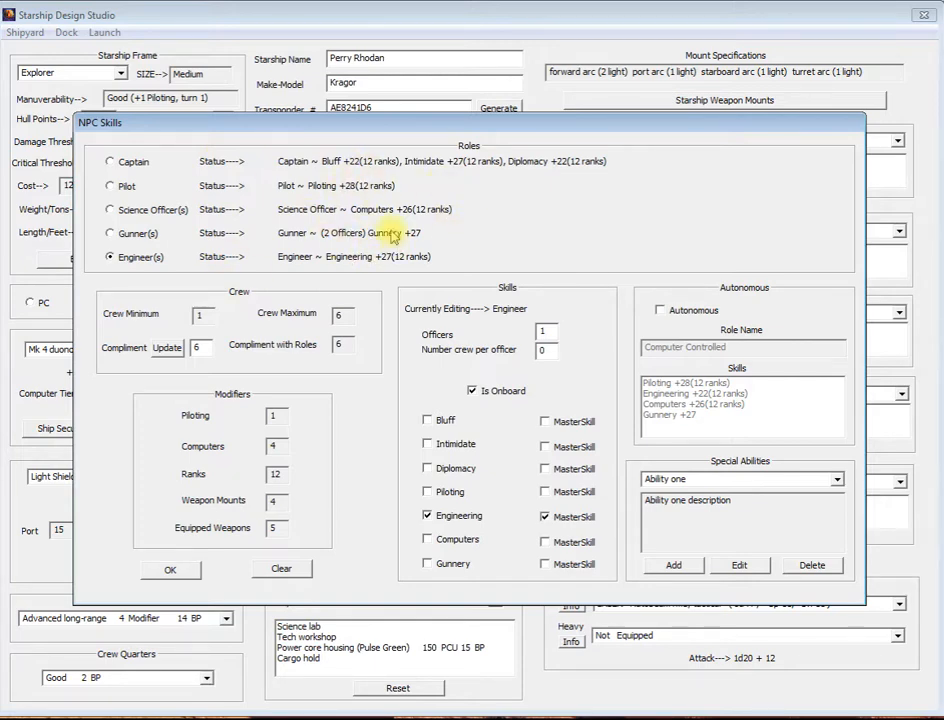
pyautogui.click(186, 571)
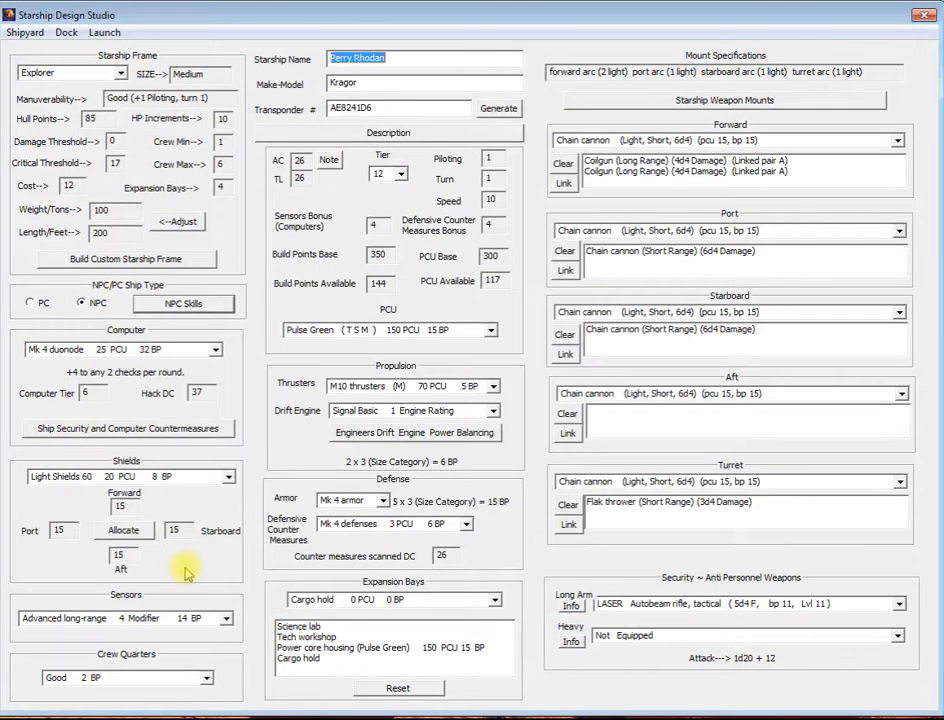
# Step: Export the ship as a Fantasy Grounds NPC Ship
pyautogui.click(103, 33)
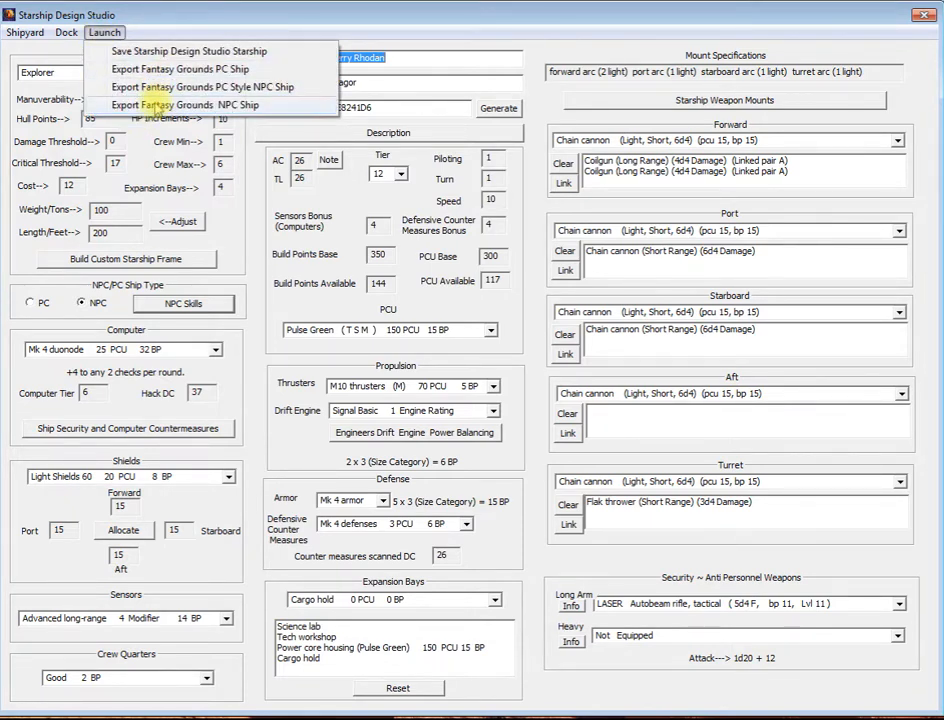
pyautogui.click(217, 108)
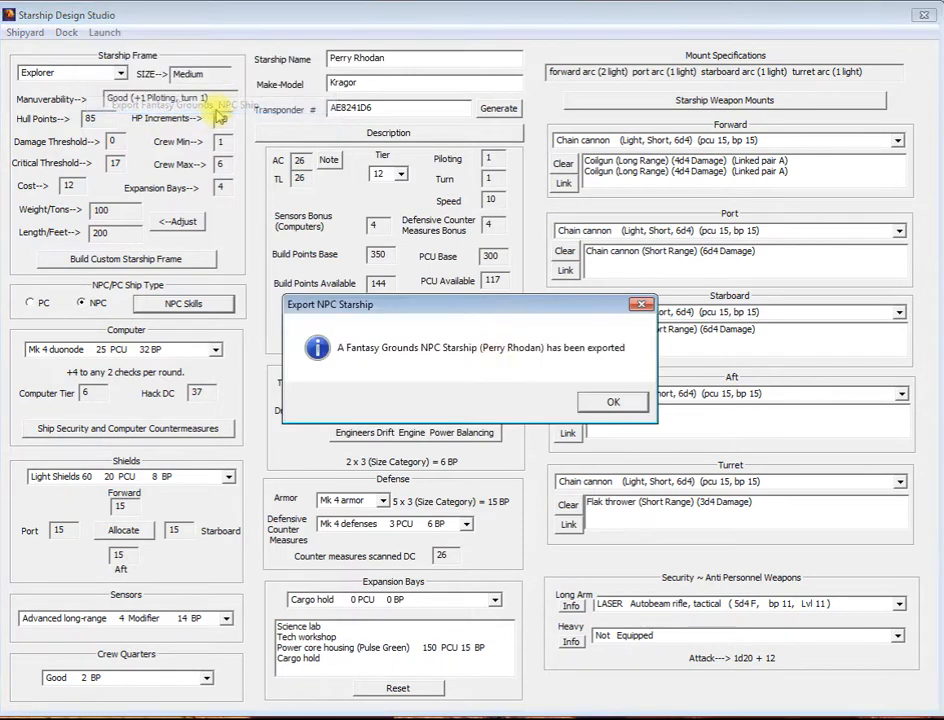
pyautogui.click(613, 401)
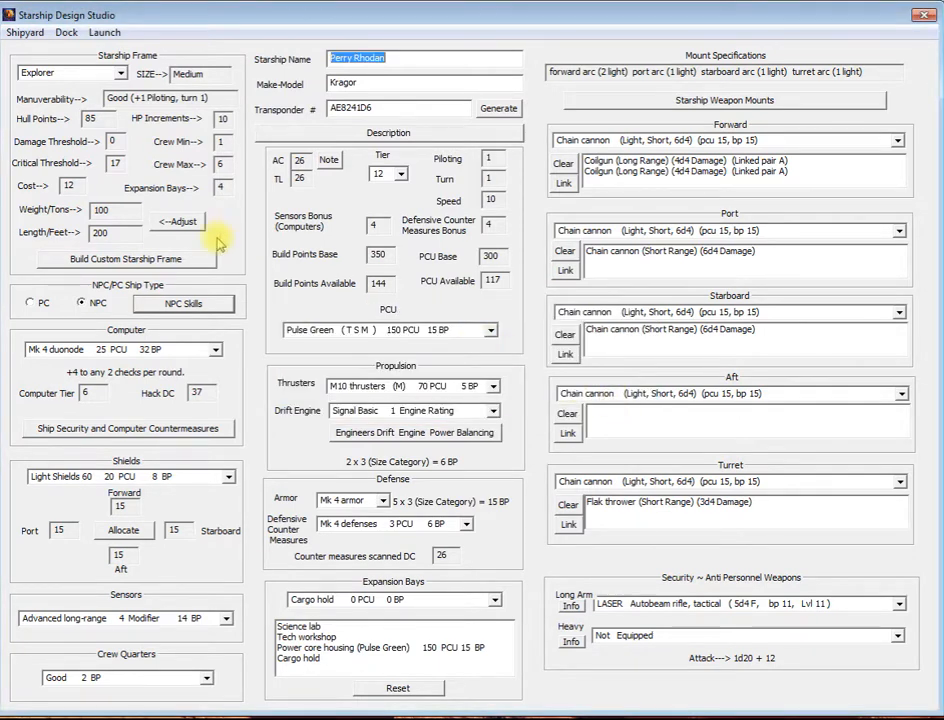
# Step: Switch to Fantasy Grounds, unload and reload the "(Starship Design Studio) Perry Rhodan" module, and close the module activation list and library
pyautogui.click(398, 59)
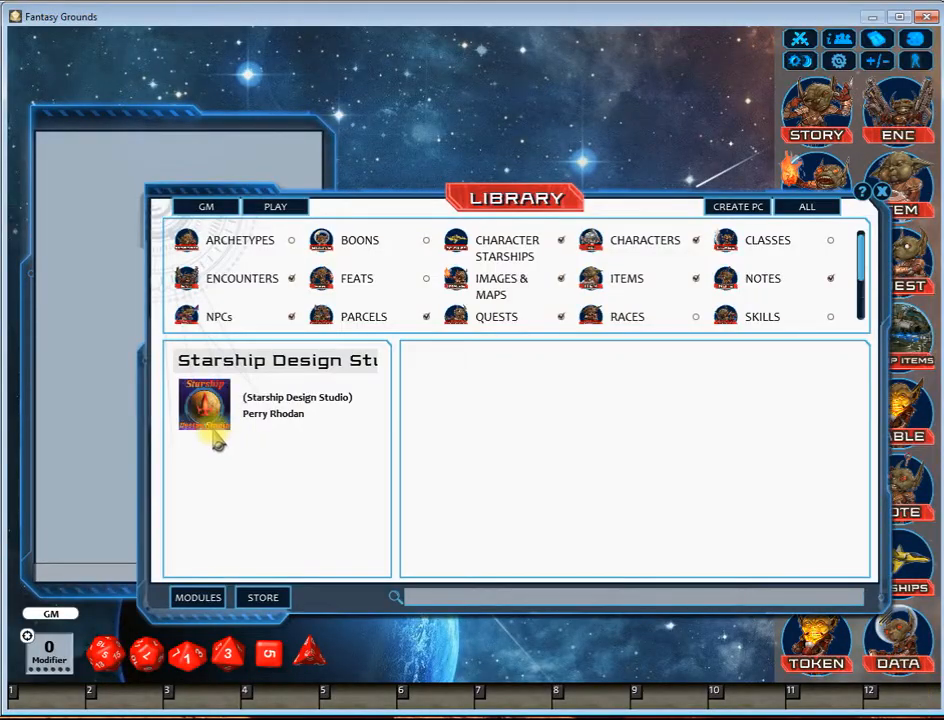
pyautogui.click(180, 595)
pyautogui.click(532, 446)
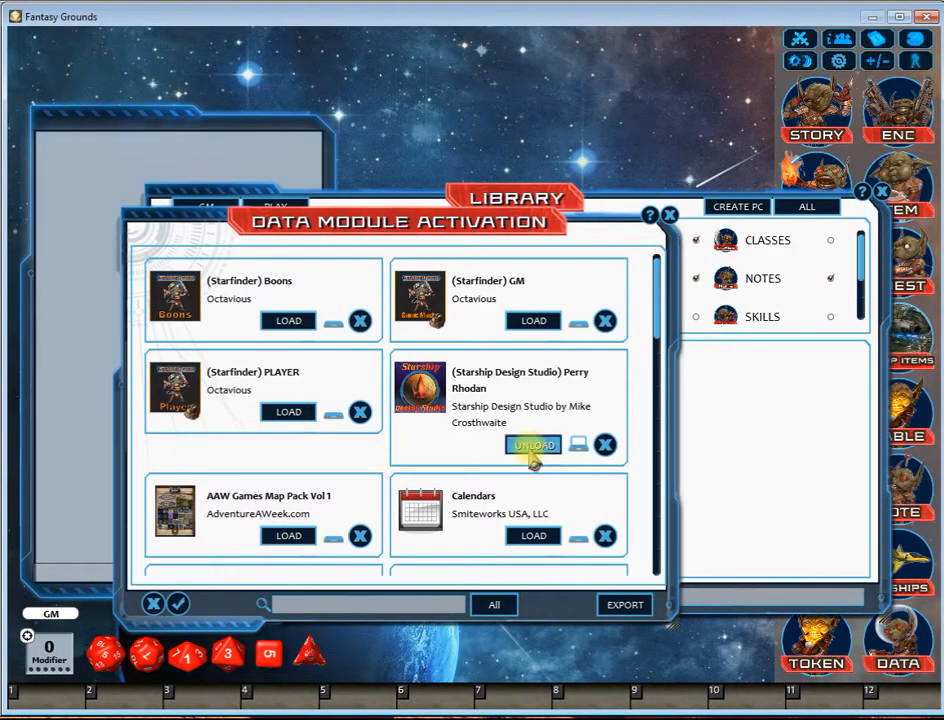
pyautogui.click(532, 446)
pyautogui.rightClick(488, 404)
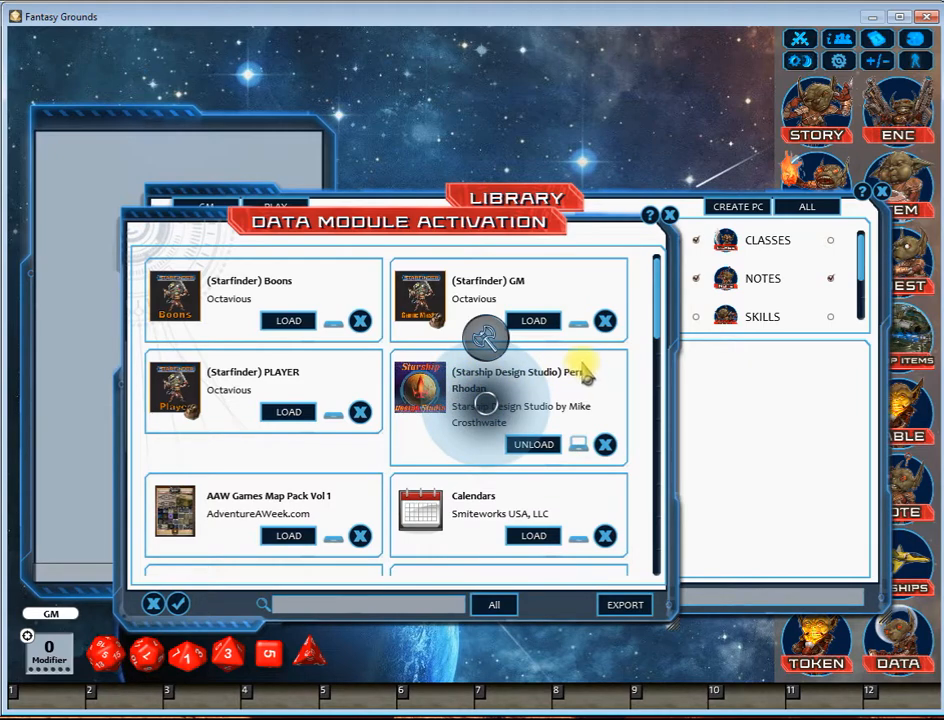
pyautogui.click(669, 215)
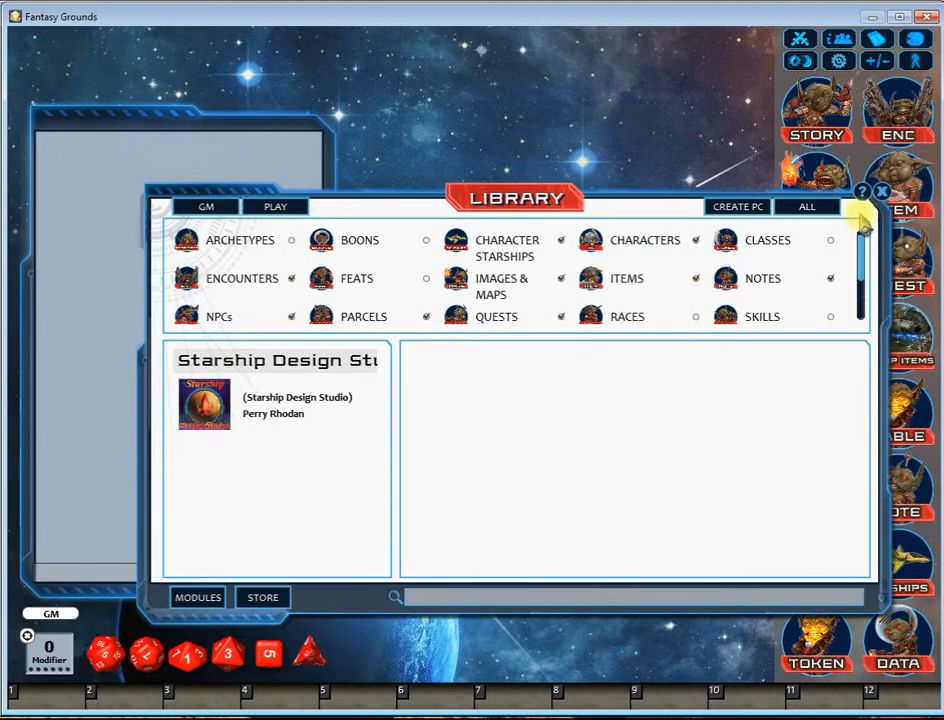
pyautogui.click(880, 191)
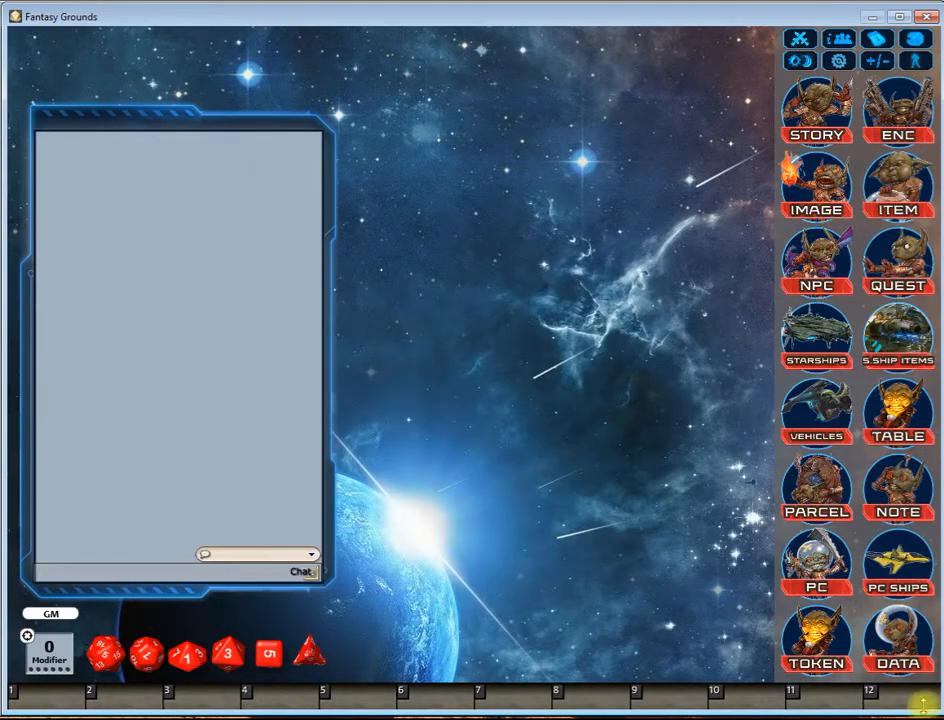
# Step: Open Perry Rhodan from the Starships list of NPC ships, and reposition and narrow its window
pyautogui.click(906, 578)
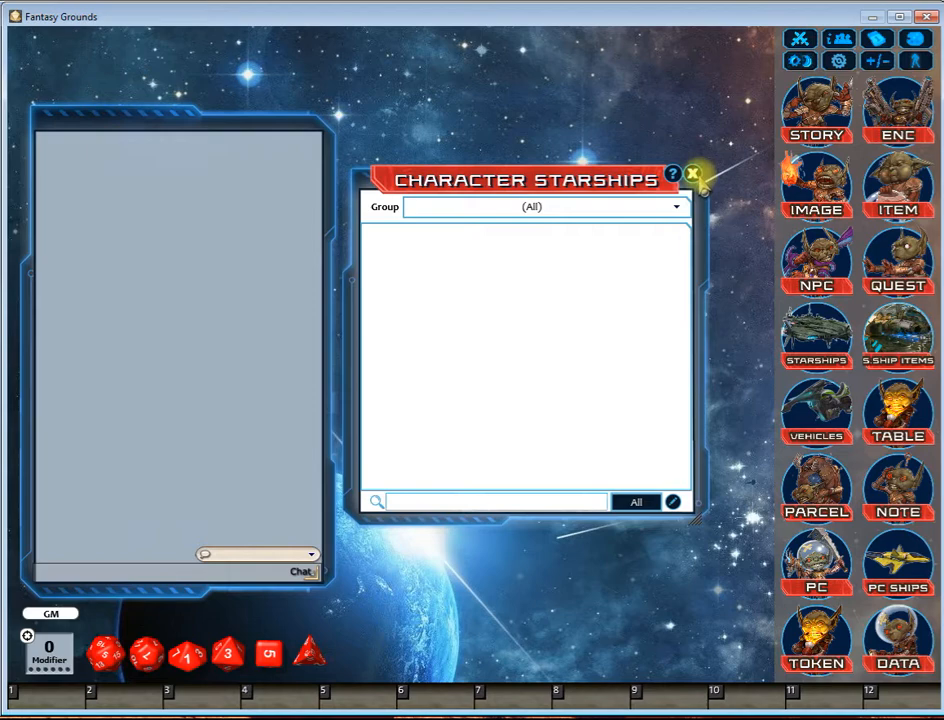
pyautogui.click(692, 173)
pyautogui.click(815, 328)
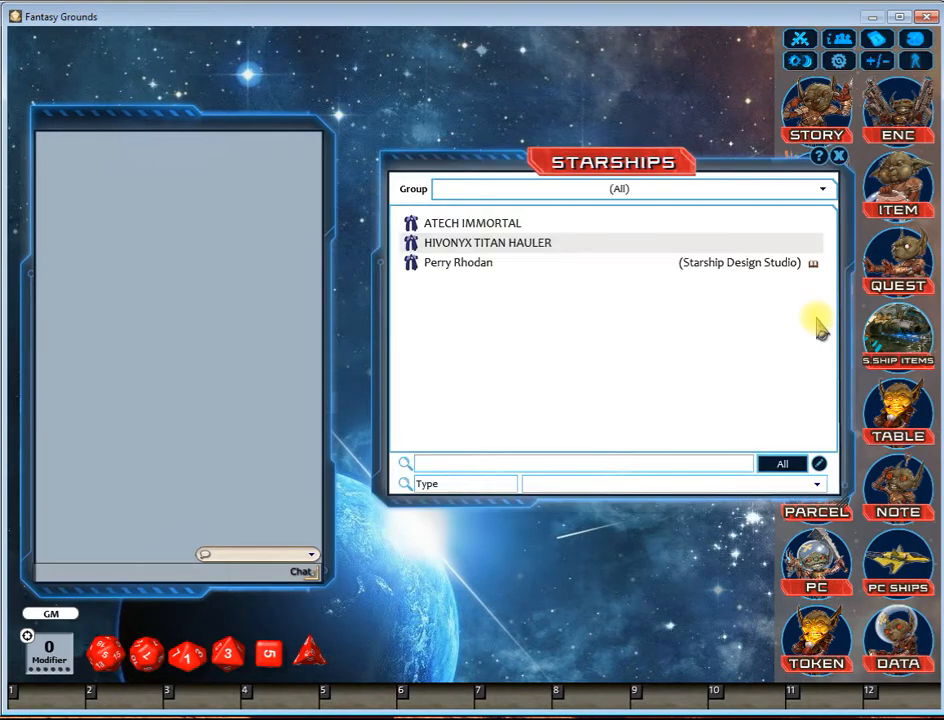
pyautogui.click(424, 264)
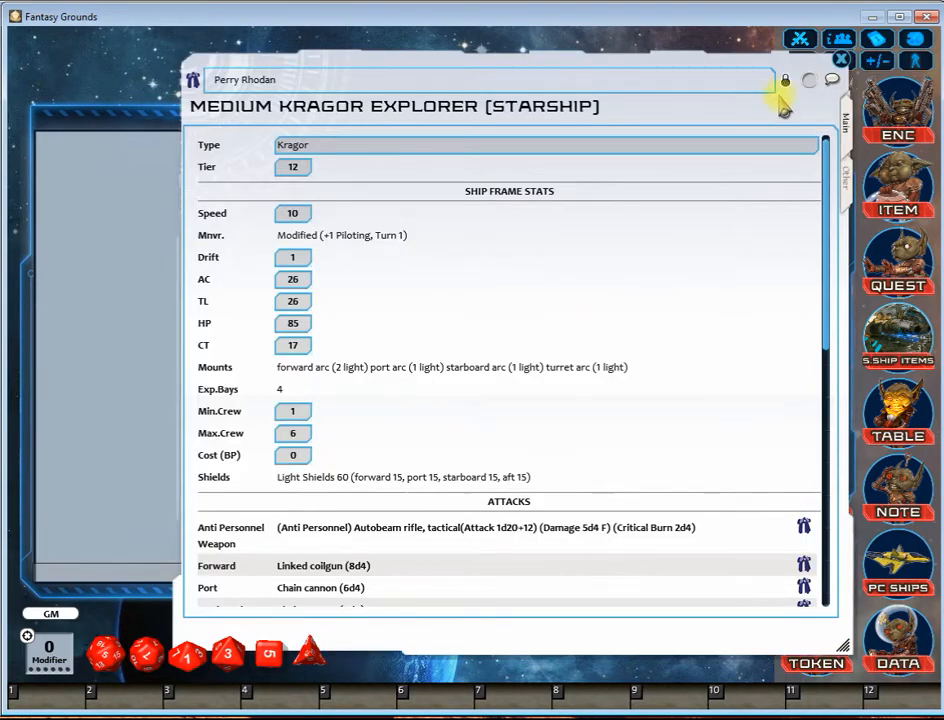
pyautogui.moveTo(727, 78); pyautogui.dragTo(686, 61)
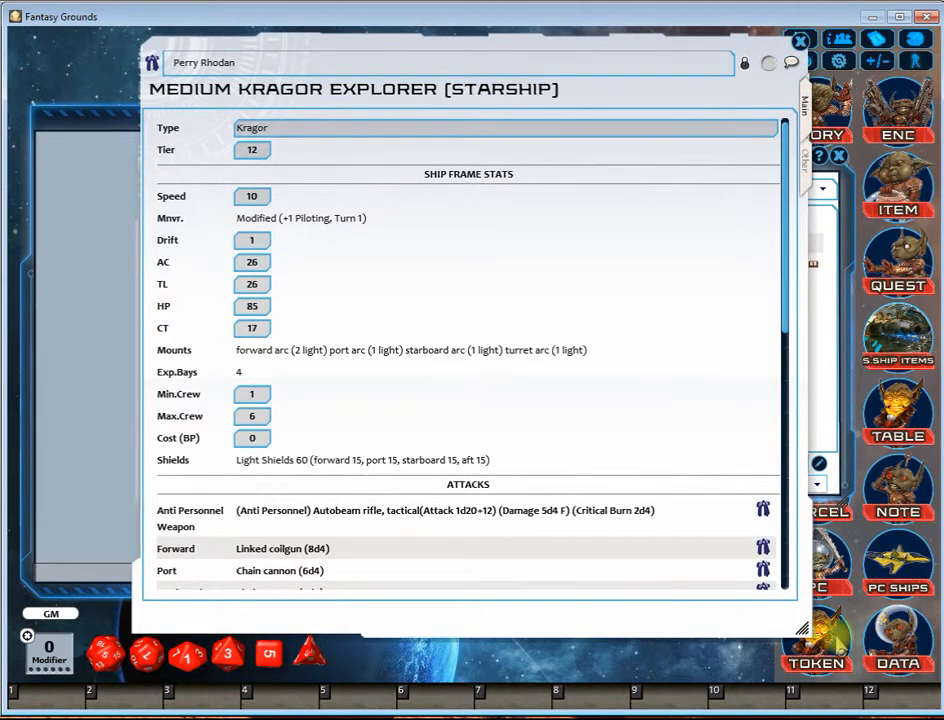
pyautogui.moveTo(805, 627); pyautogui.dragTo(694, 643)
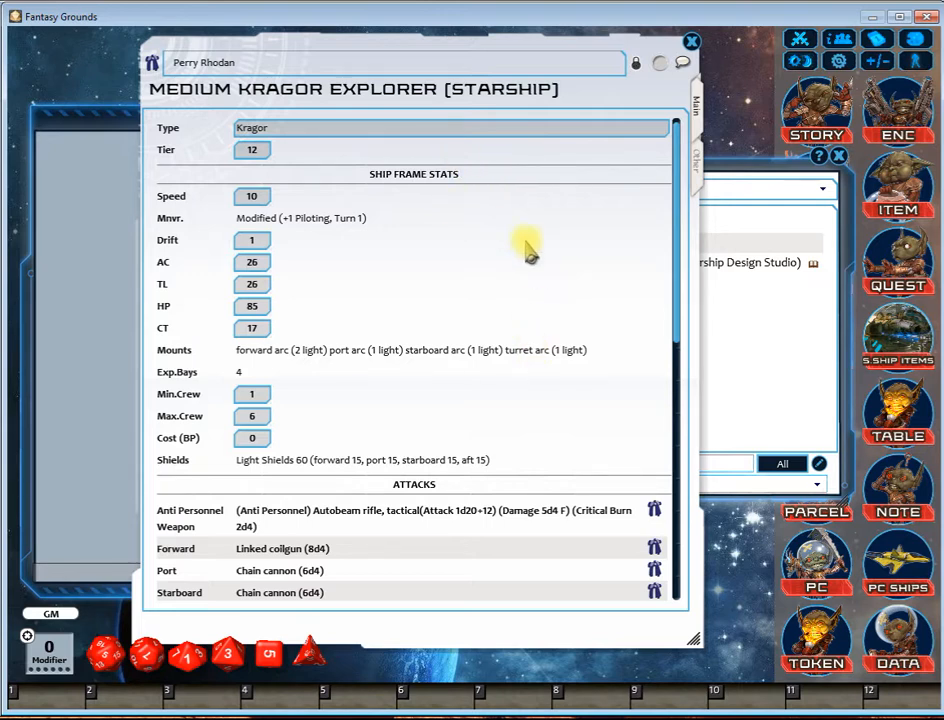
# Step: Review the ship's frame stats, attacks, power core, systems, expansion bays and modifiers in its main details
pyautogui.scroll(-3, 552, 235)
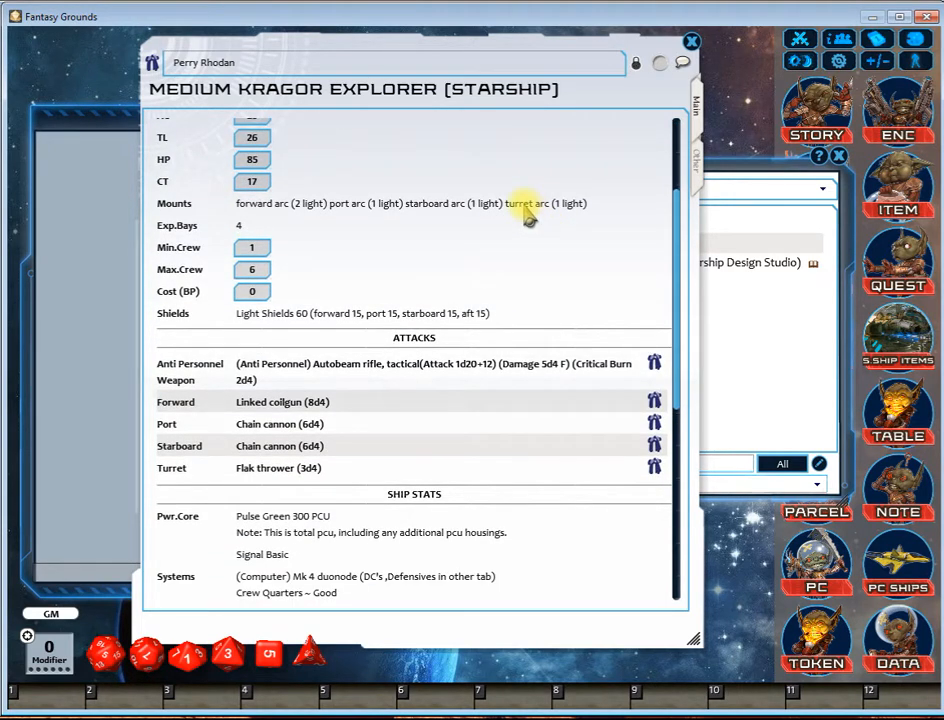
pyautogui.scroll(-1, 527, 213)
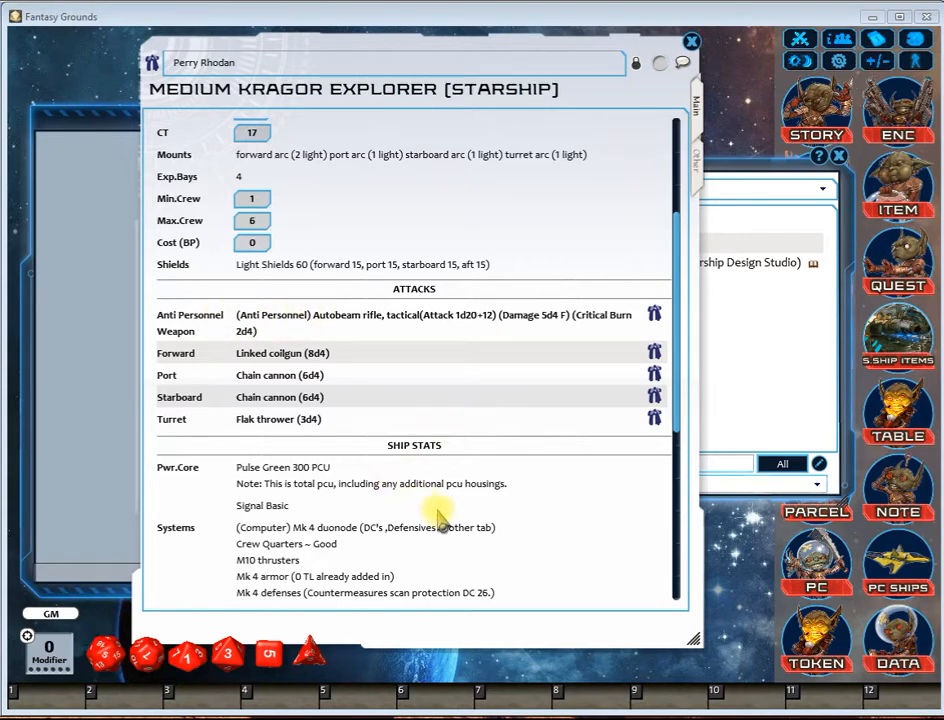
pyautogui.scroll(-2, 442, 516)
pyautogui.scroll(-1, 480, 450)
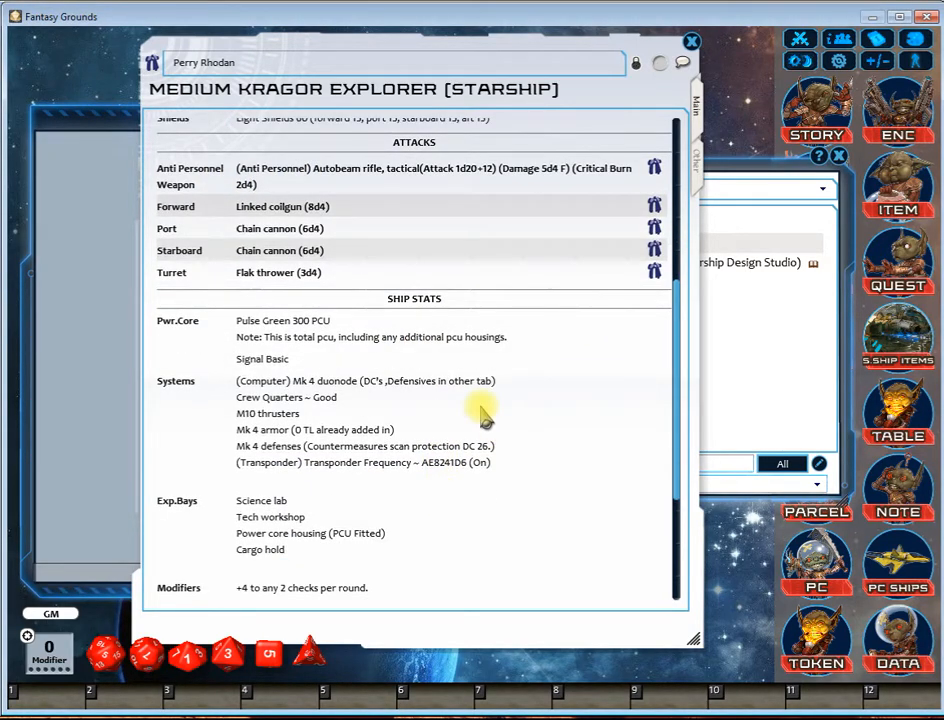
pyautogui.scroll(-2, 487, 411)
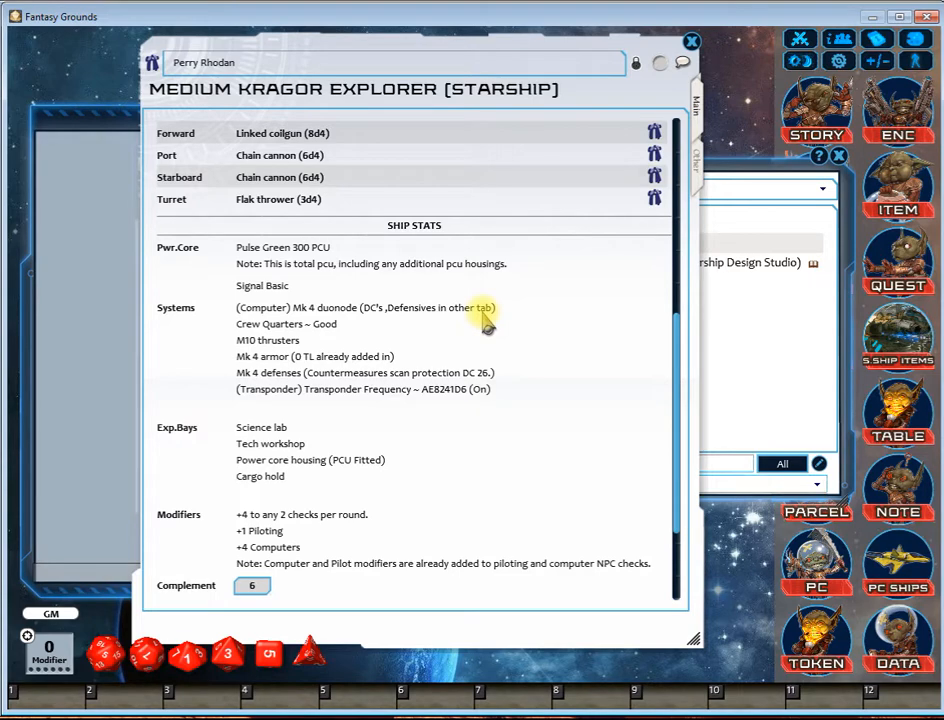
# Step: Examine the ship's other details: description, NPC crew, special abilities, power balancing, specifications and computer defensives
pyautogui.click(697, 165)
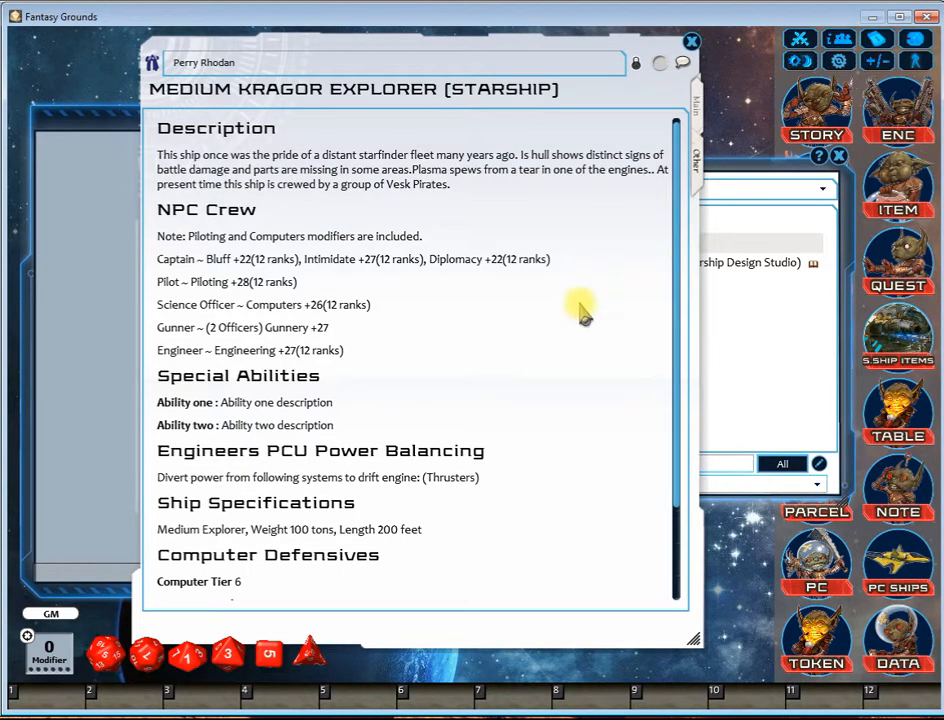
pyautogui.scroll(-2, 429, 258)
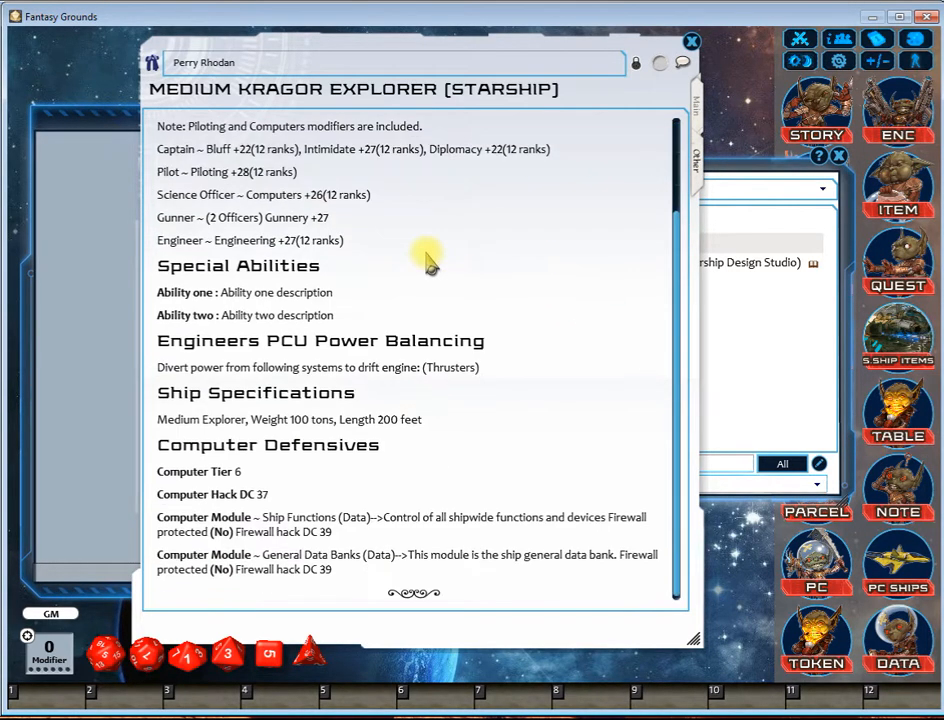
pyautogui.scroll(2, 476, 320)
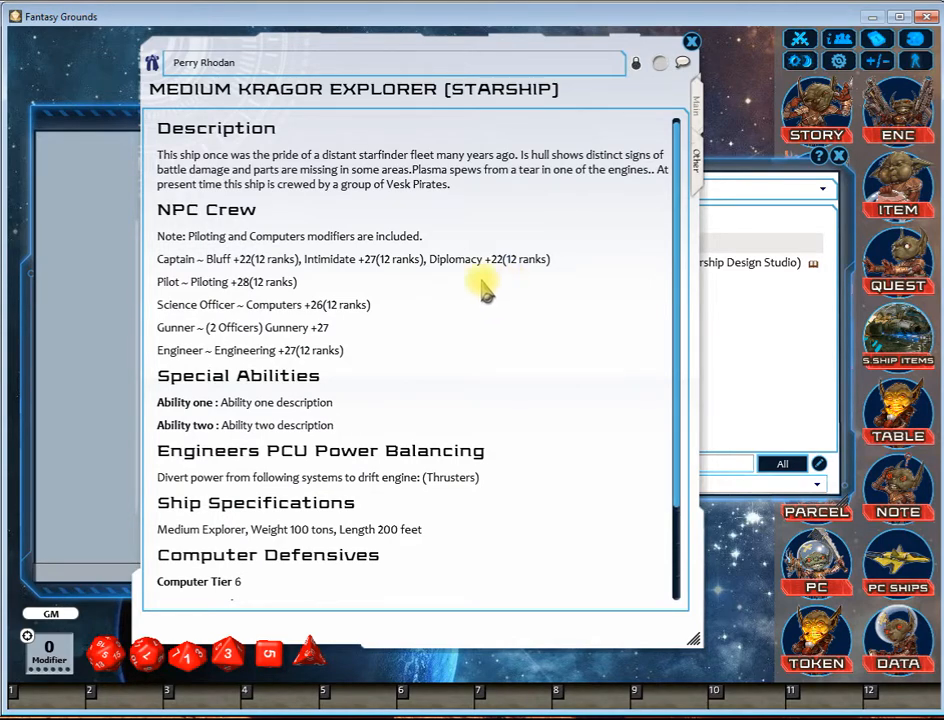
pyautogui.scroll(-2, 435, 280)
pyautogui.scroll(2, 436, 283)
pyautogui.scroll(-2, 436, 283)
pyautogui.scroll(2, 436, 283)
pyautogui.scroll(-2, 436, 283)
pyautogui.scroll(2, 434, 276)
pyautogui.scroll(-1, 436, 283)
pyautogui.scroll(-2, 437, 284)
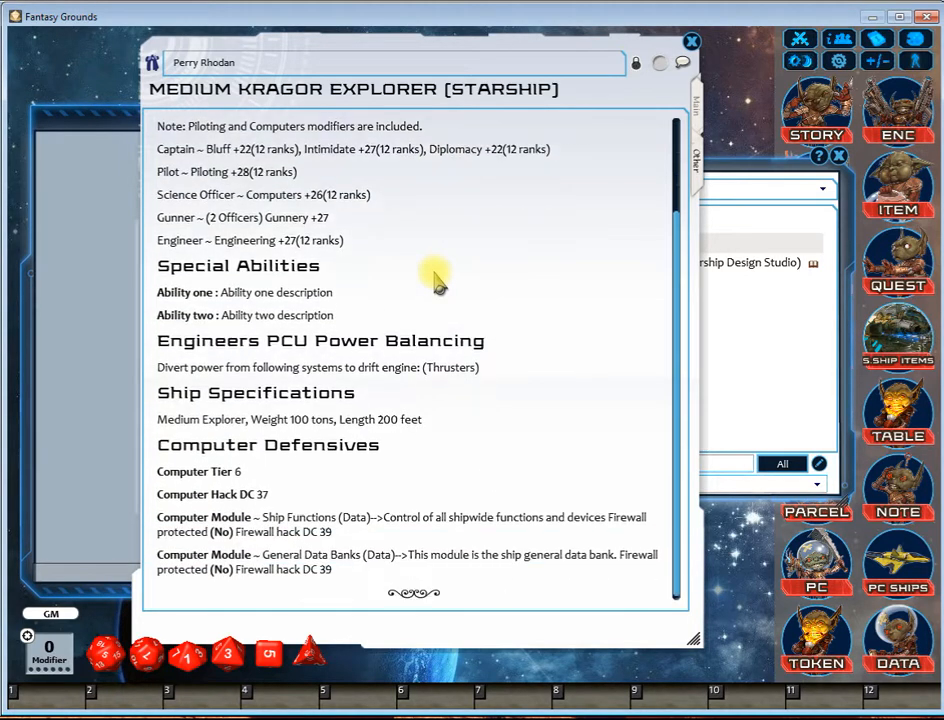
pyautogui.scroll(2, 437, 284)
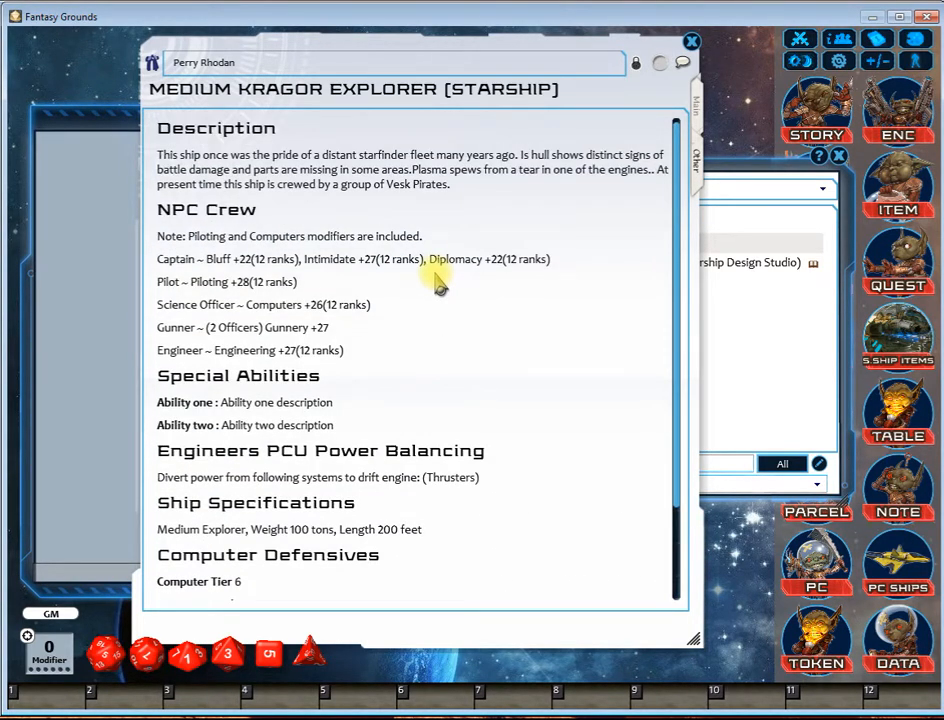
pyautogui.scroll(-2, 436, 283)
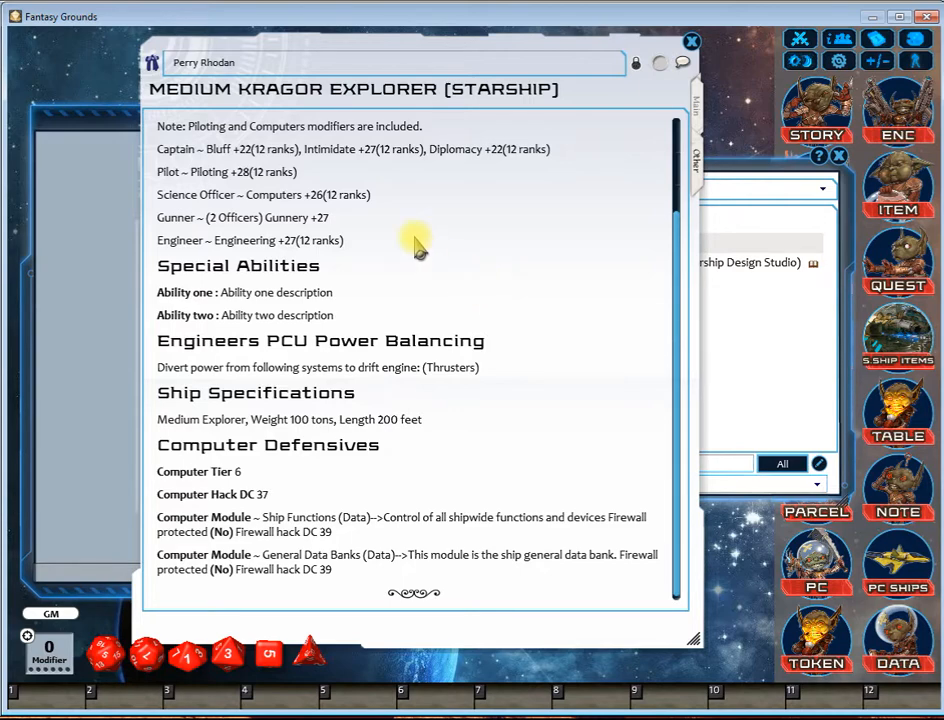
pyautogui.scroll(3, 417, 247)
pyautogui.scroll(-3, 417, 247)
pyautogui.scroll(3, 417, 247)
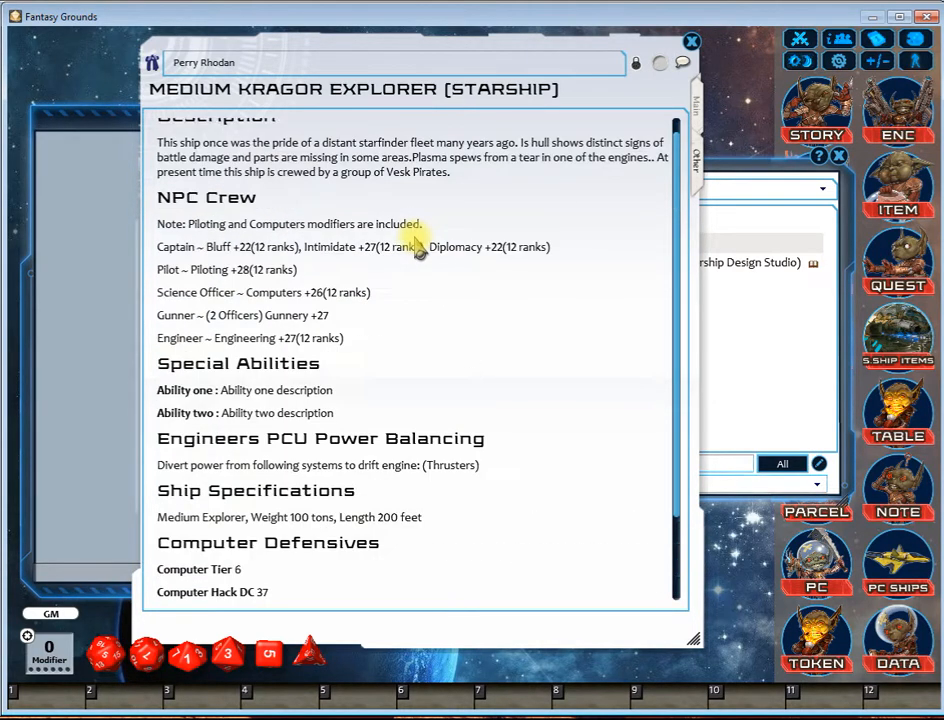
pyautogui.scroll(-3, 417, 245)
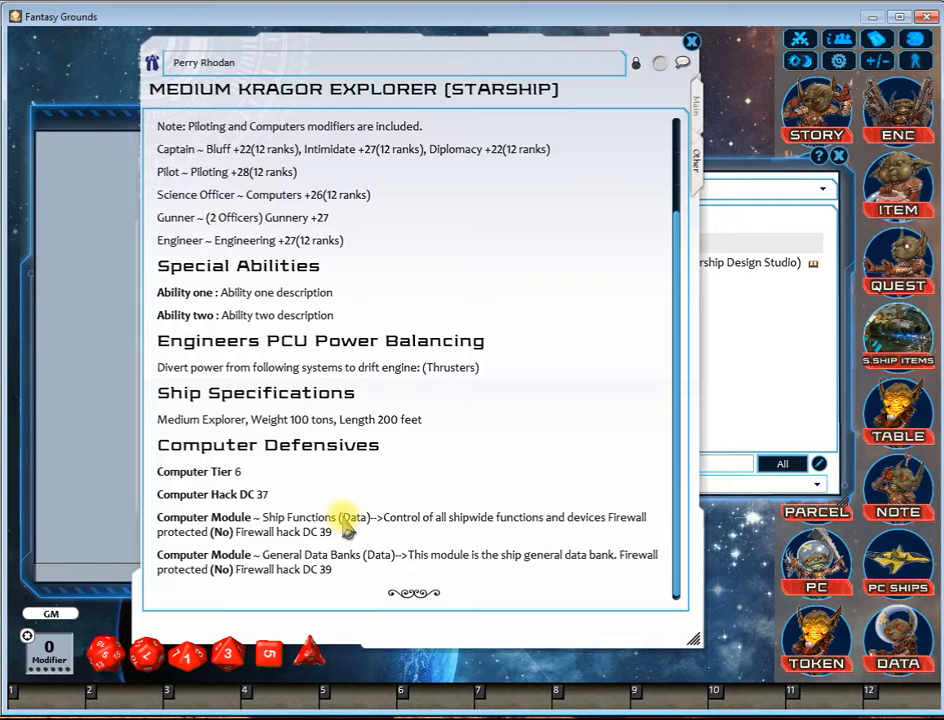
pyautogui.scroll(3, 530, 453)
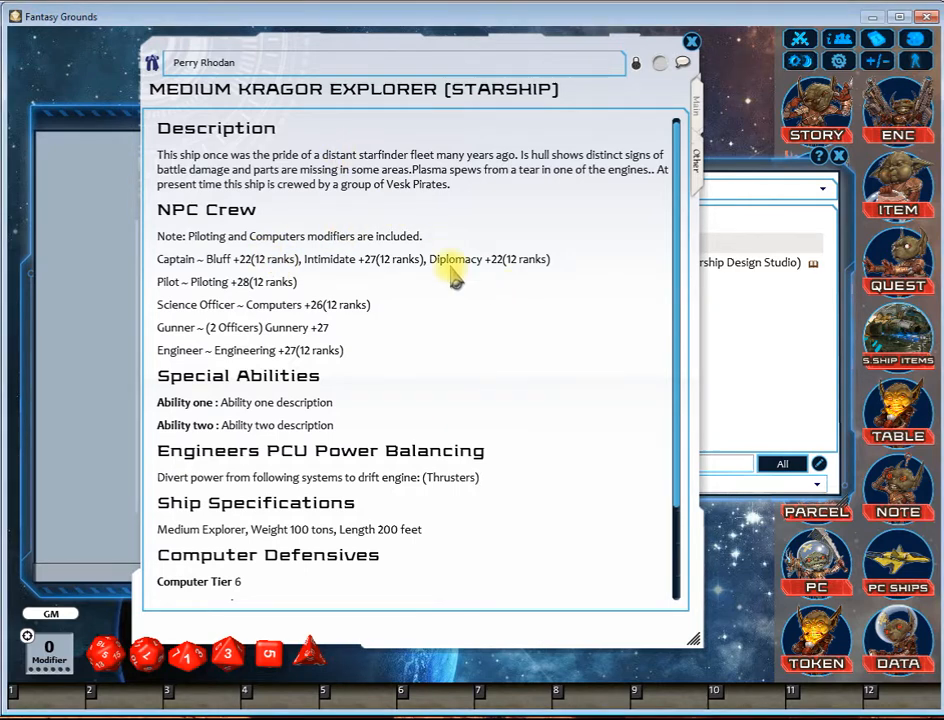
pyautogui.scroll(-3, 449, 270)
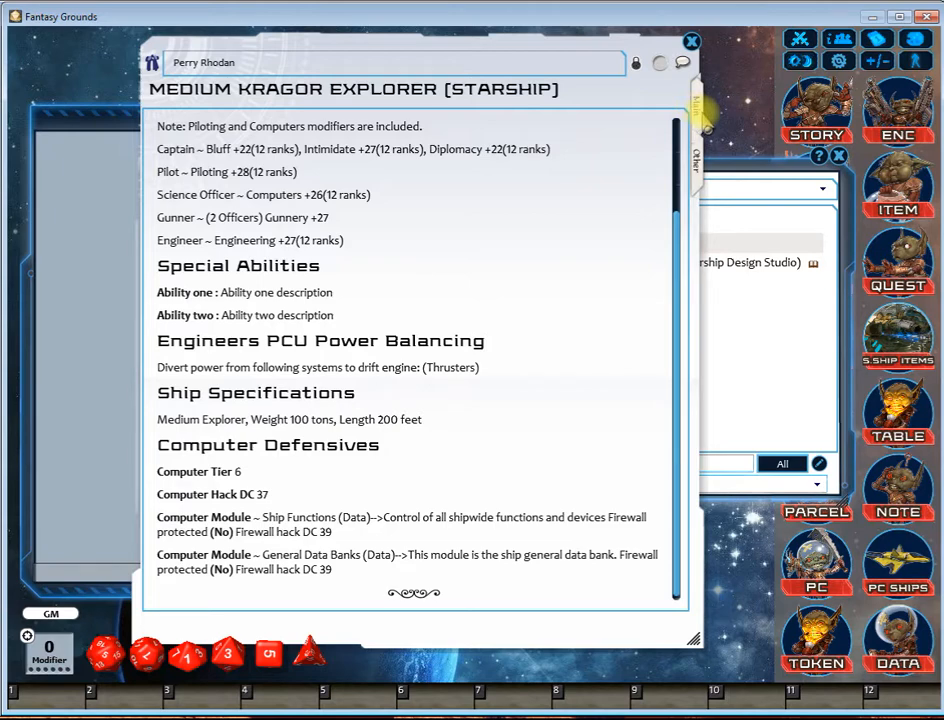
# Step: Return to the ship's main details and look over the attacks and ship stats again
pyautogui.click(701, 118)
pyautogui.scroll(-3, 531, 316)
pyautogui.scroll(4, 531, 316)
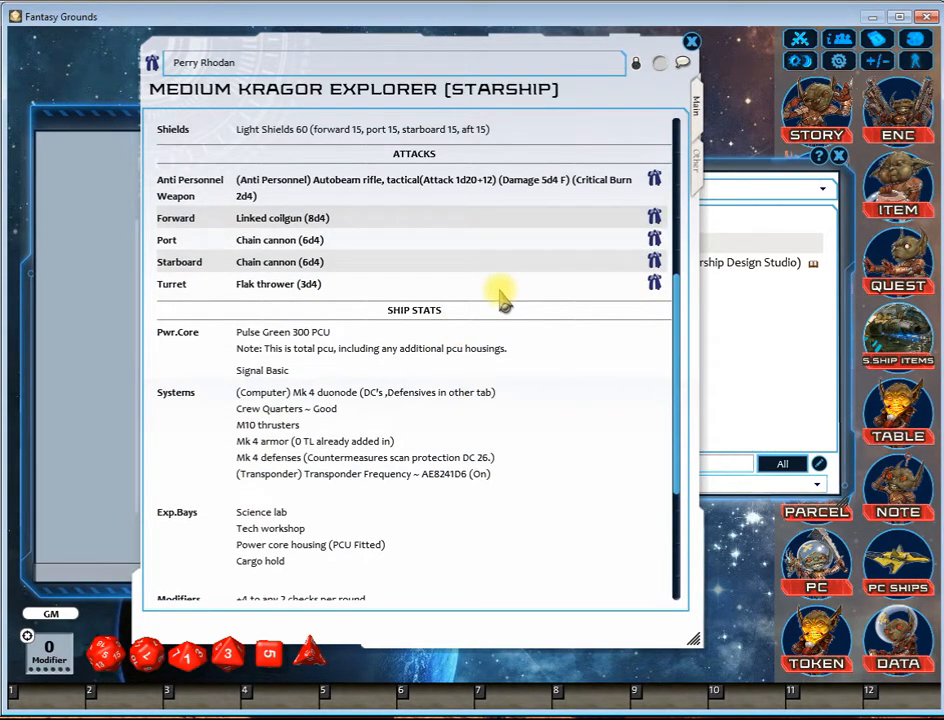
pyautogui.scroll(-3, 500, 295)
pyautogui.scroll(4, 502, 298)
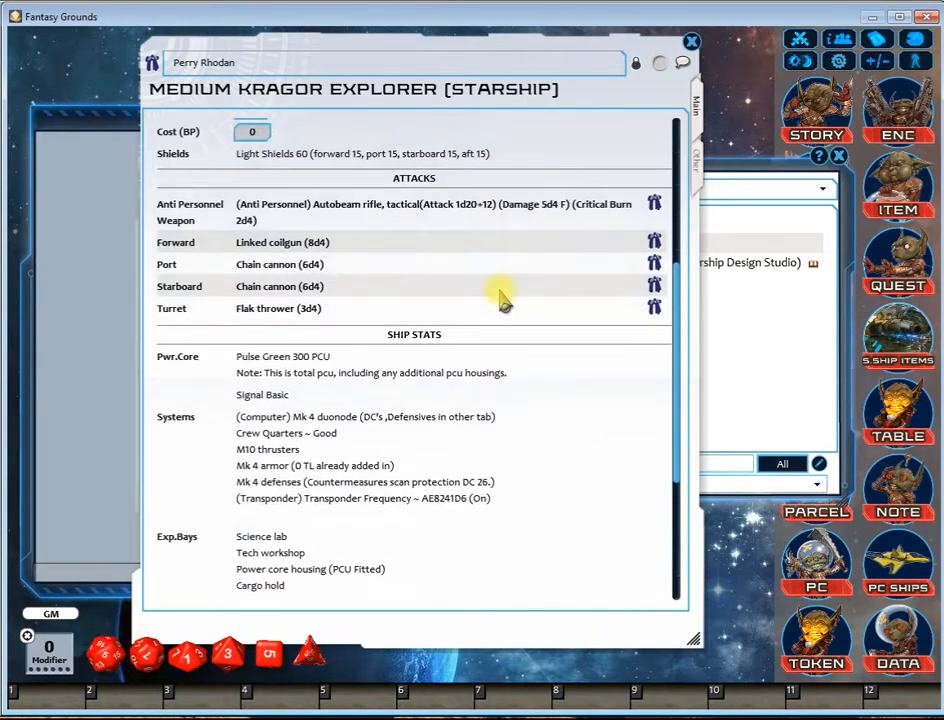
# Step: Read through the ship's main details again, from frame stats and attacks to systems, expansion bays, modifiers and the crew's skills
pyautogui.scroll(5, 500, 295)
pyautogui.scroll(-4, 500, 296)
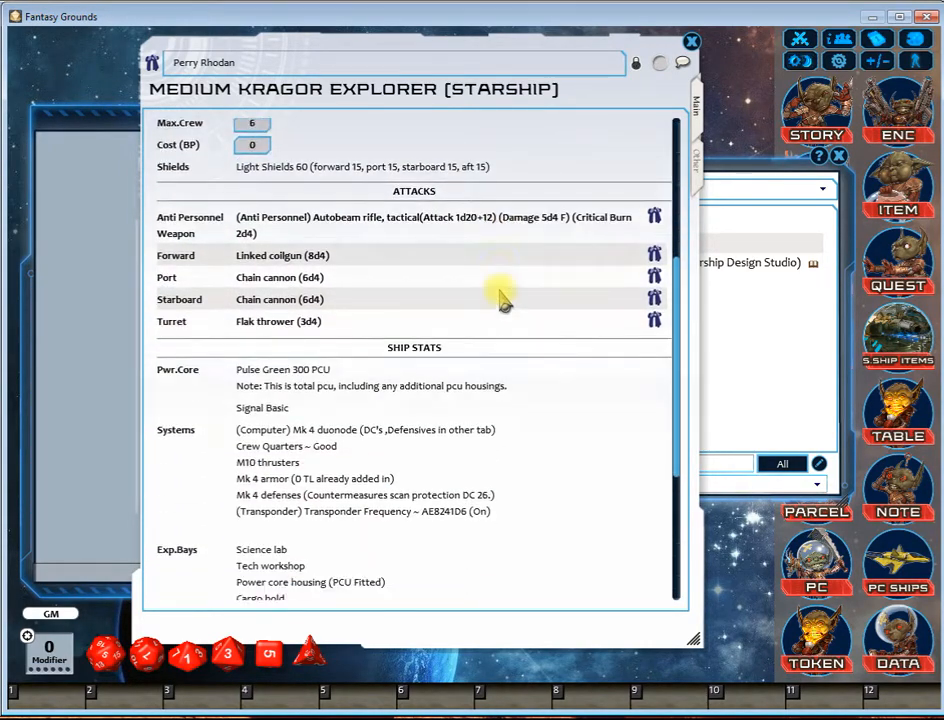
pyautogui.scroll(-4, 500, 295)
pyautogui.scroll(8, 502, 298)
pyautogui.scroll(-3, 502, 298)
pyautogui.scroll(4, 502, 298)
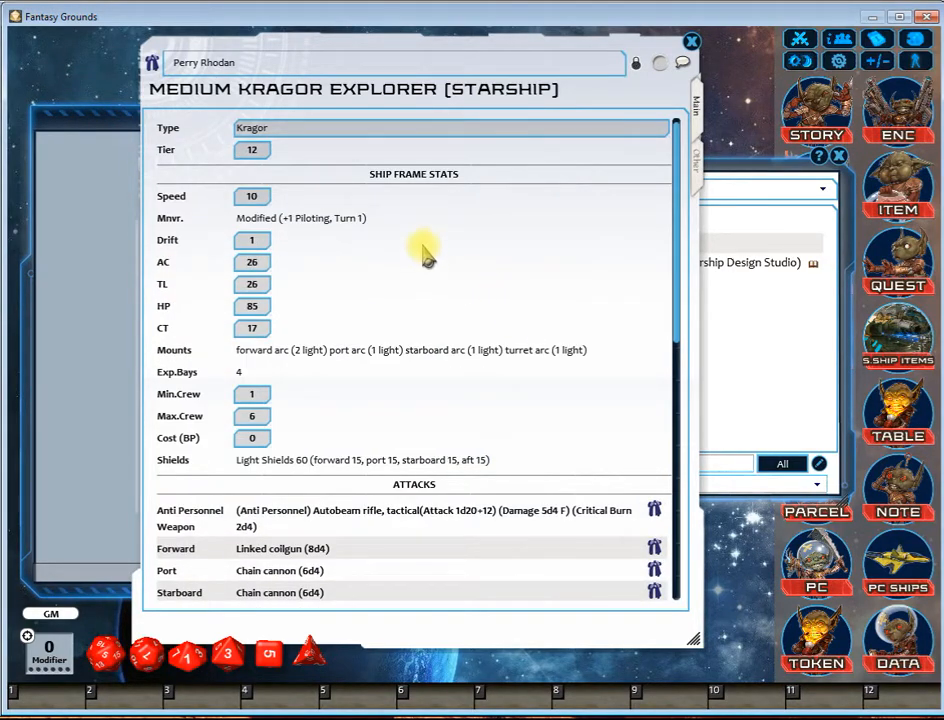
pyautogui.scroll(-6, 507, 257)
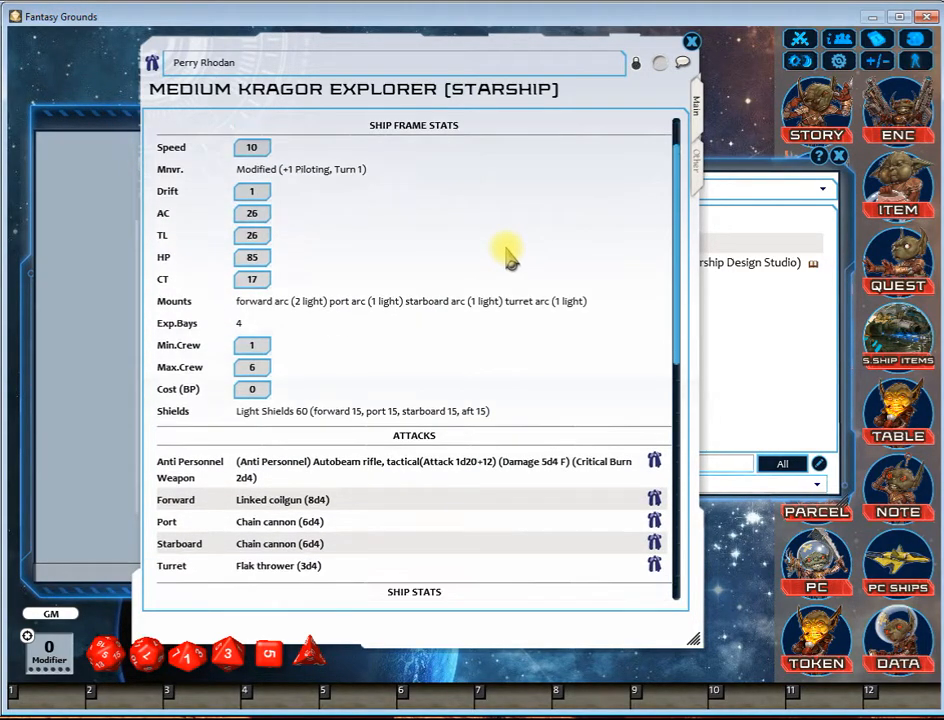
pyautogui.scroll(-4, 507, 257)
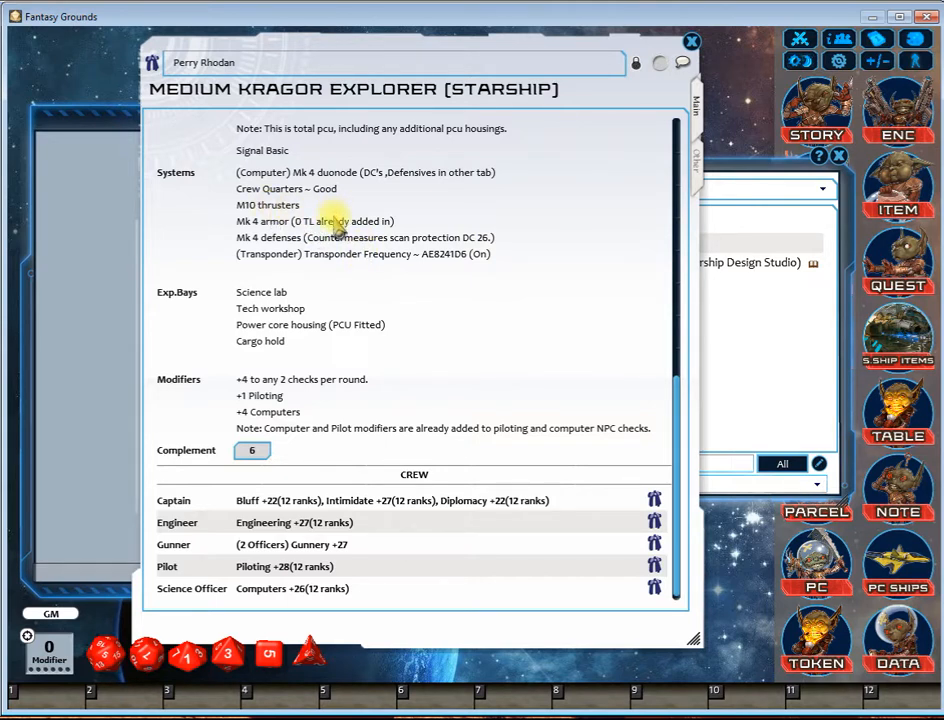
pyautogui.scroll(2, 445, 240)
pyautogui.scroll(2, 465, 235)
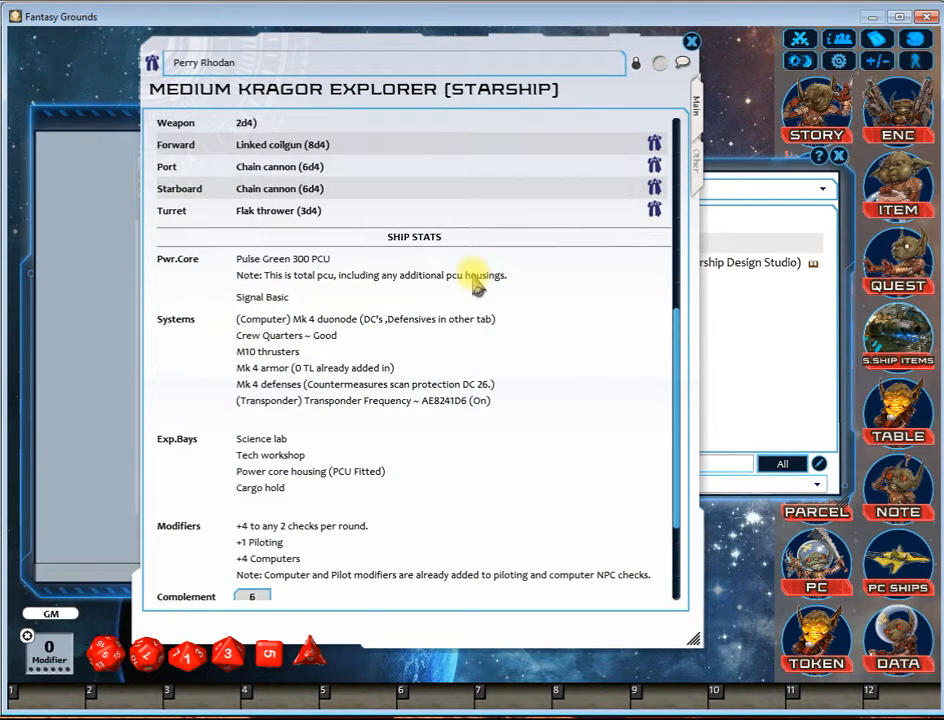
pyautogui.scroll(2, 478, 270)
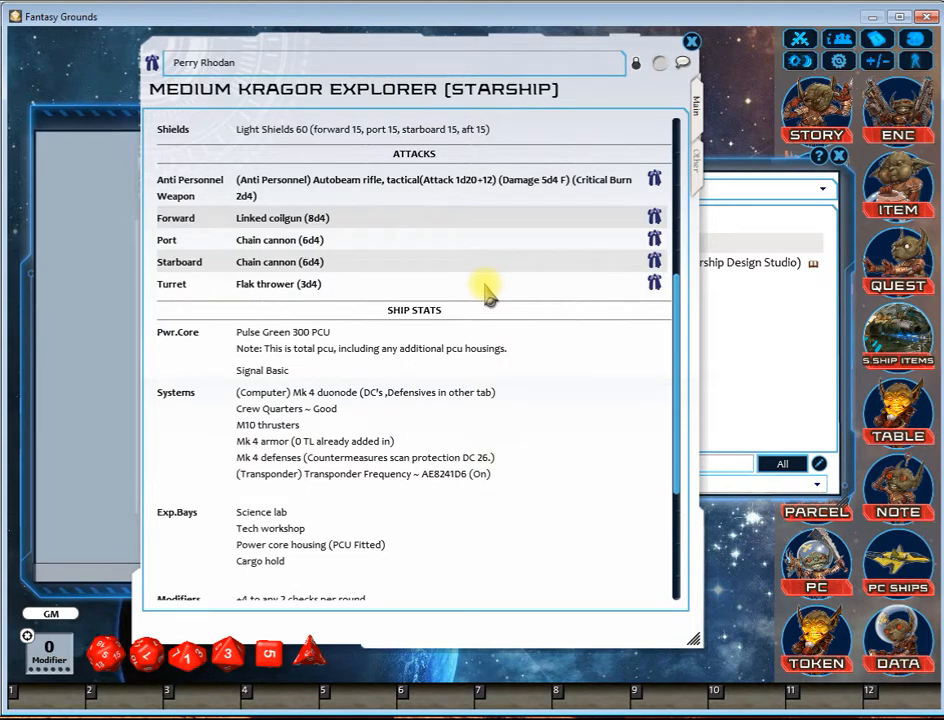